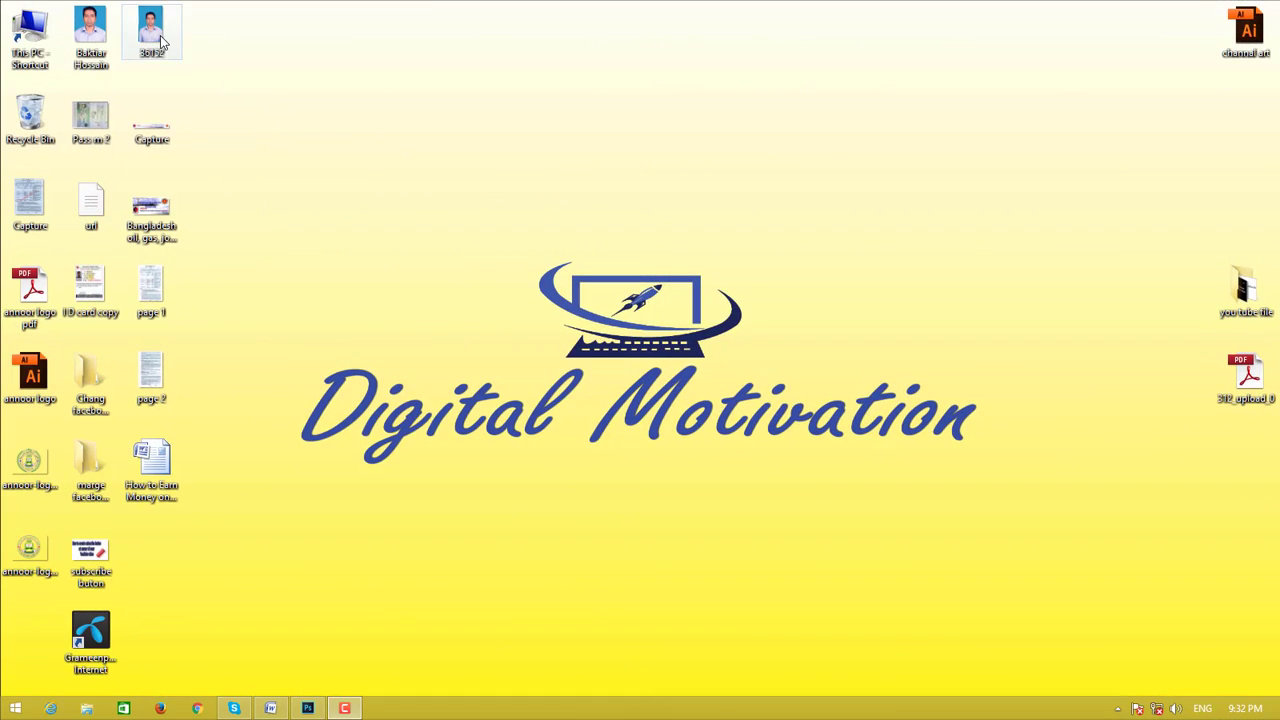
- Open 36152.jpg from the desktop in Photoshop via the Open with menu
right_click(159, 35)
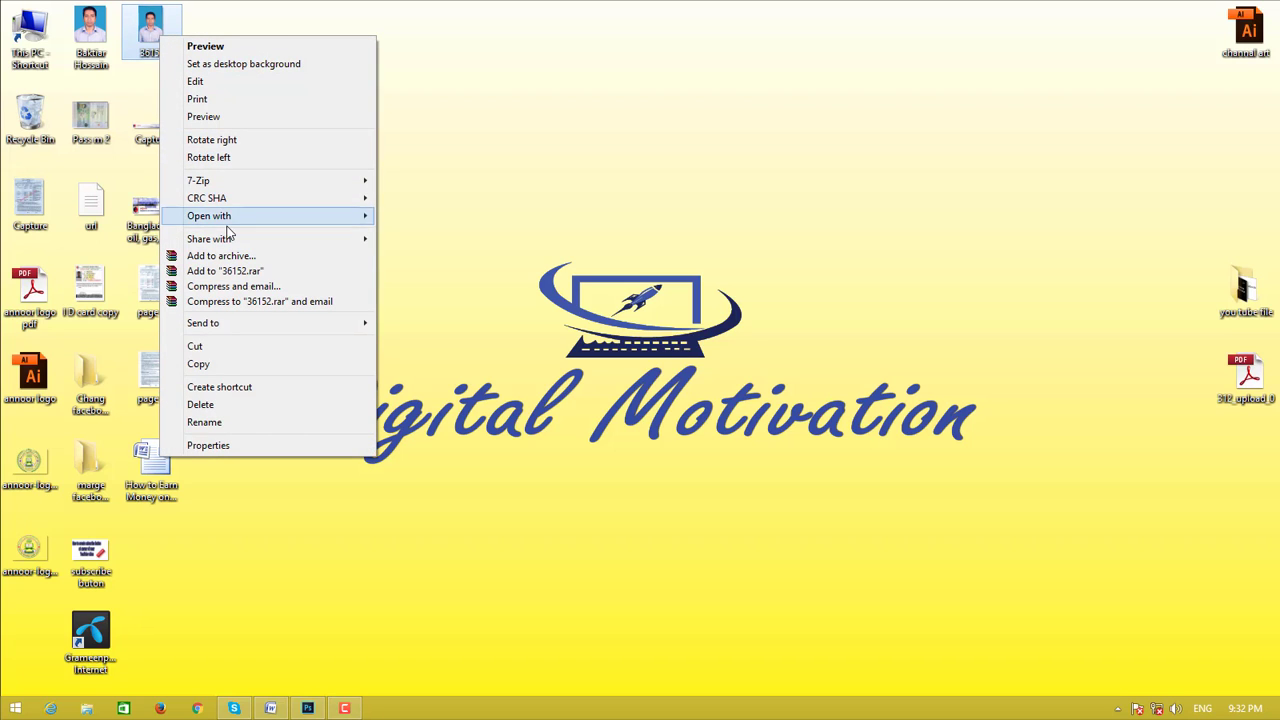
mouse_move(208, 216)
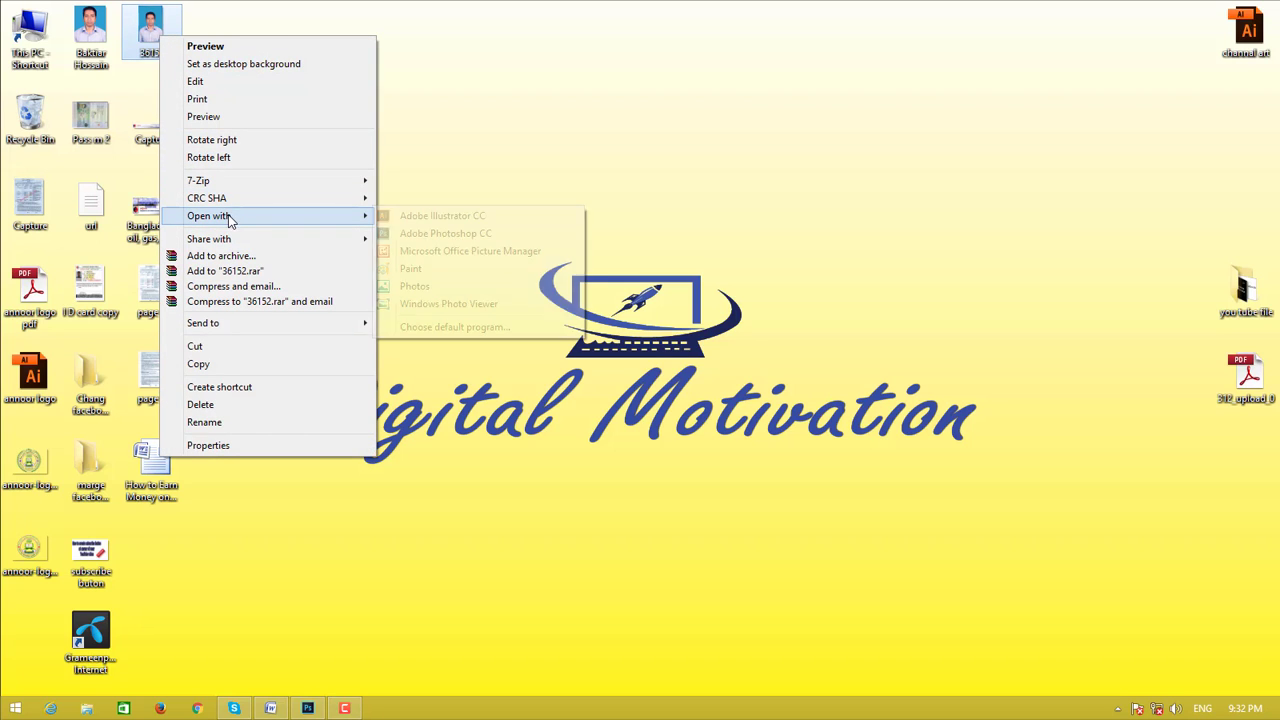
left_click(444, 235)
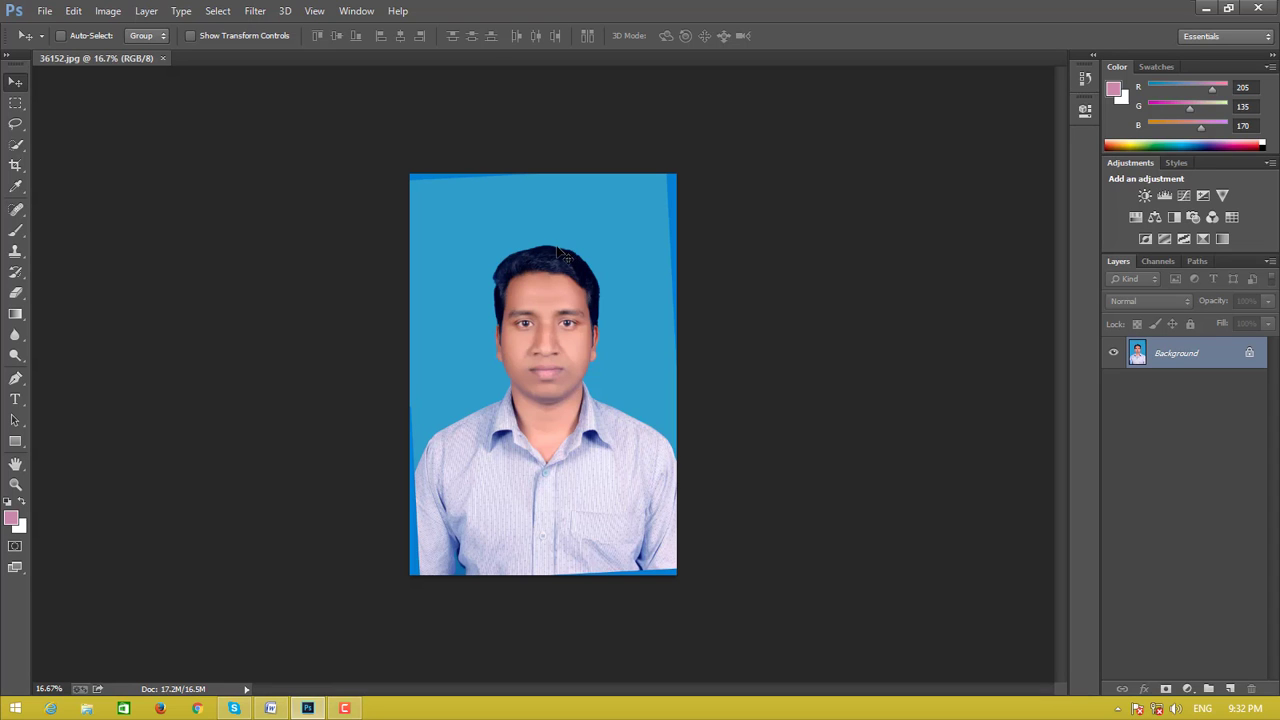
- Zoom in twice on the portrait and scroll up to centre the face
key("ctrl+plus")
key("ctrl+plus")
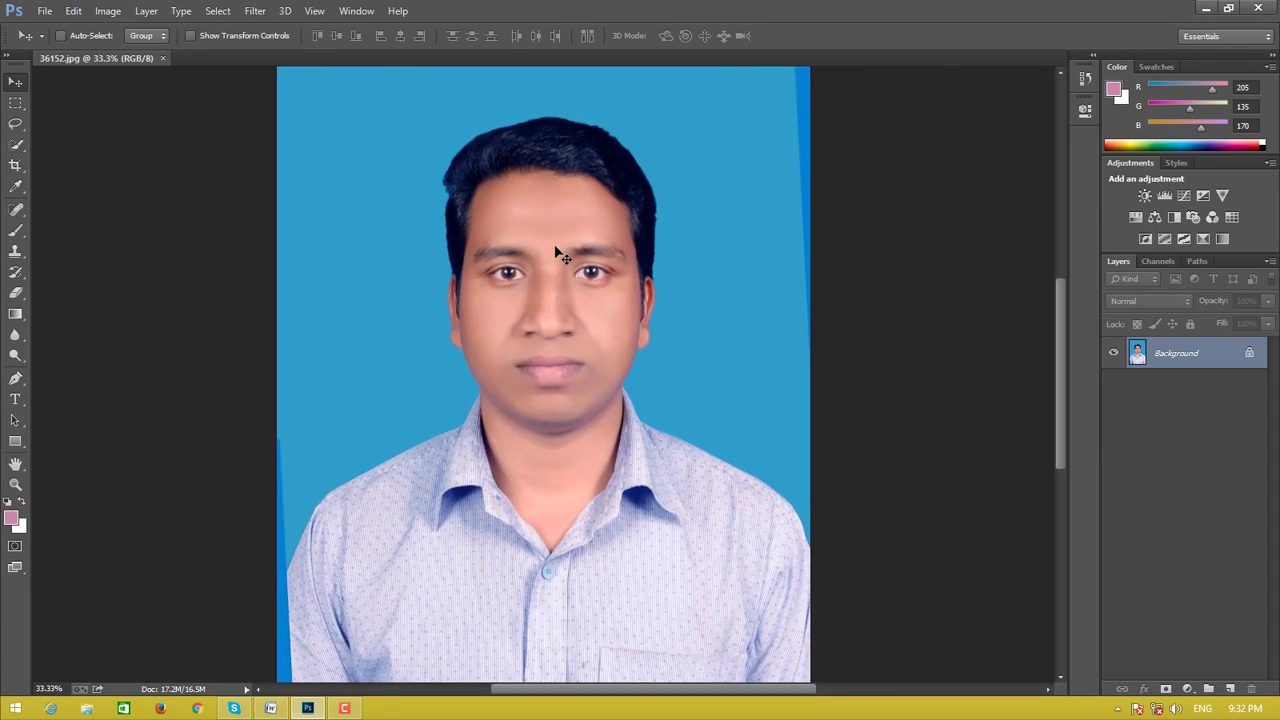
key("ctrl+plus")
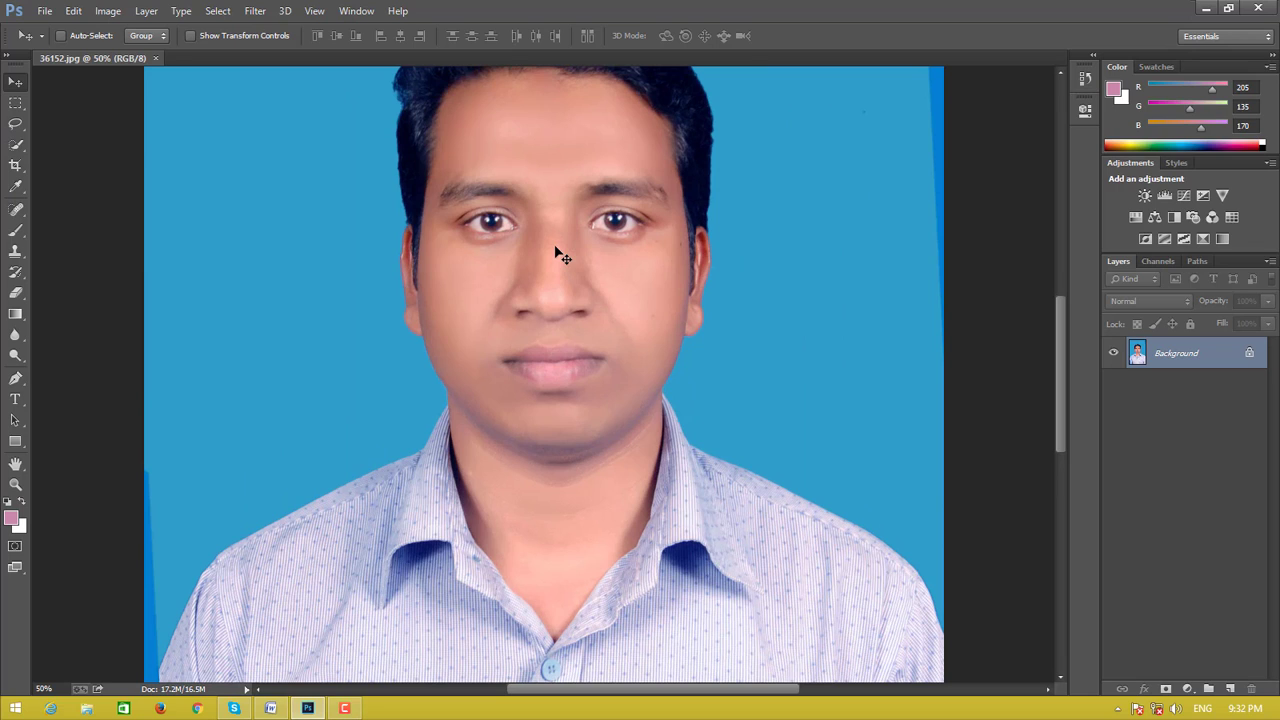
scroll(650, 370, "up", 1)
scroll(700, 386, "up", 1)
scroll(725, 383, "up", 2)
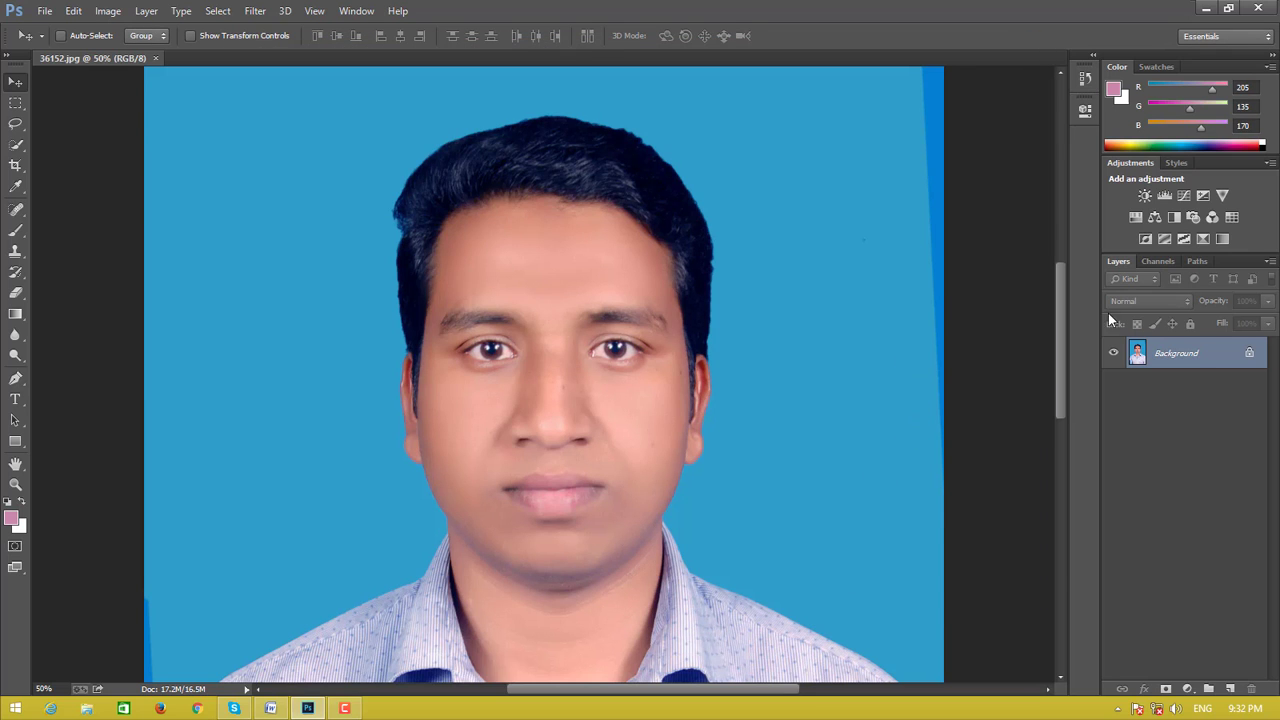
- Add a Curves adjustment layer, drag a curve point to brighten, and collapse Properties
left_click(1183, 196)
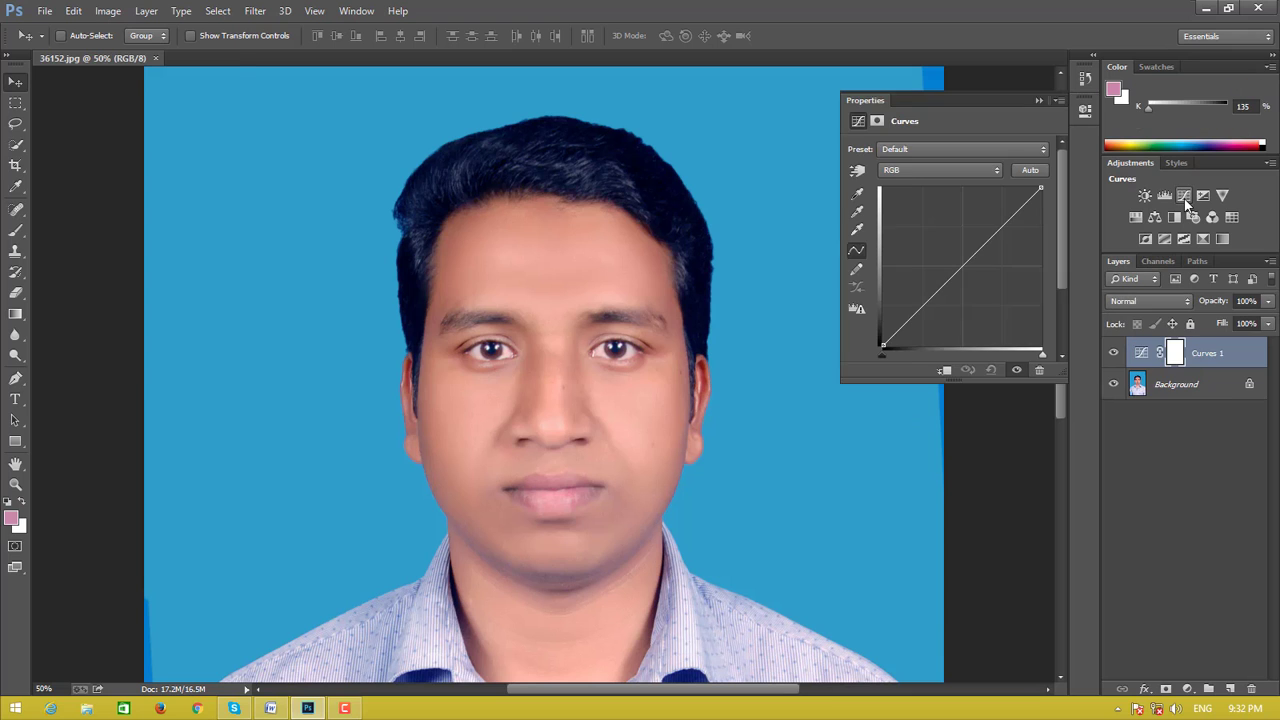
left_click_drag(964, 265, 970, 273)
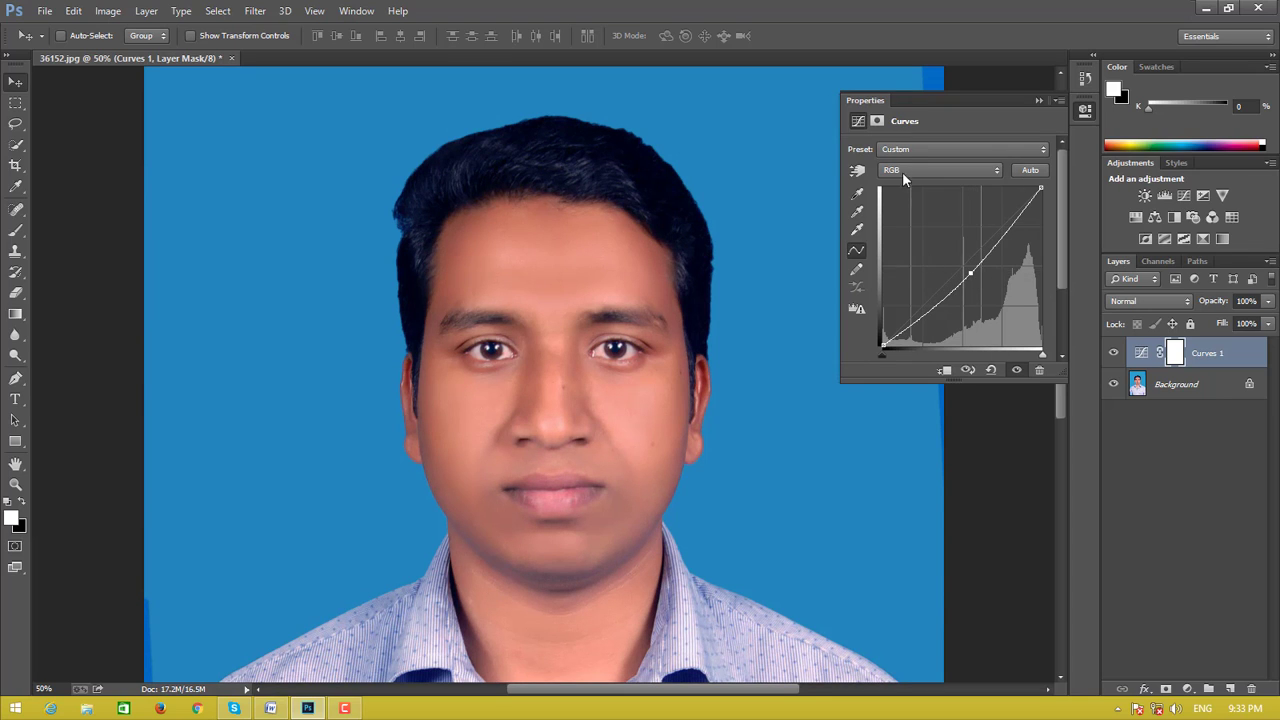
left_click_drag(970, 272, 965, 264)
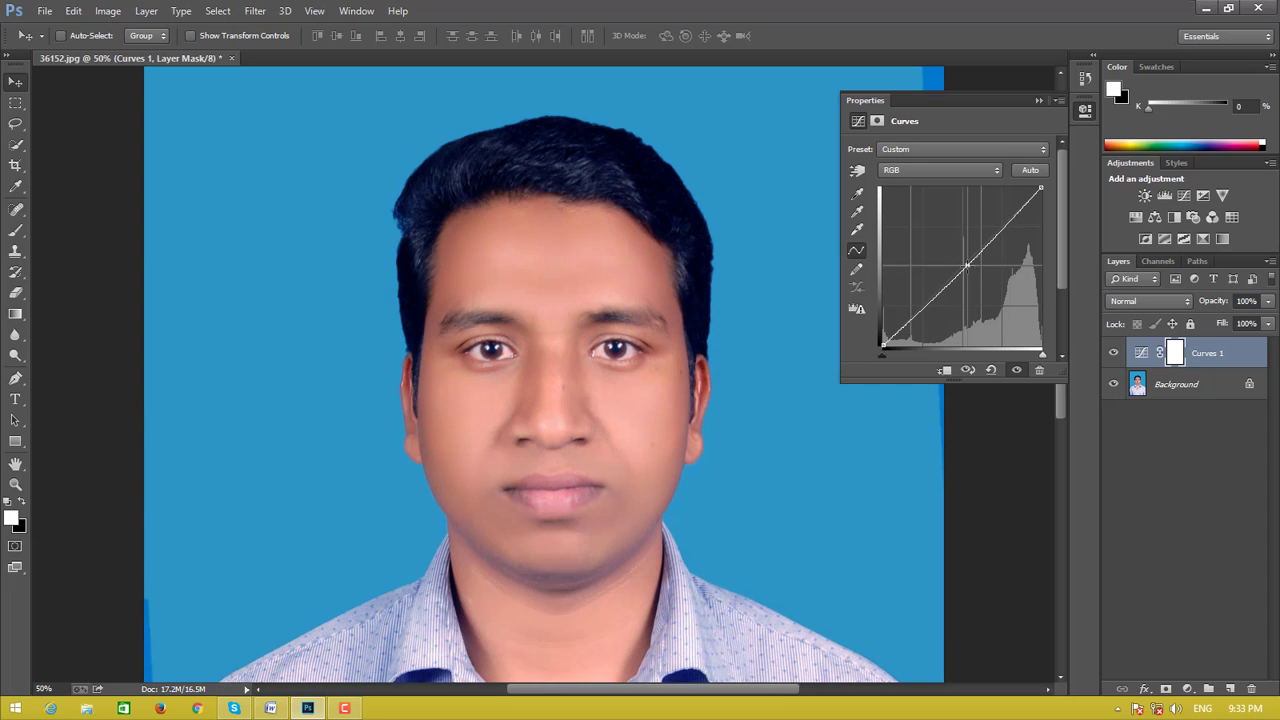
left_click(1038, 101)
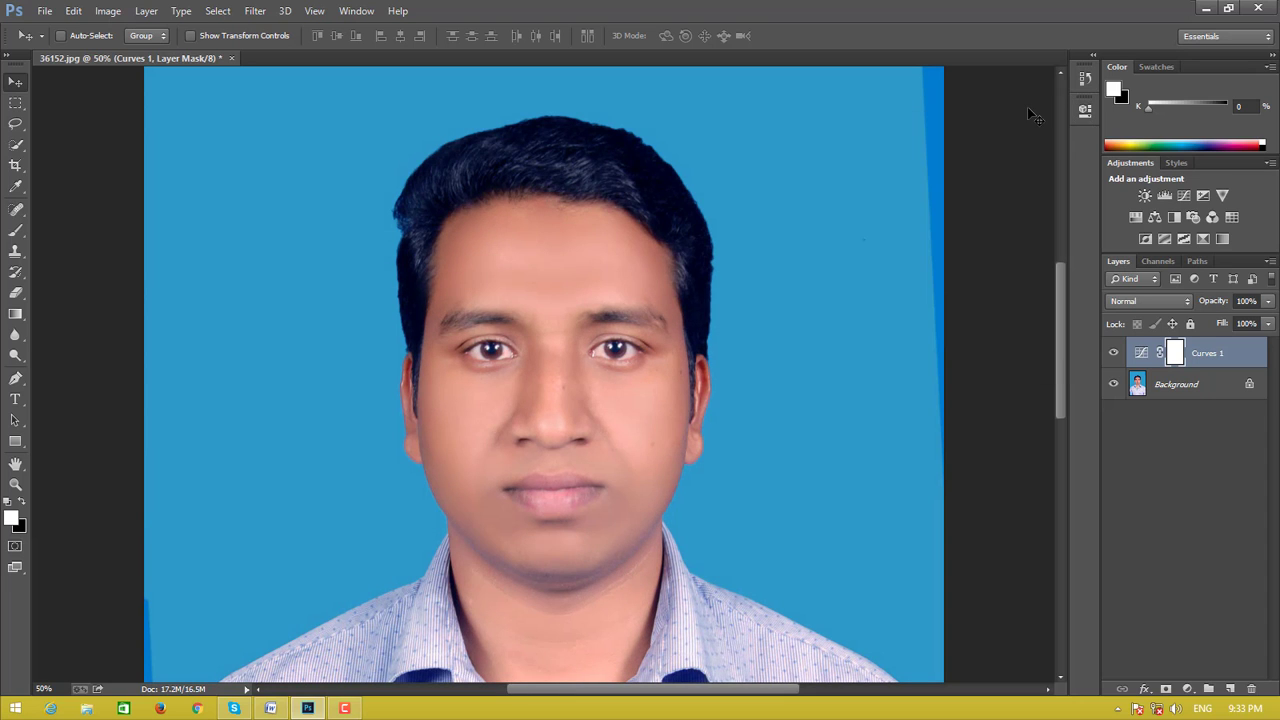
- Scroll the portrait down and back up, then bring up the File menu
scroll(565, 390, "down", 2)
scroll(565, 390, "down", 2)
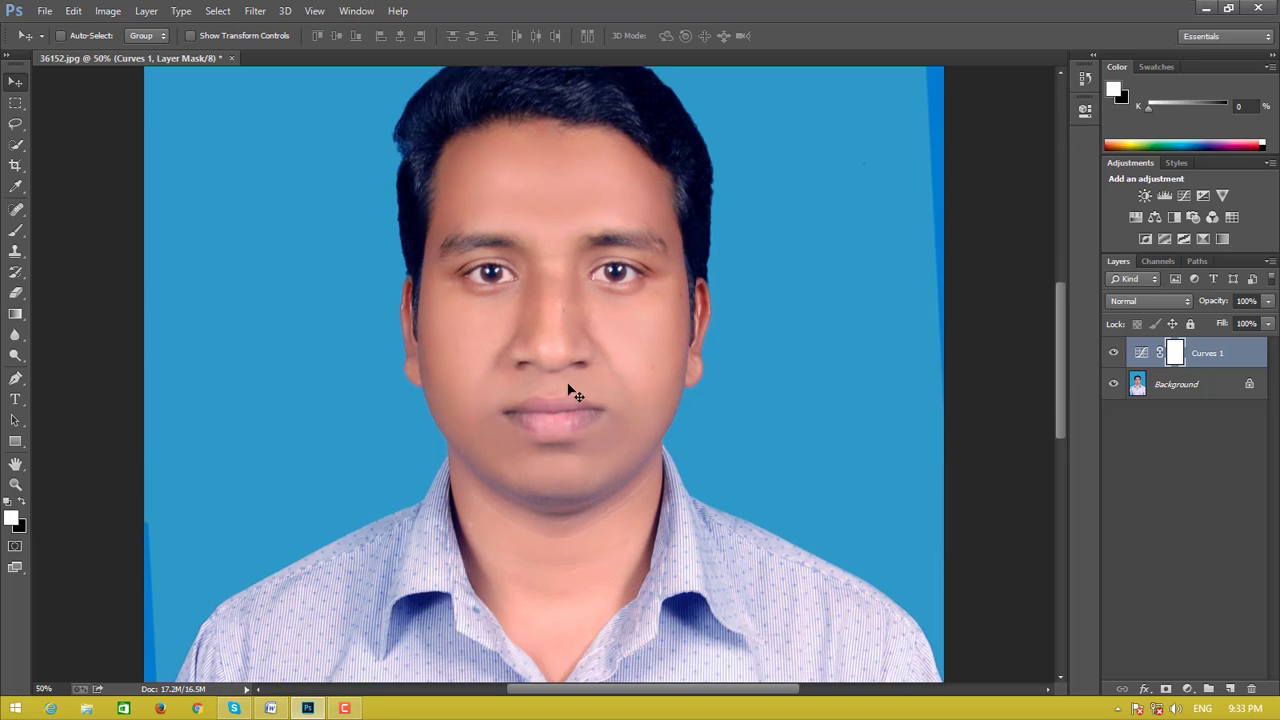
scroll(566, 389, "down", 3)
scroll(566, 383, "down", 2)
scroll(583, 374, "down", 4)
scroll(583, 378, "down", 1)
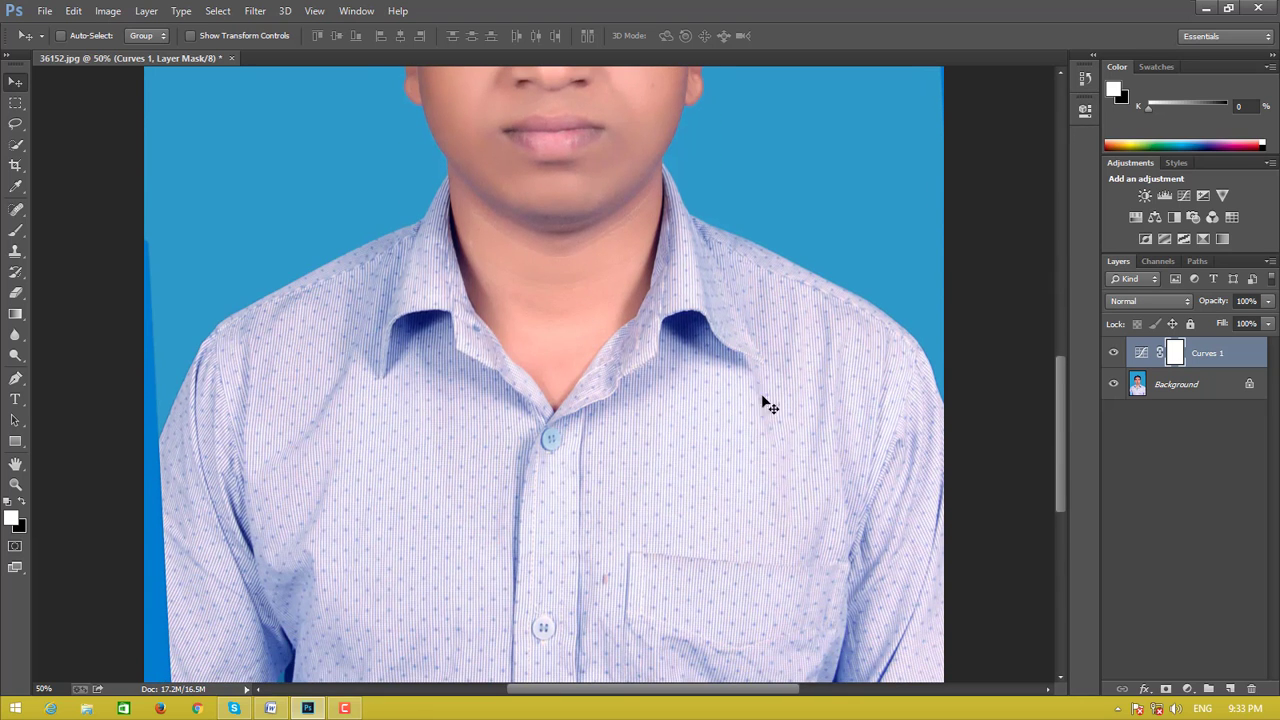
scroll(700, 420, "up", 1)
scroll(702, 415, "up", 2)
scroll(706, 418, "up", 2)
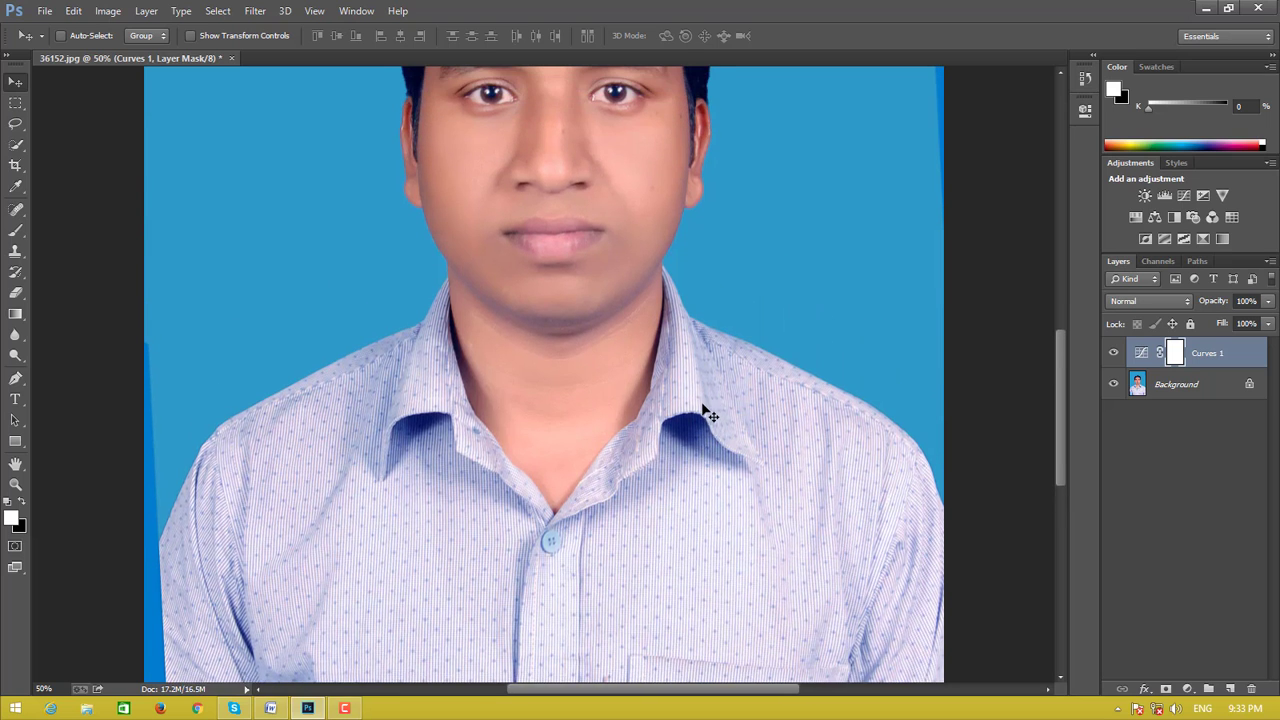
scroll(714, 400, "up", 2)
scroll(722, 394, "up", 3)
scroll(726, 394, "up", 1)
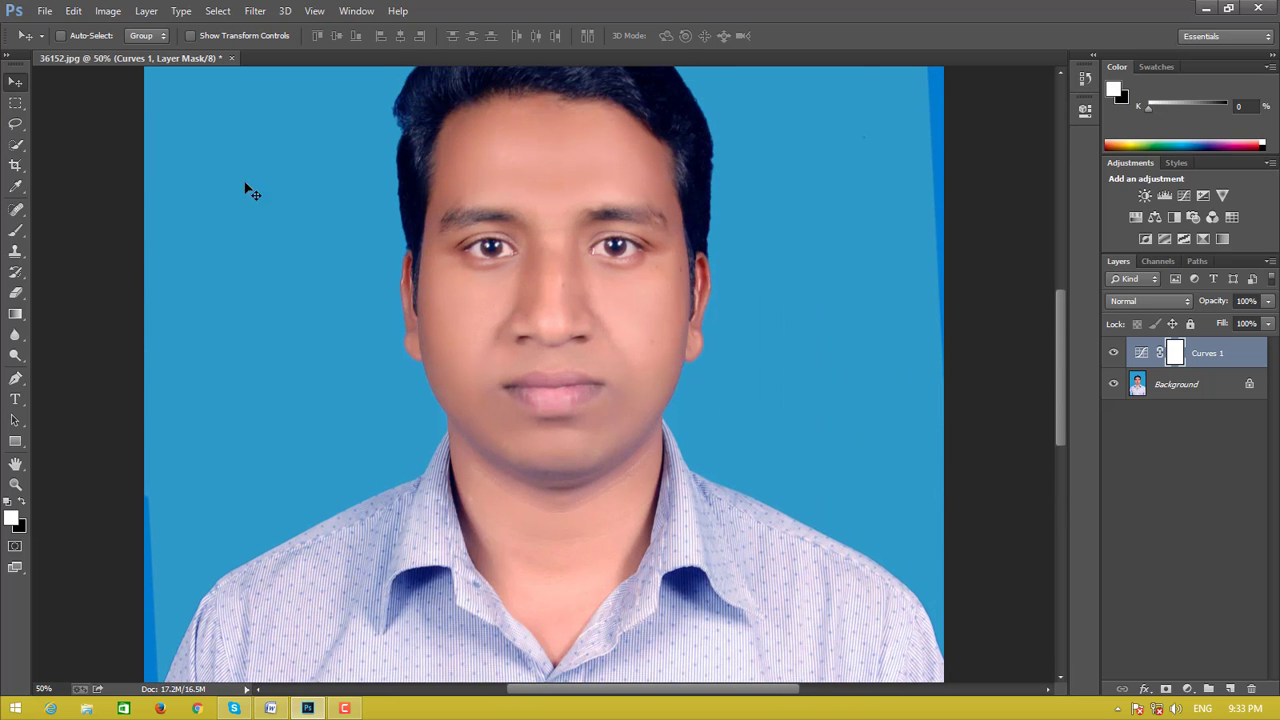
left_click(45, 11)
- Open shirt ti.psd by entering 'shi' in the Open dialog's file name field
left_click(62, 46)
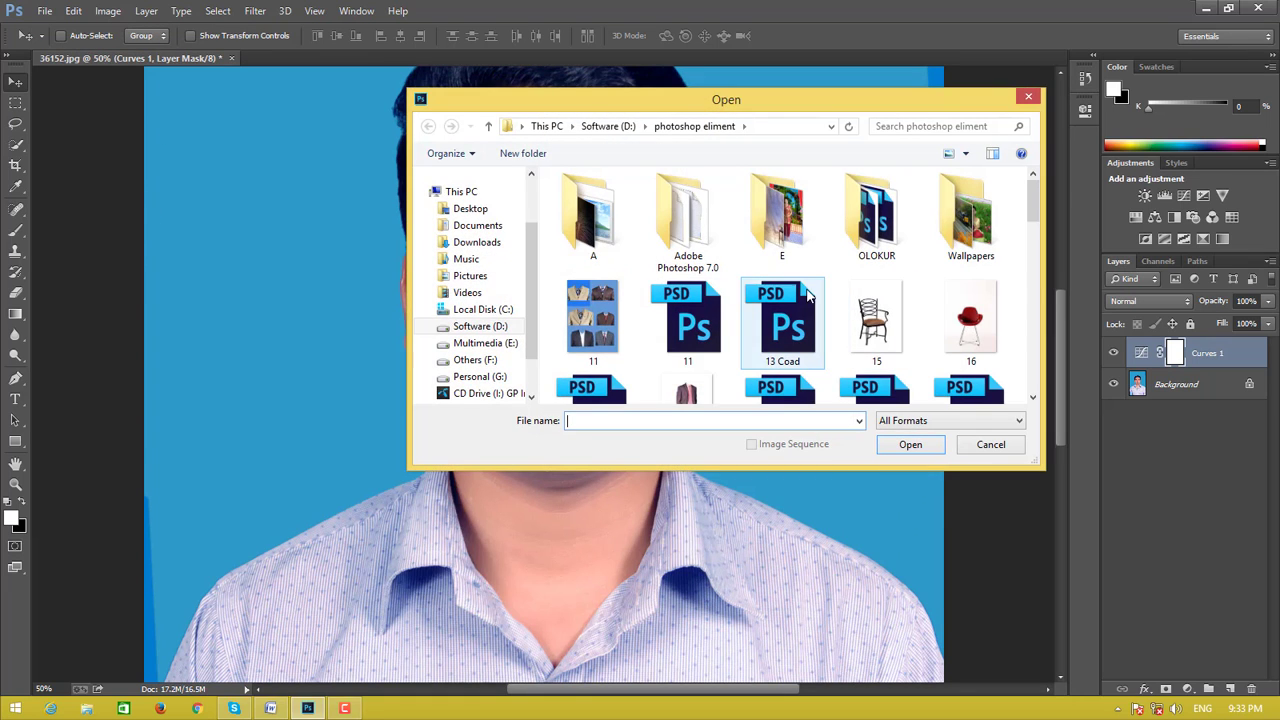
left_click_drag(1037, 220, 1036, 238)
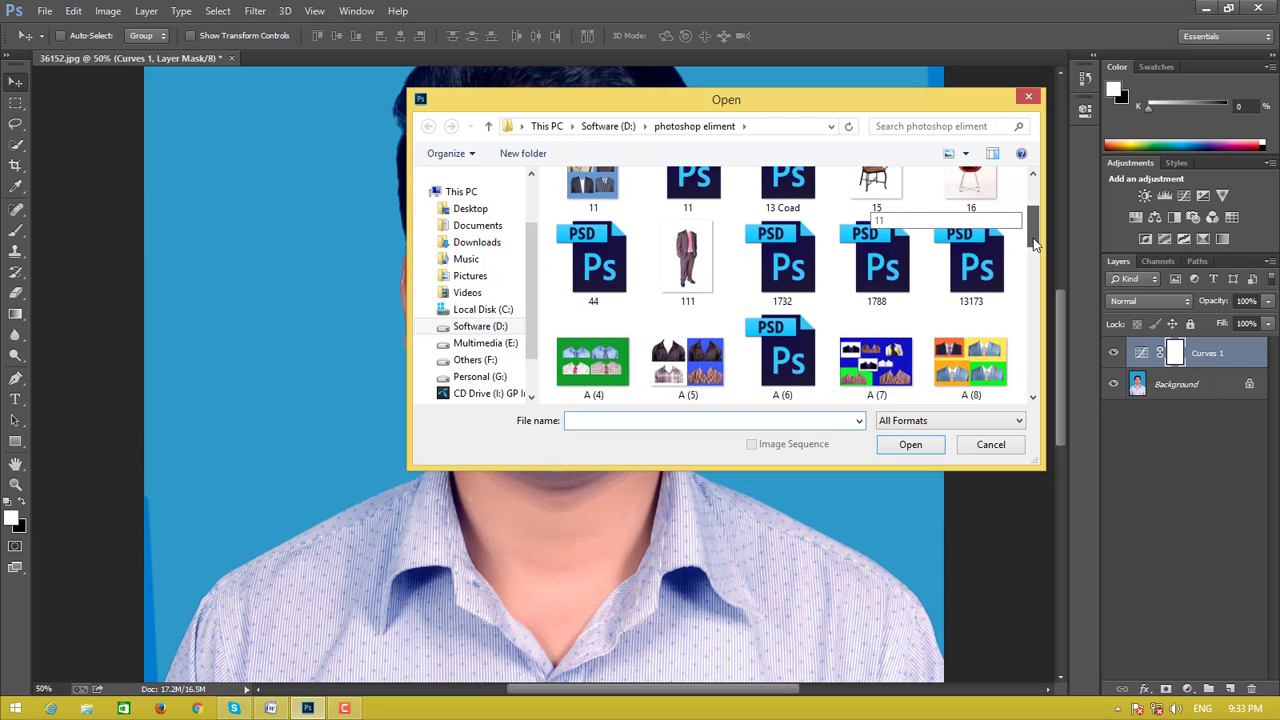
left_click_drag(1036, 238, 1033, 348)
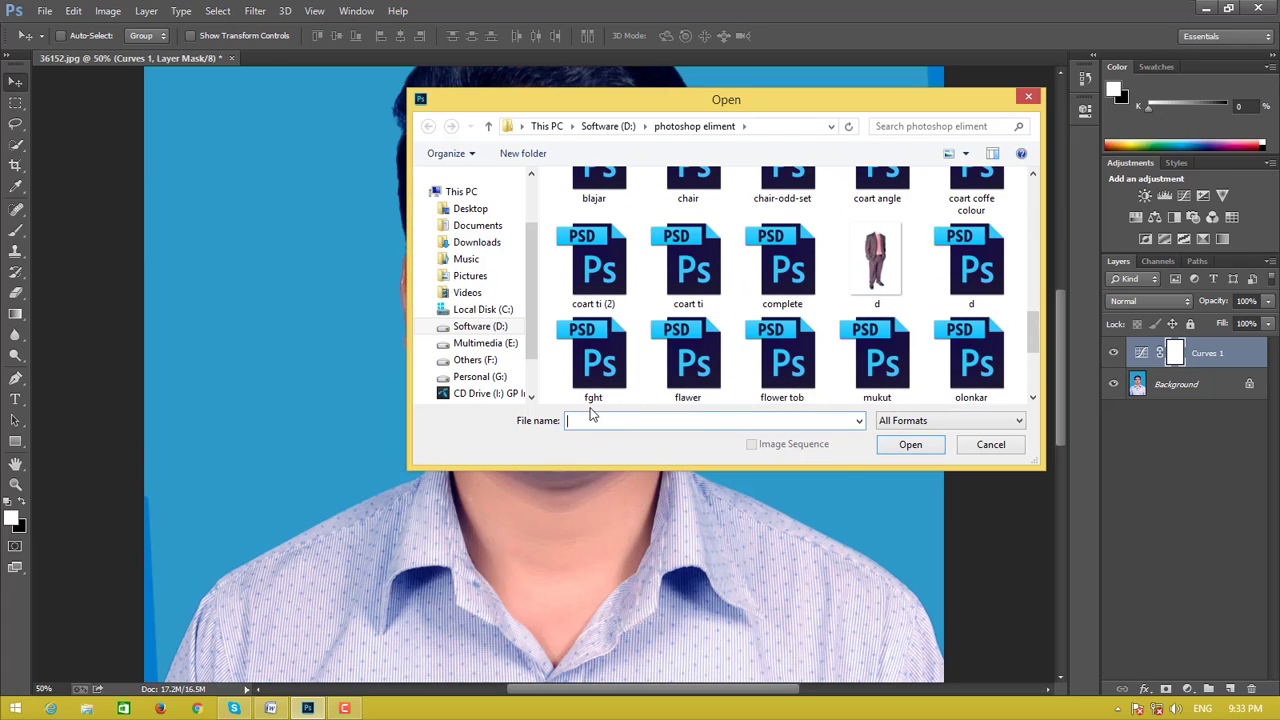
type("shi")
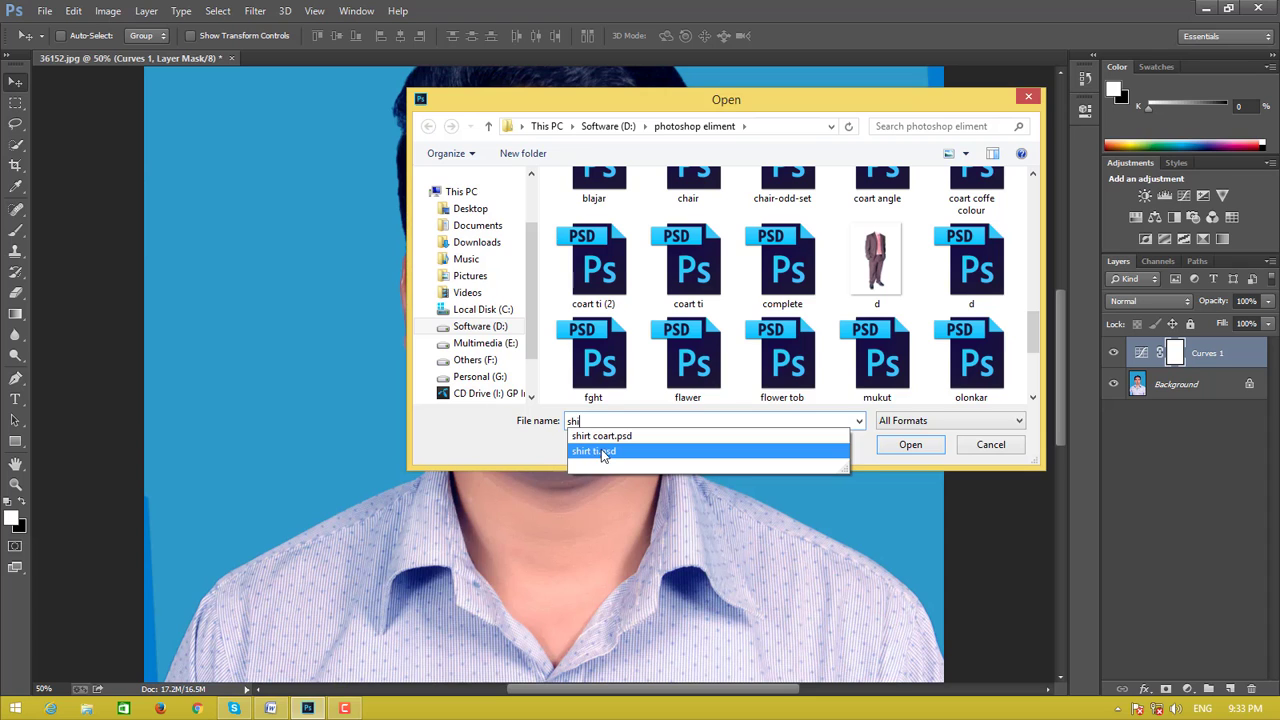
left_click(603, 456)
left_click(801, 420)
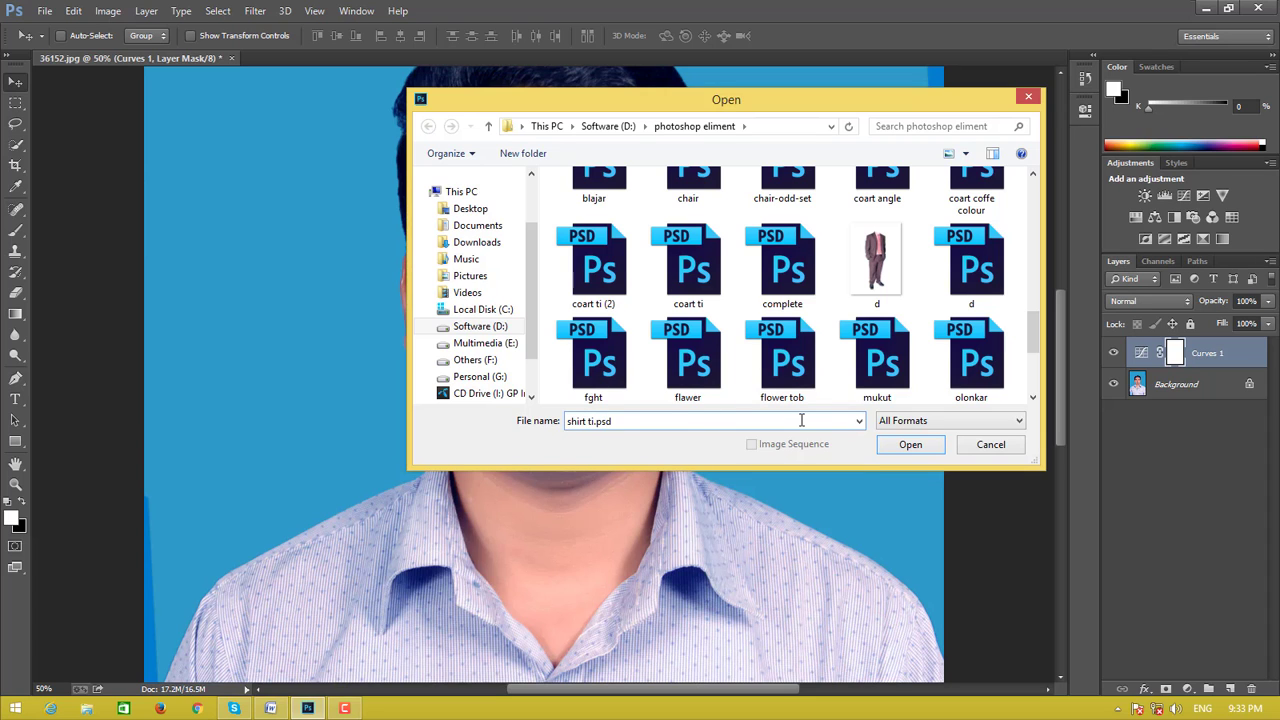
key("Return")
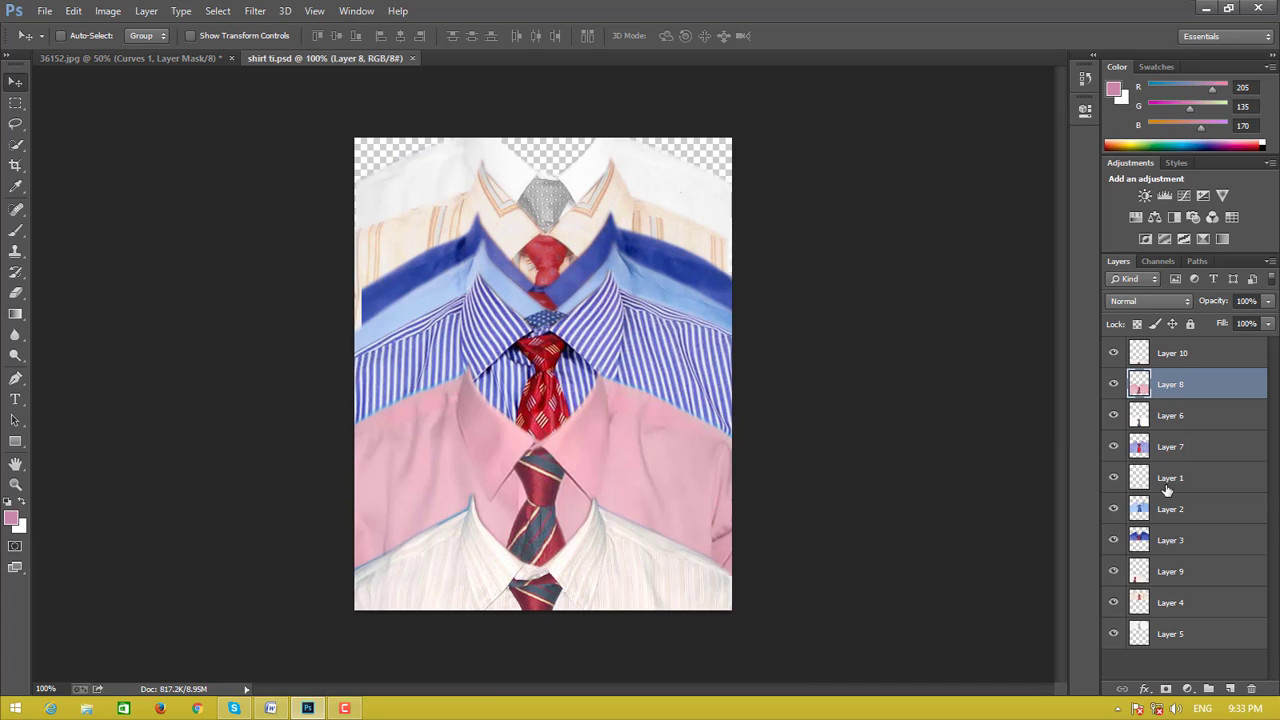
- Move the Layer 7 striped shirt up, then down to mid-canvas
left_click(1165, 447)
left_click_drag(674, 360, 659, 225)
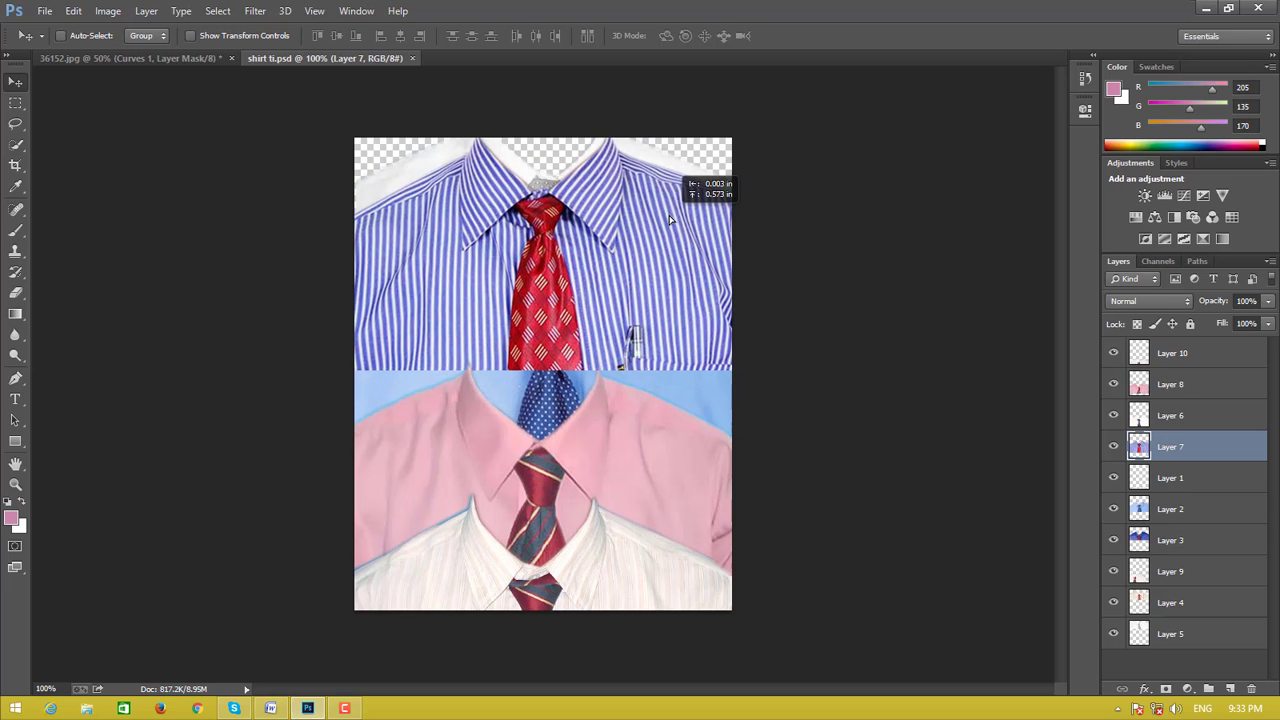
left_click_drag(660, 275, 684, 457)
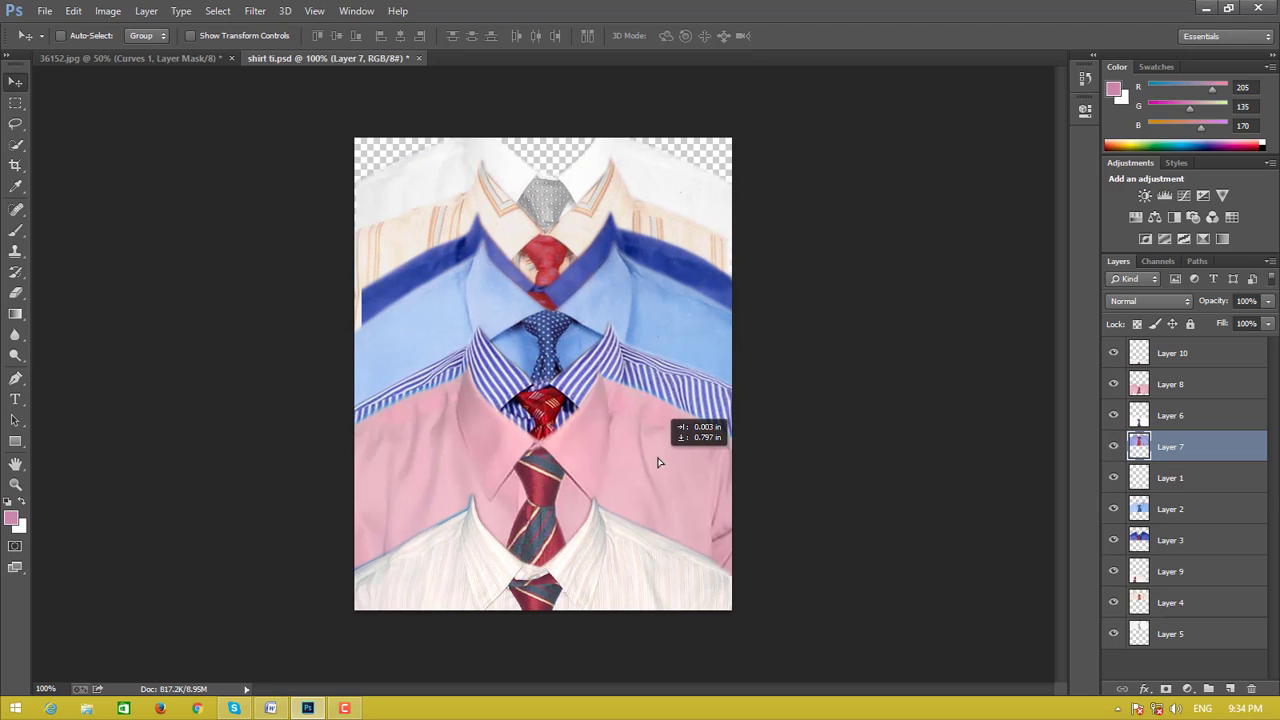
left_click_drag(684, 457, 658, 458)
- Move the Layer 6 shirt upward and the Layer 3 blue shirt slightly down
left_click(1165, 482)
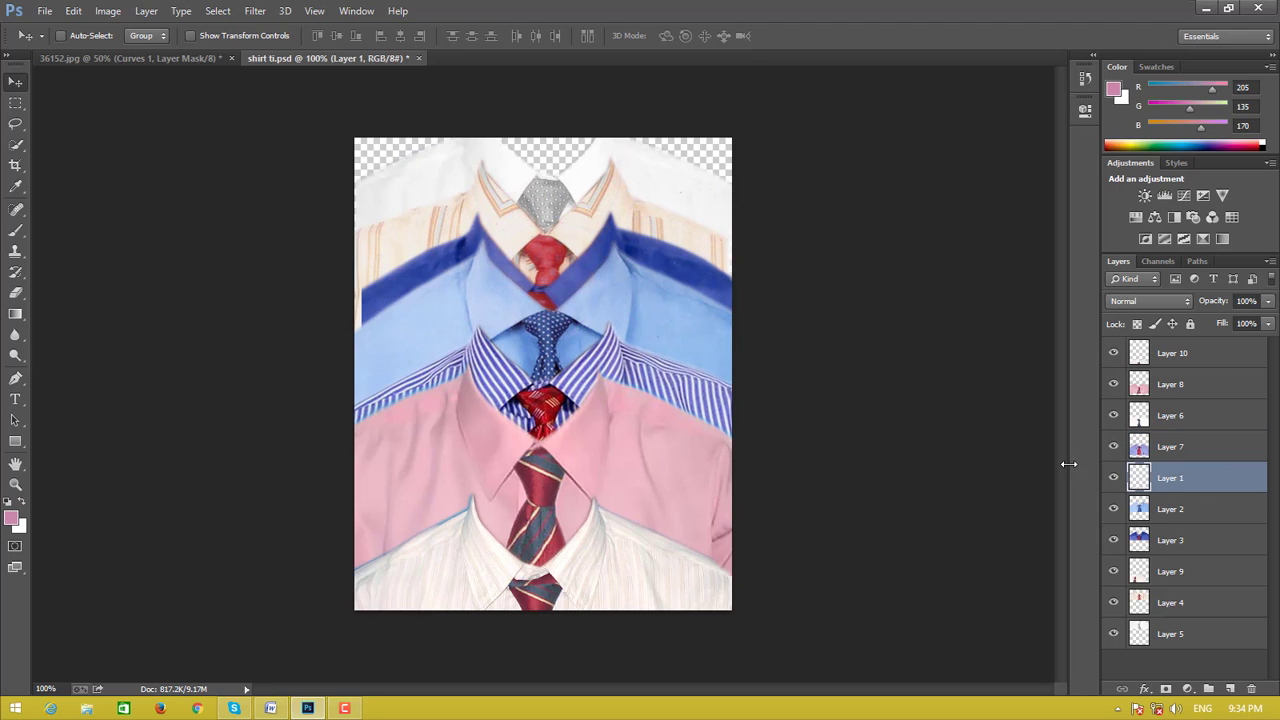
left_click(1165, 415)
mouse_move(724, 410)
left_mouse_down()
mouse_move(710, 238)
mouse_move(716, 312)
left_mouse_up()
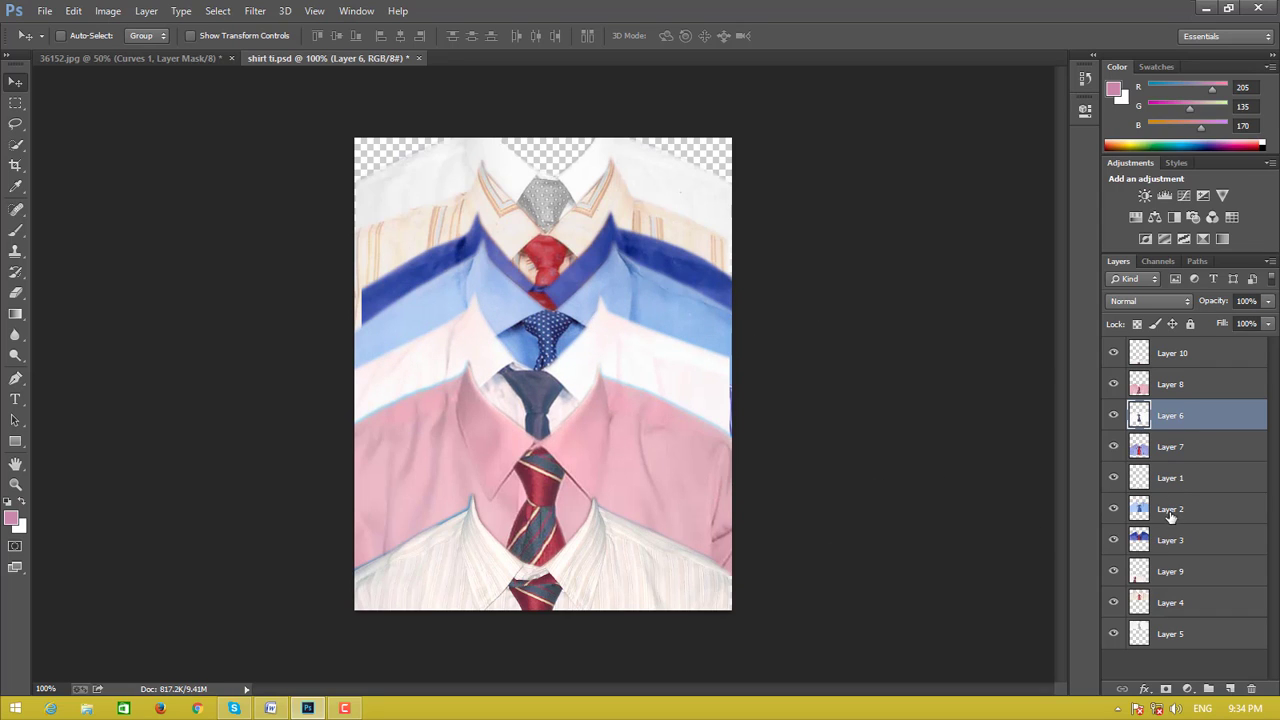
left_click(1165, 540)
left_click_drag(709, 352, 706, 380)
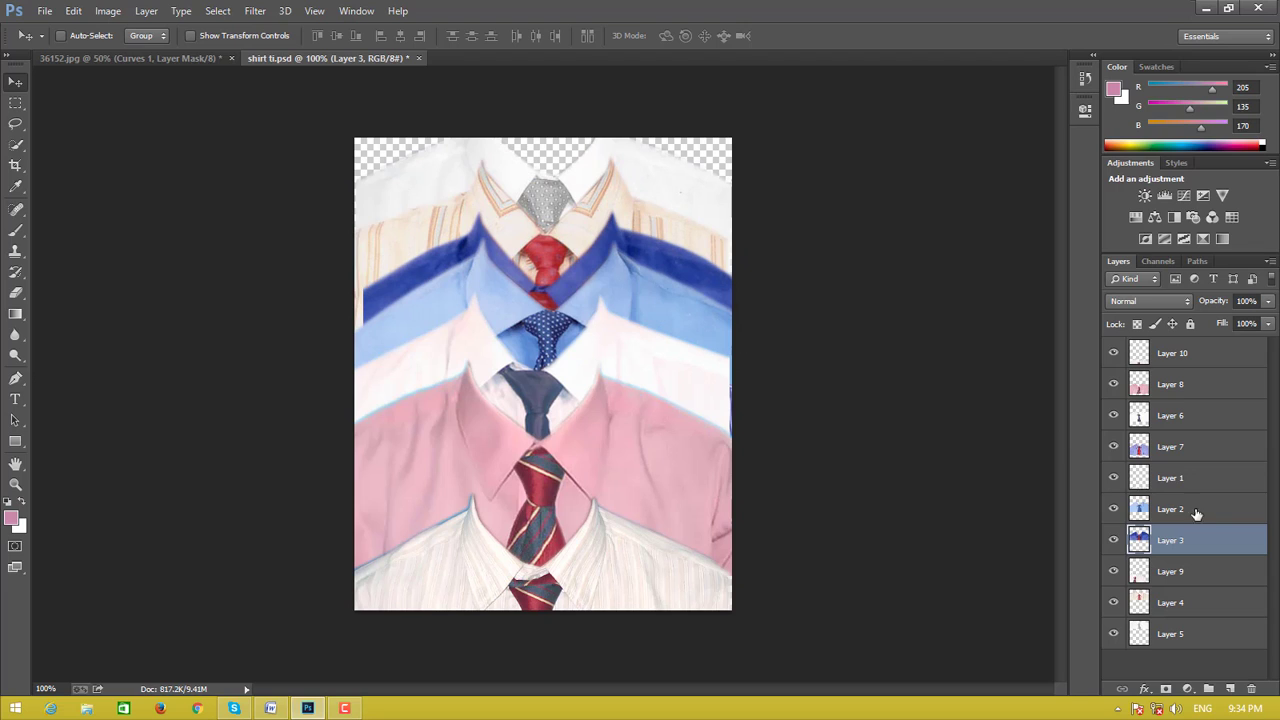
- Raise the Layer 7 striped shirt and drag it onto the portrait document
left_click(1176, 452)
left_click_drag(966, 427, 958, 384)
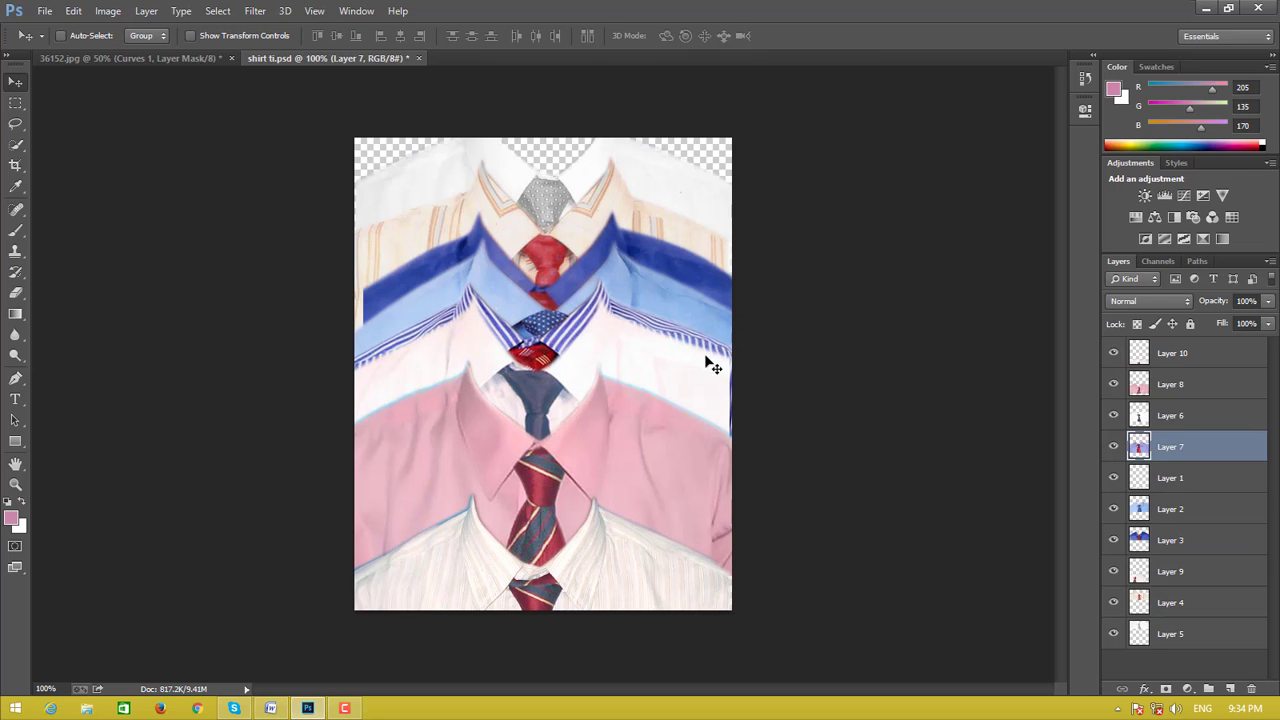
left_click_drag(568, 343, 151, 60)
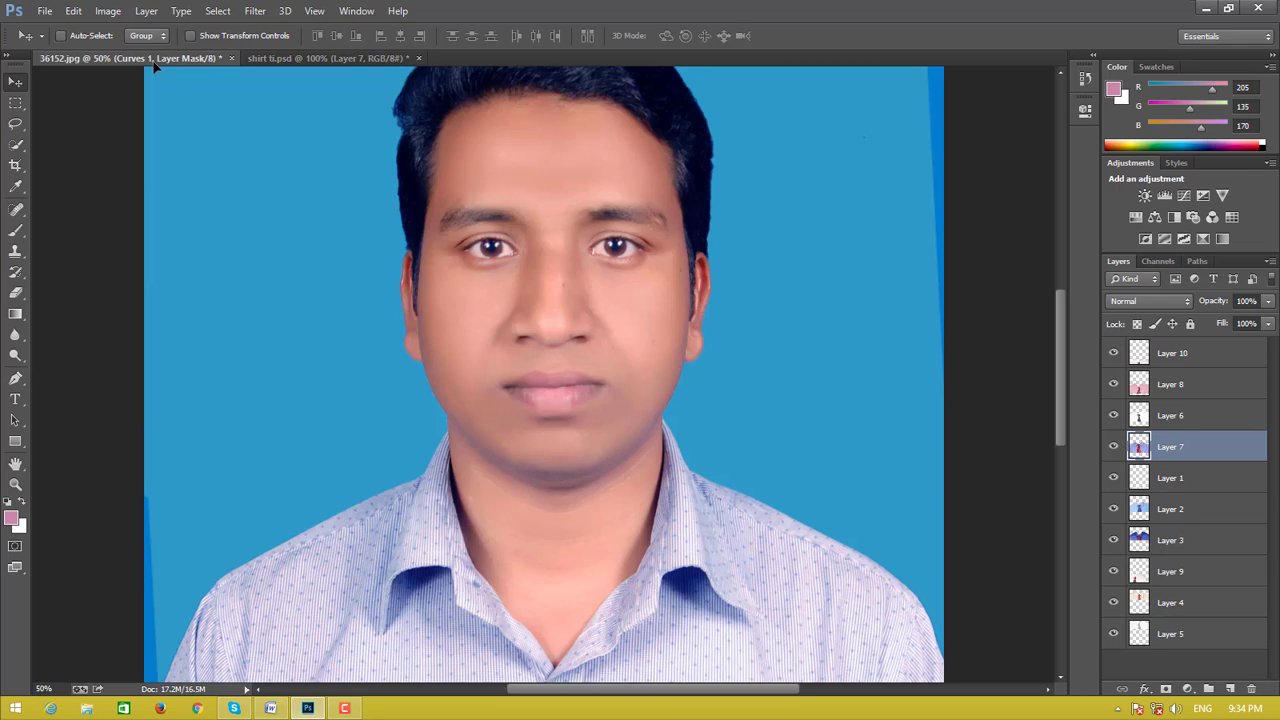
- Drop the striped shirt onto the portrait and free-transform it under the chin
left_click_drag(151, 60, 534, 491)
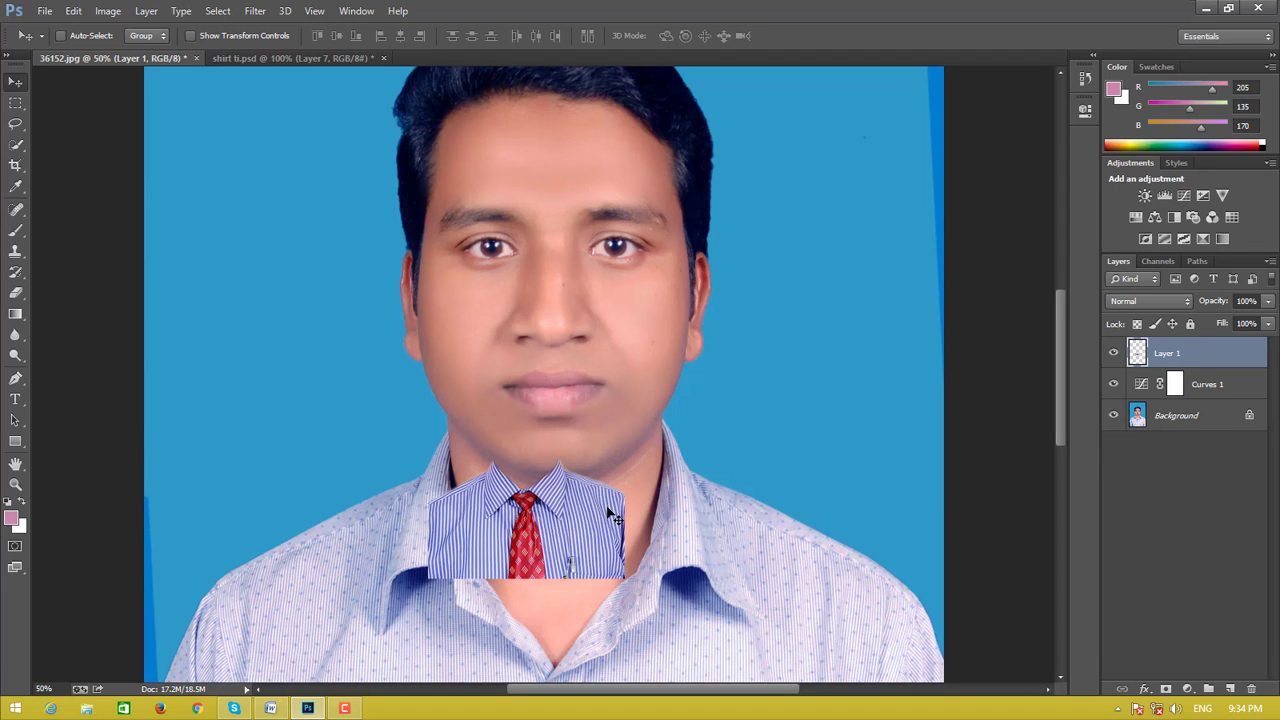
key("ctrl+t")
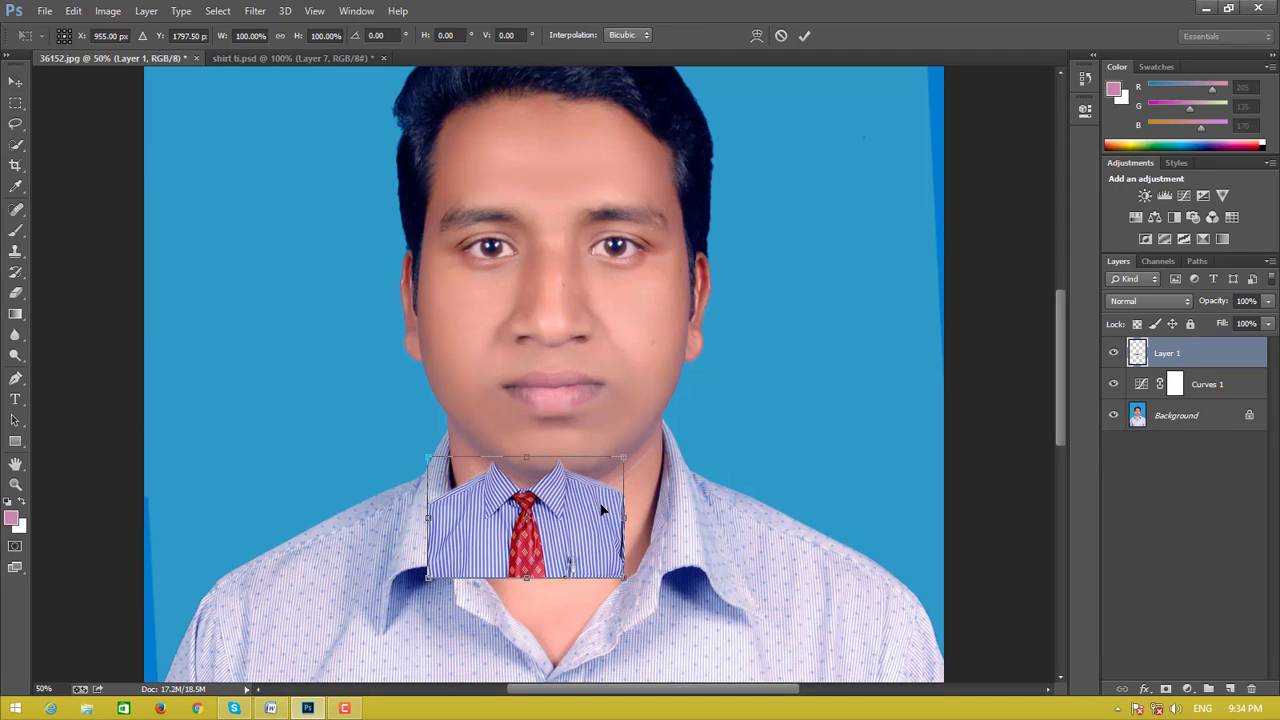
left_click_drag(578, 535, 524, 521)
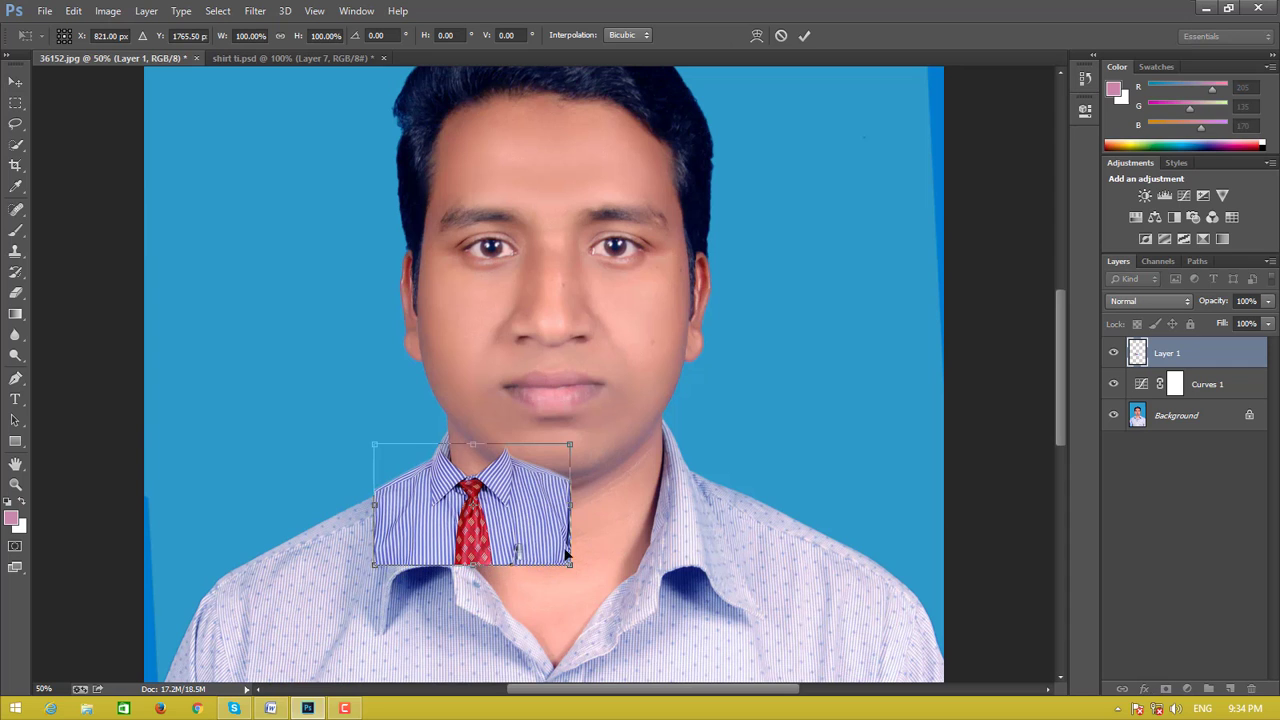
- Scale and shift the shirt patch over the chest to about 344%
key("ctrl+minus")
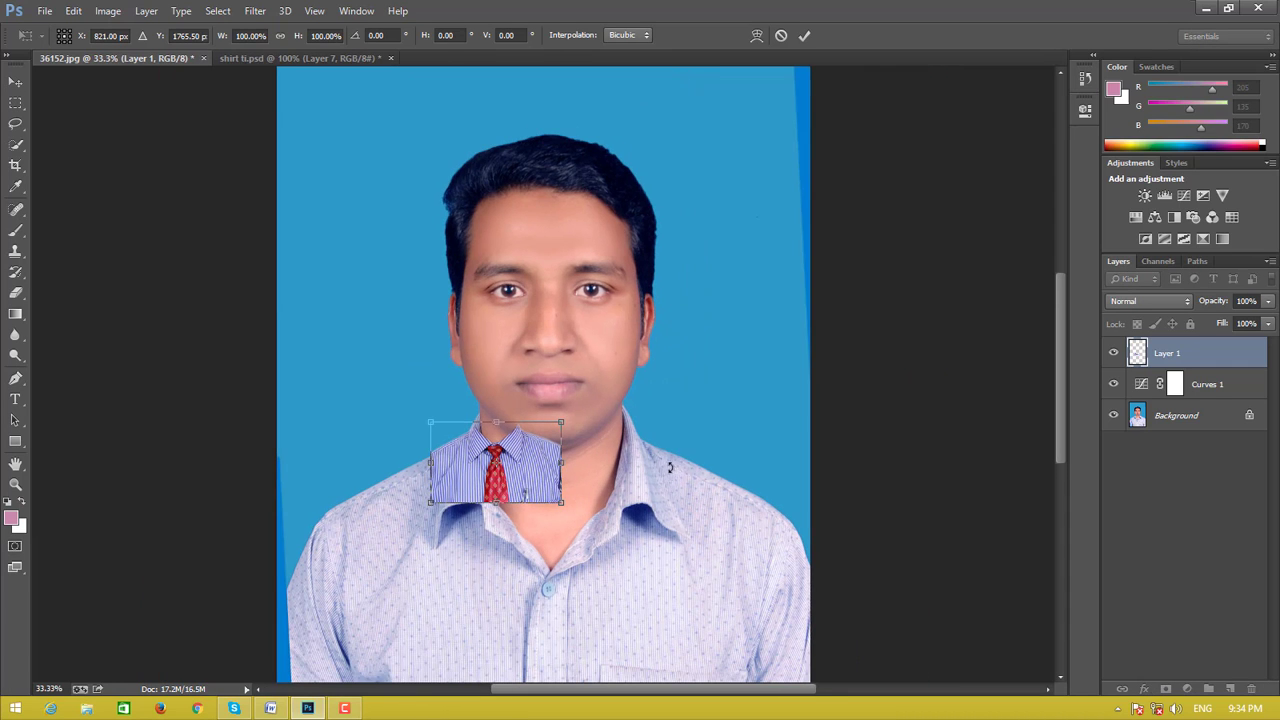
left_click_drag(560, 505, 953, 548)
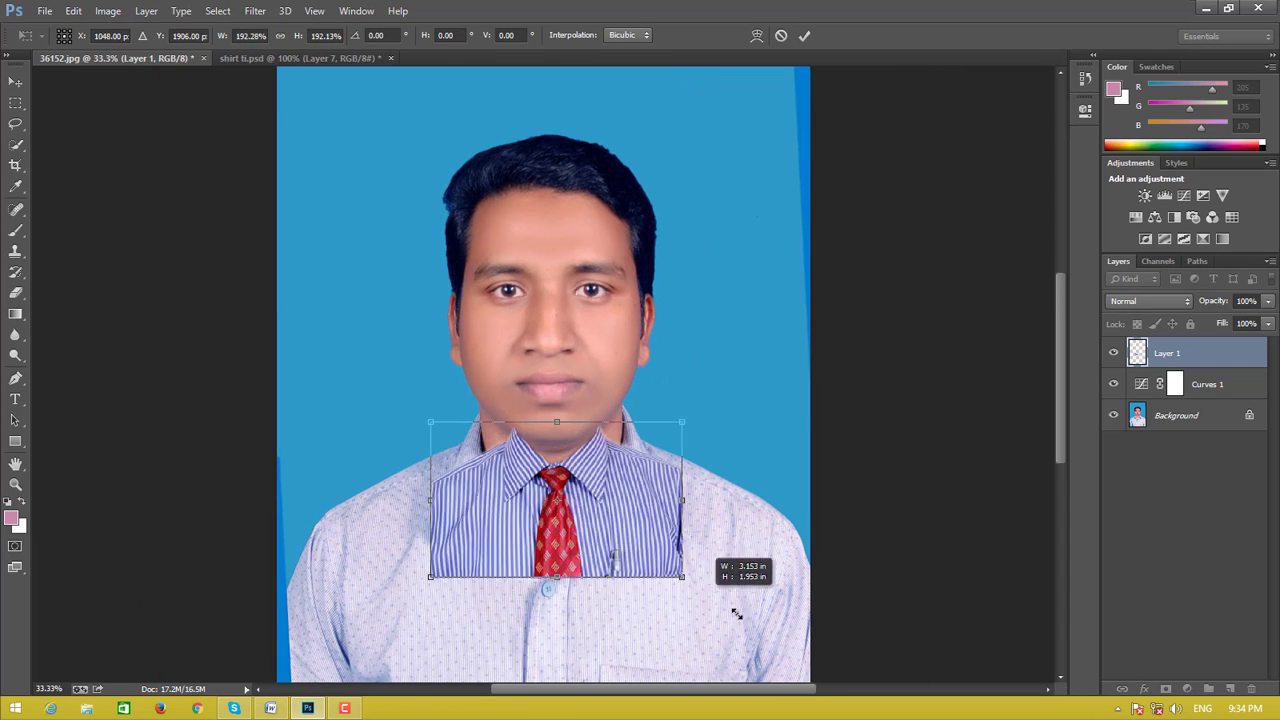
left_click_drag(744, 490, 604, 440)
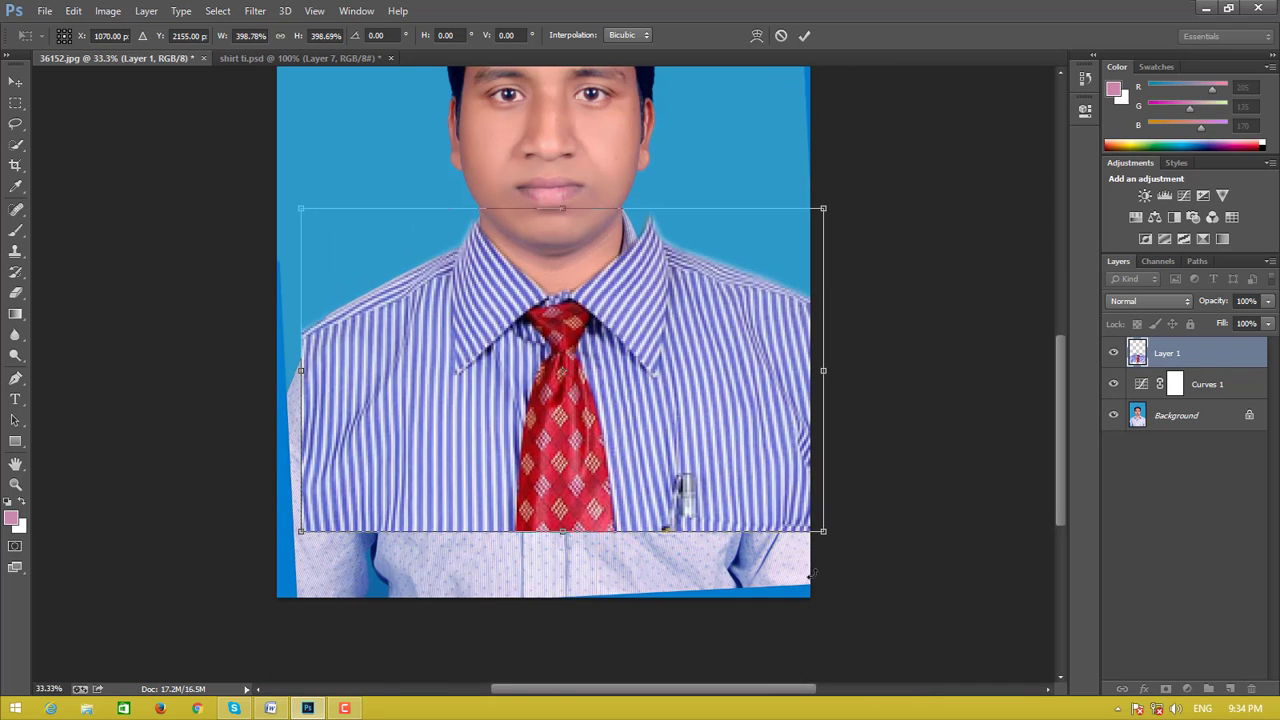
left_click_drag(824, 534, 755, 489)
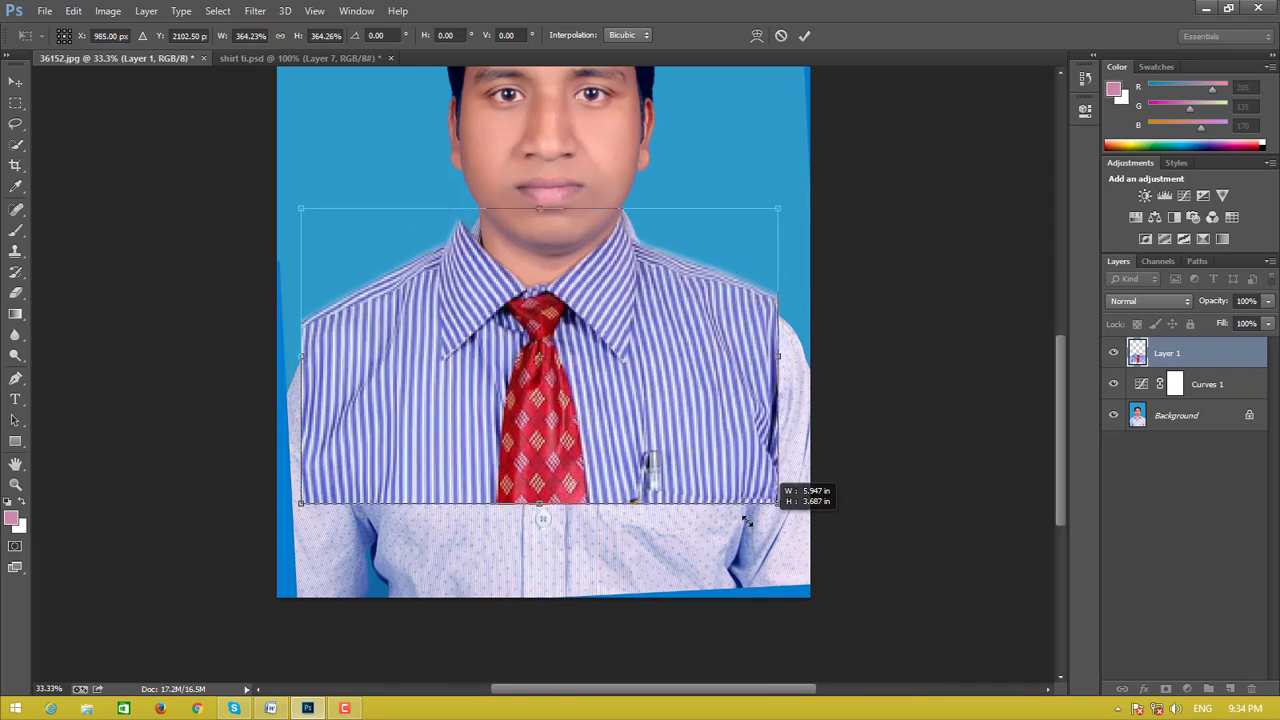
left_click_drag(560, 432, 584, 434)
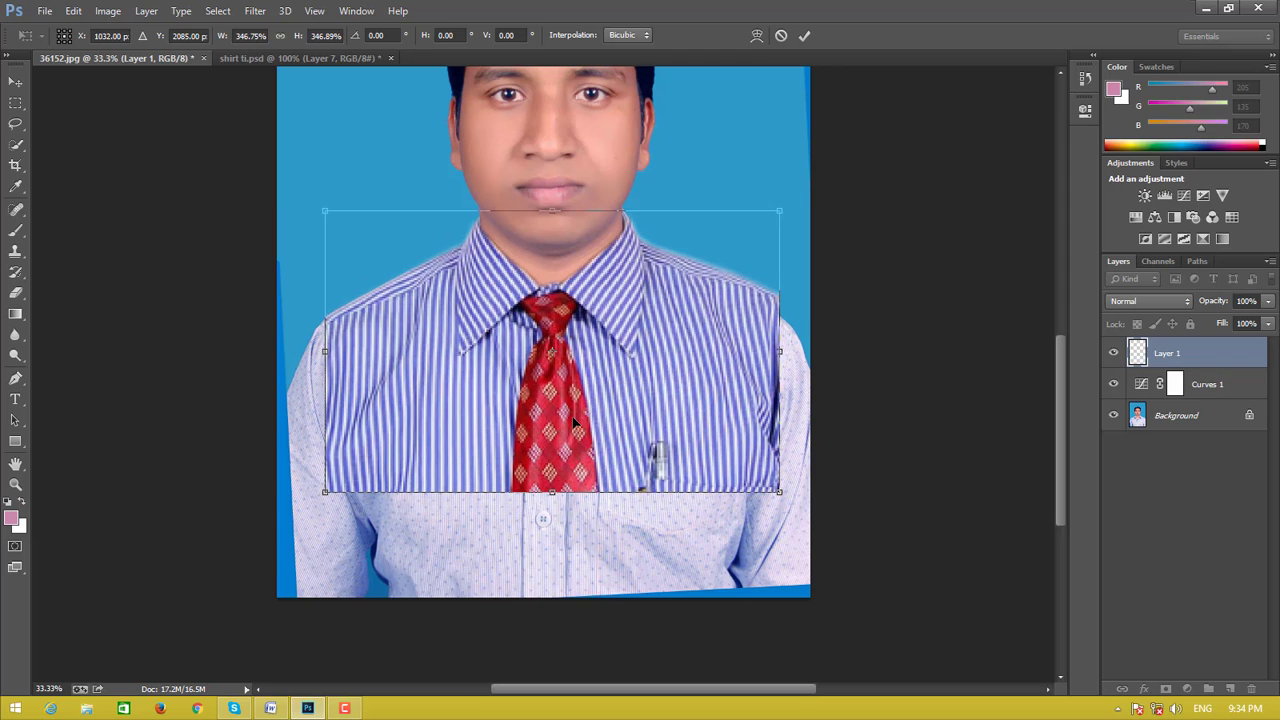
left_click_drag(776, 494, 774, 492)
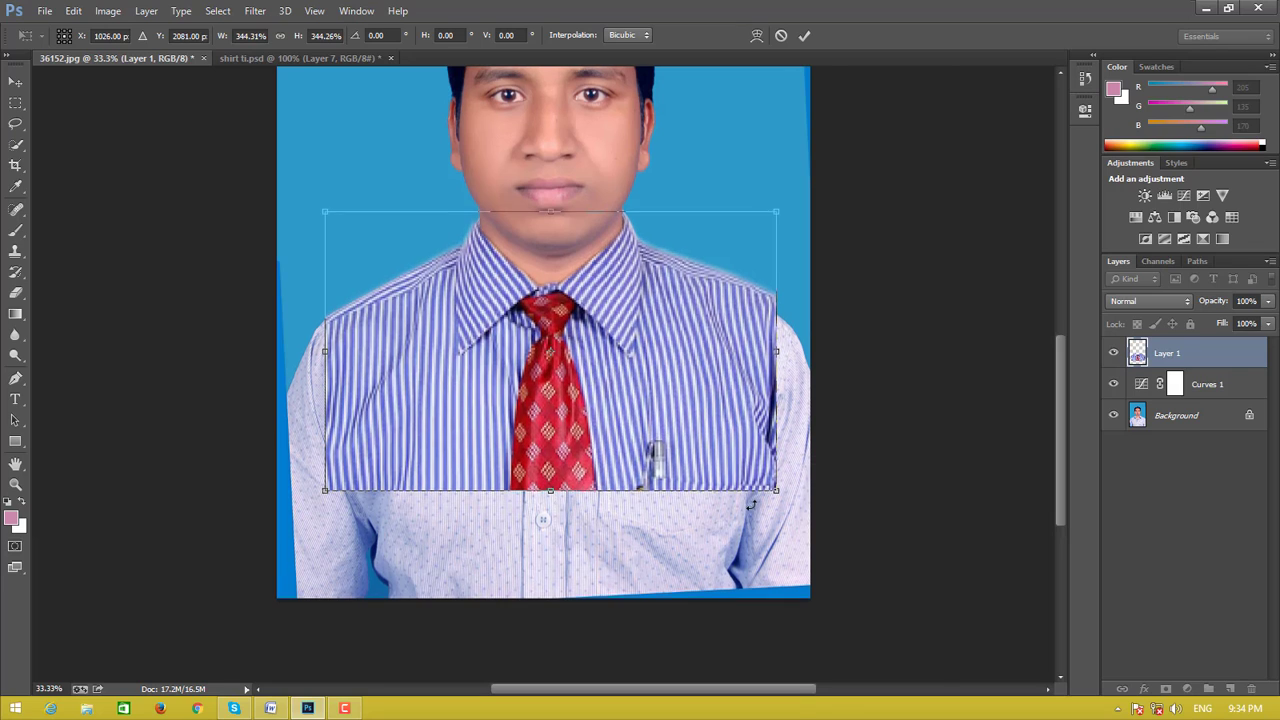
key("ctrl+plus")
key("ctrl+plus")
- Enlarge the shirt patch slightly and nudge it into place over the collar
left_click_drag(737, 365, 732, 444)
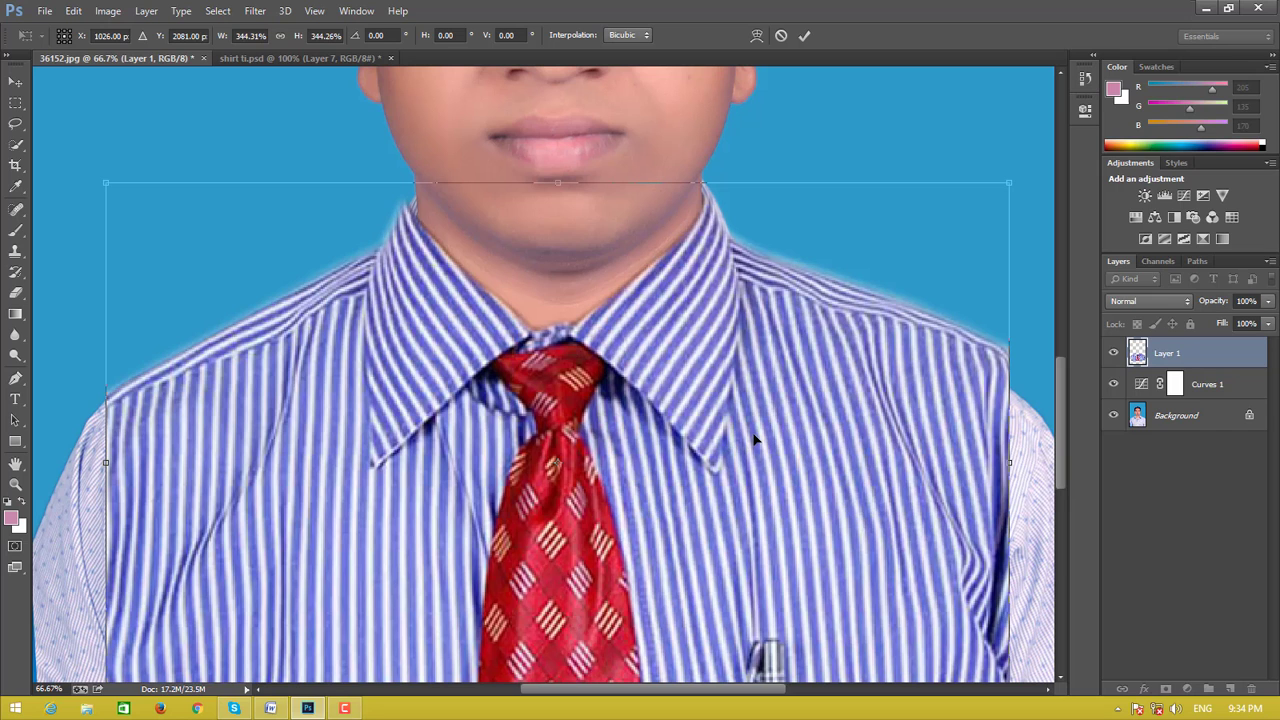
scroll(757, 445, "down", 1)
scroll(757, 443, "up", 1)
scroll(757, 441, "up", 1)
key("ctrl+minus")
key("ctrl+minus")
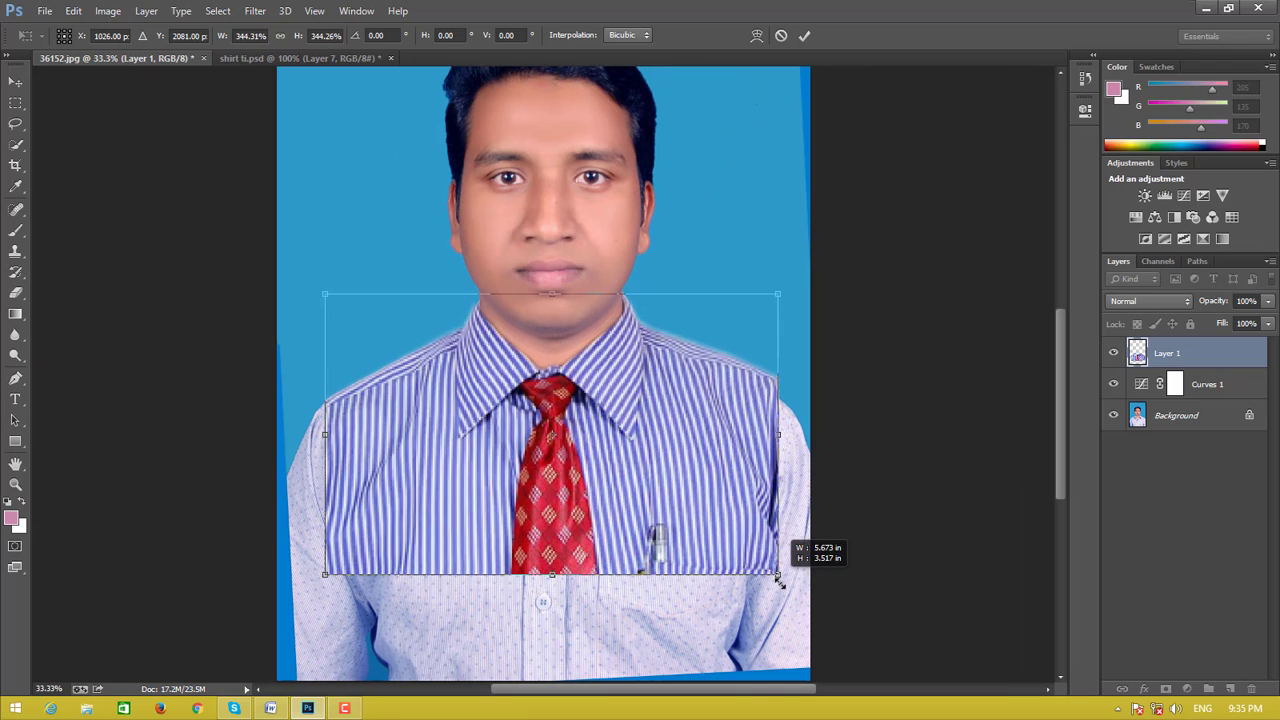
left_click_drag(777, 573, 800, 590)
left_click_drag(751, 548, 737, 556)
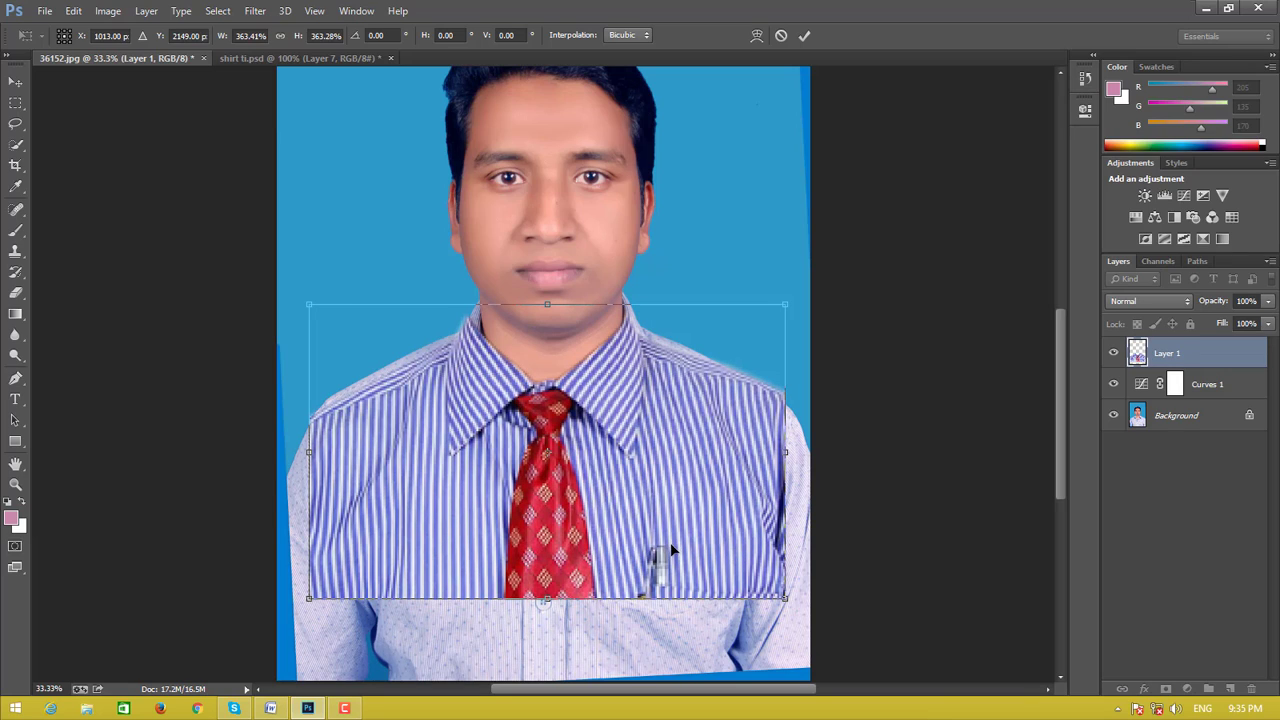
left_click_drag(657, 553, 657, 548)
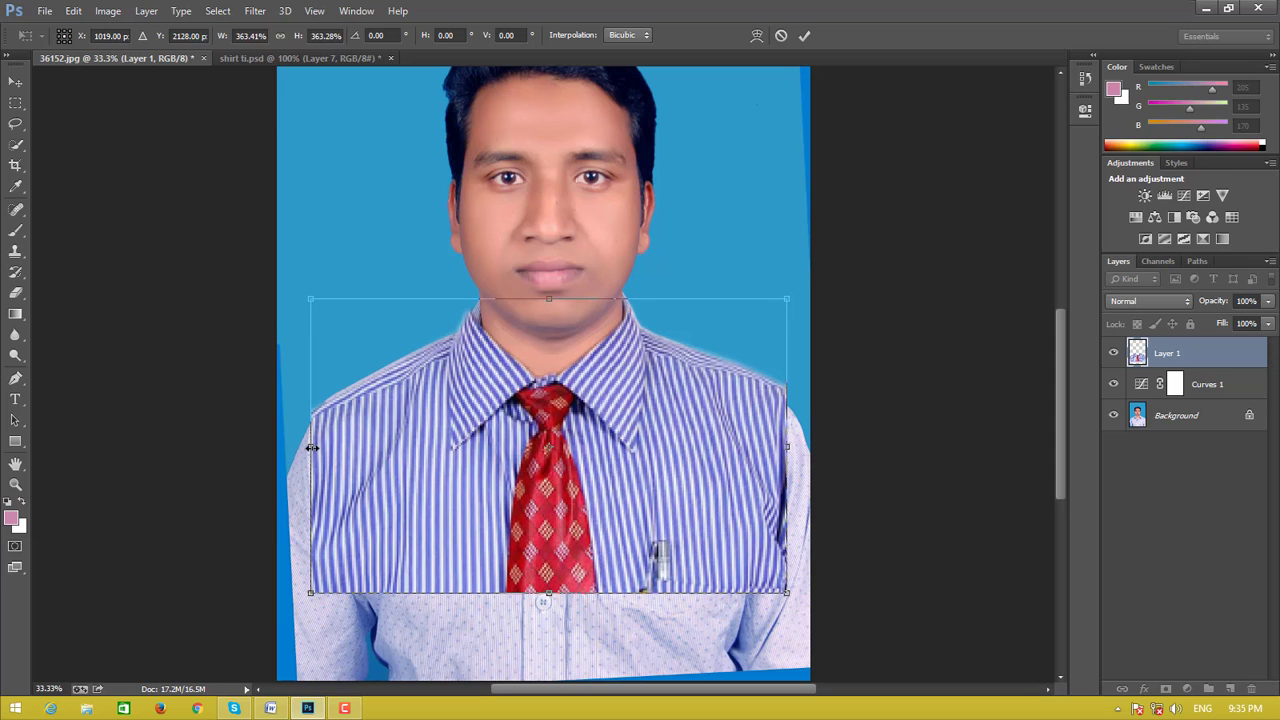
- Pull both shirt sides inward, re-enlarge it, raise the bottom edge, and apply
left_click_drag(312, 448, 319, 447)
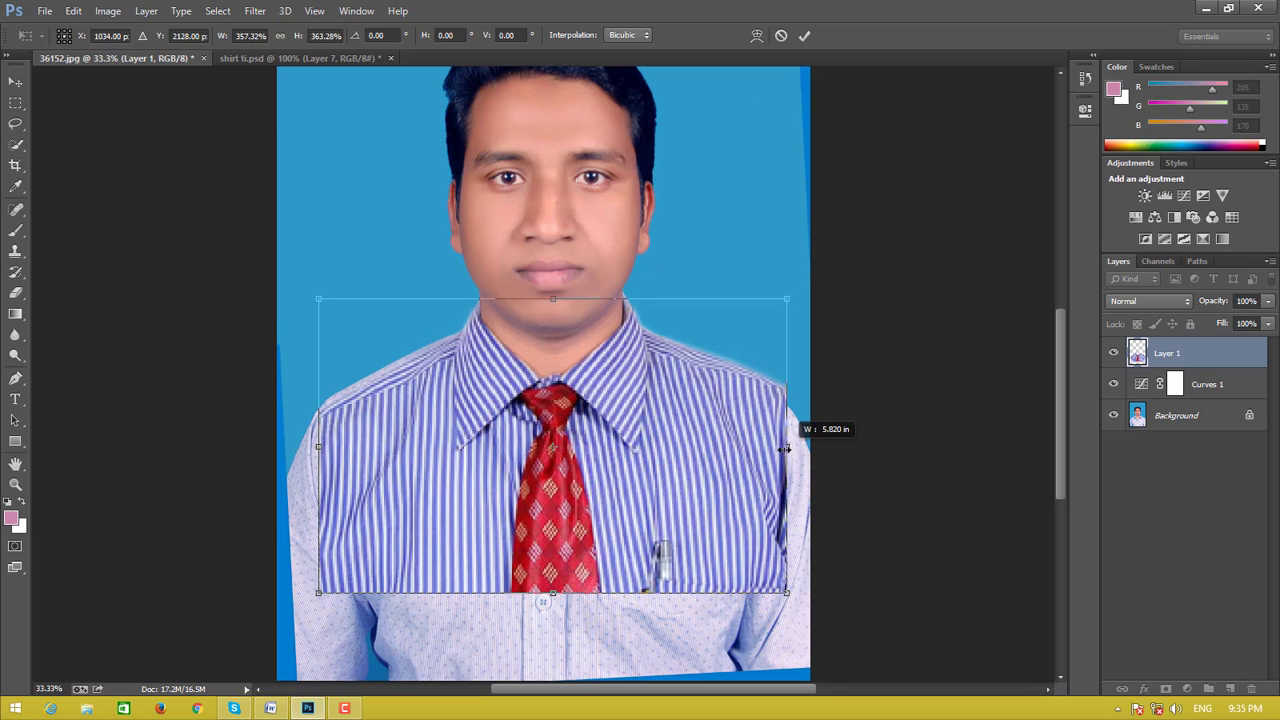
left_click_drag(791, 455, 783, 455)
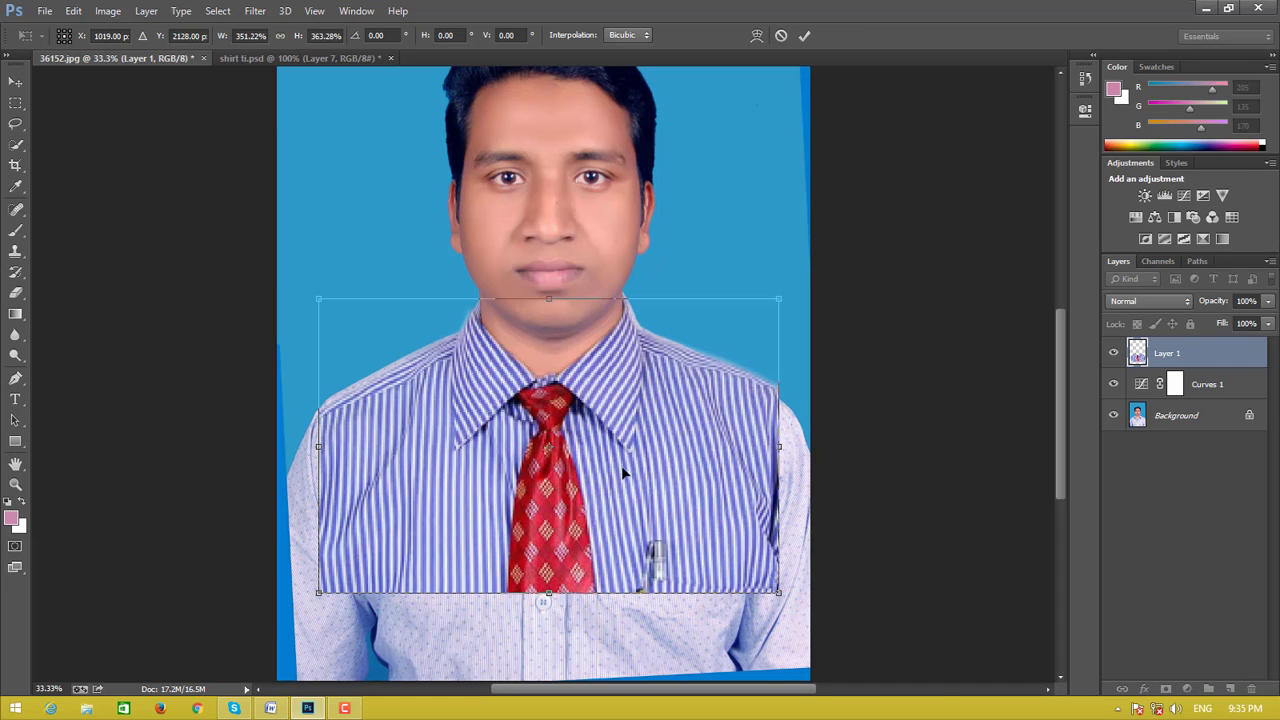
left_click_drag(776, 449, 672, 459)
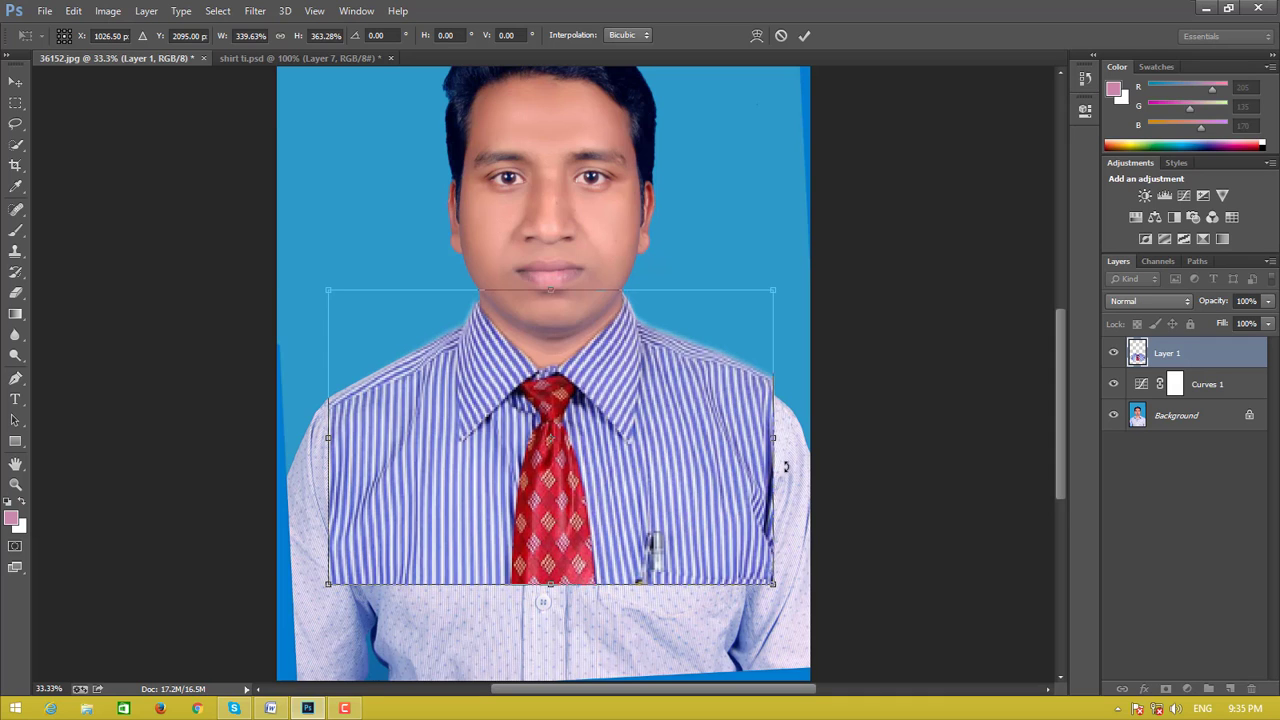
left_click_drag(770, 582, 786, 593)
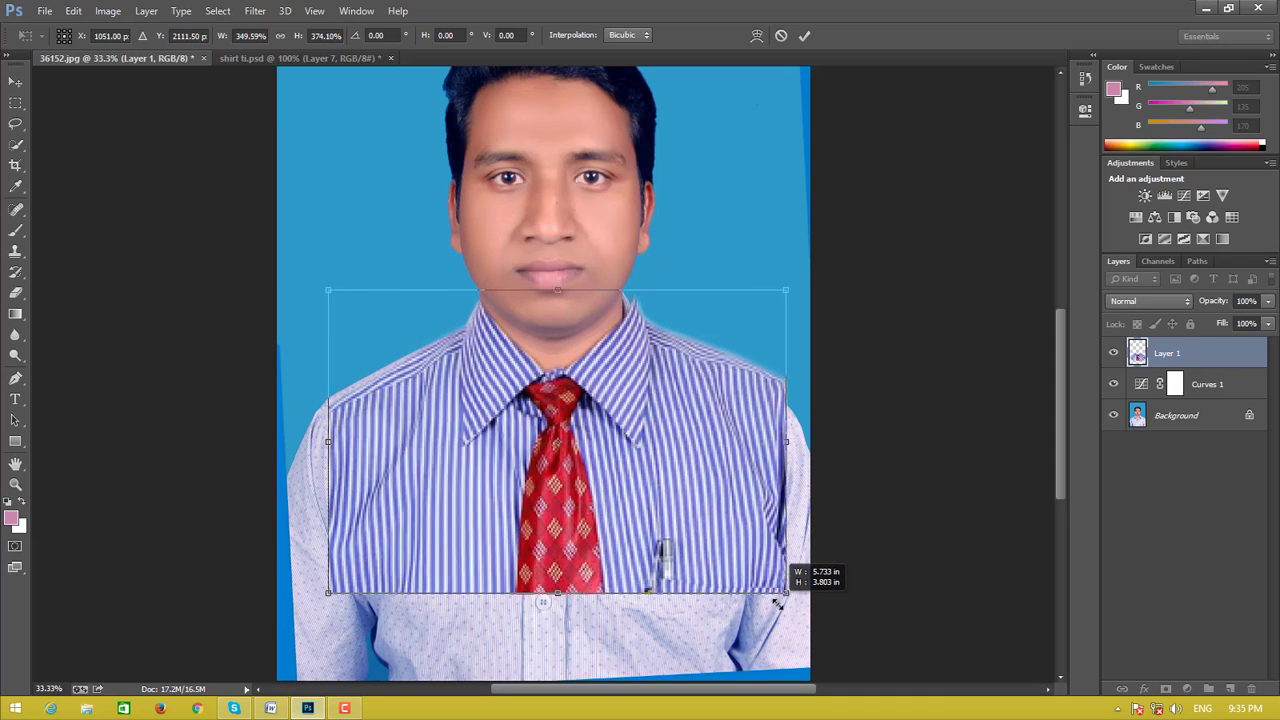
left_click_drag(735, 558, 725, 560)
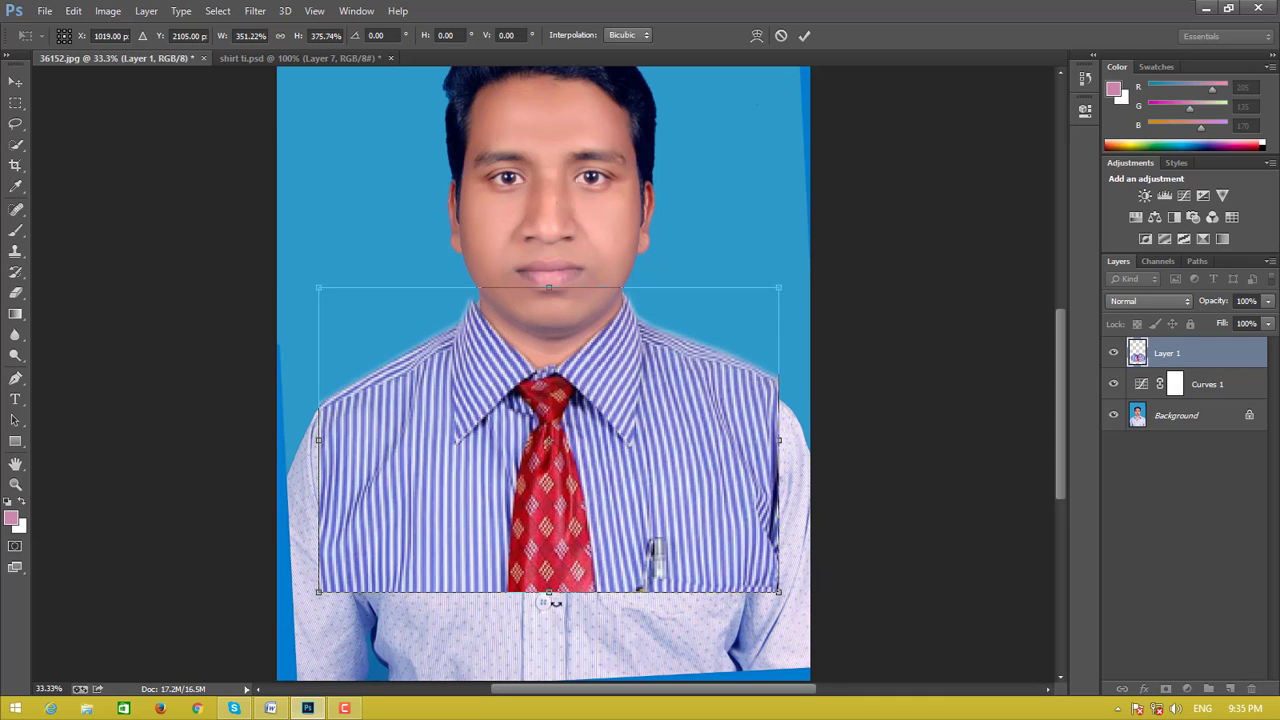
left_click_drag(548, 595, 548, 585)
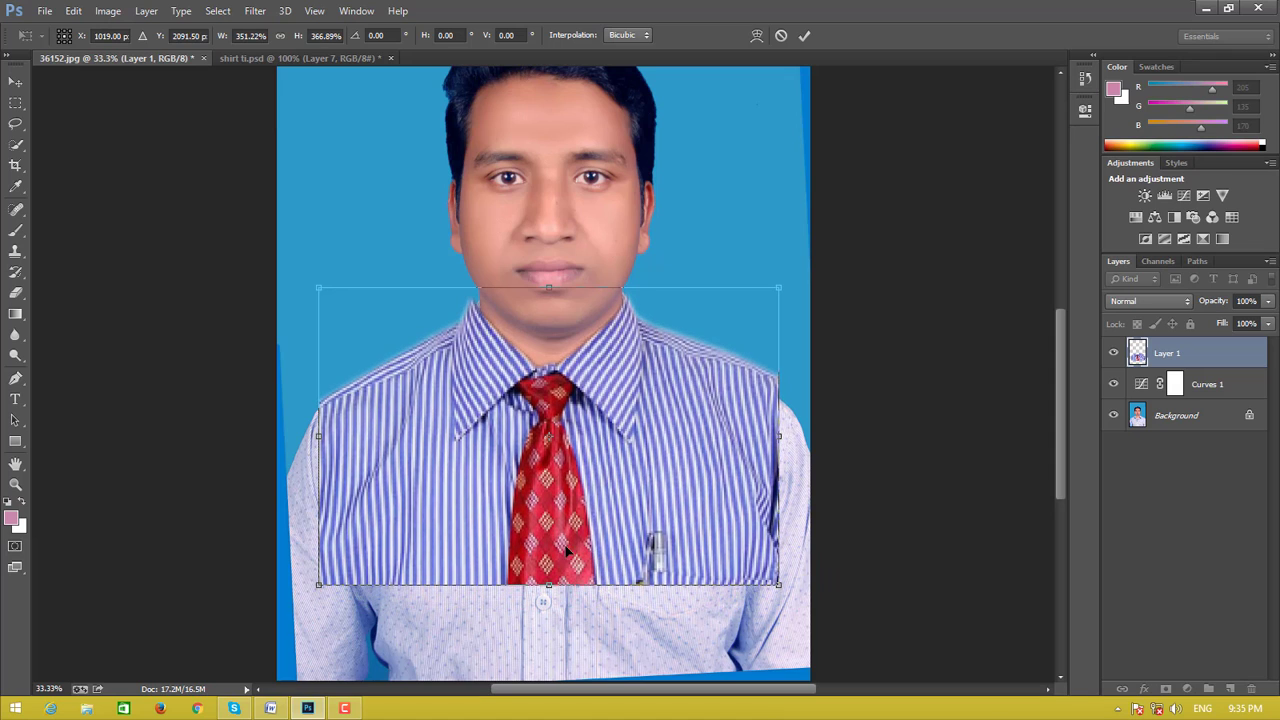
key("Return")
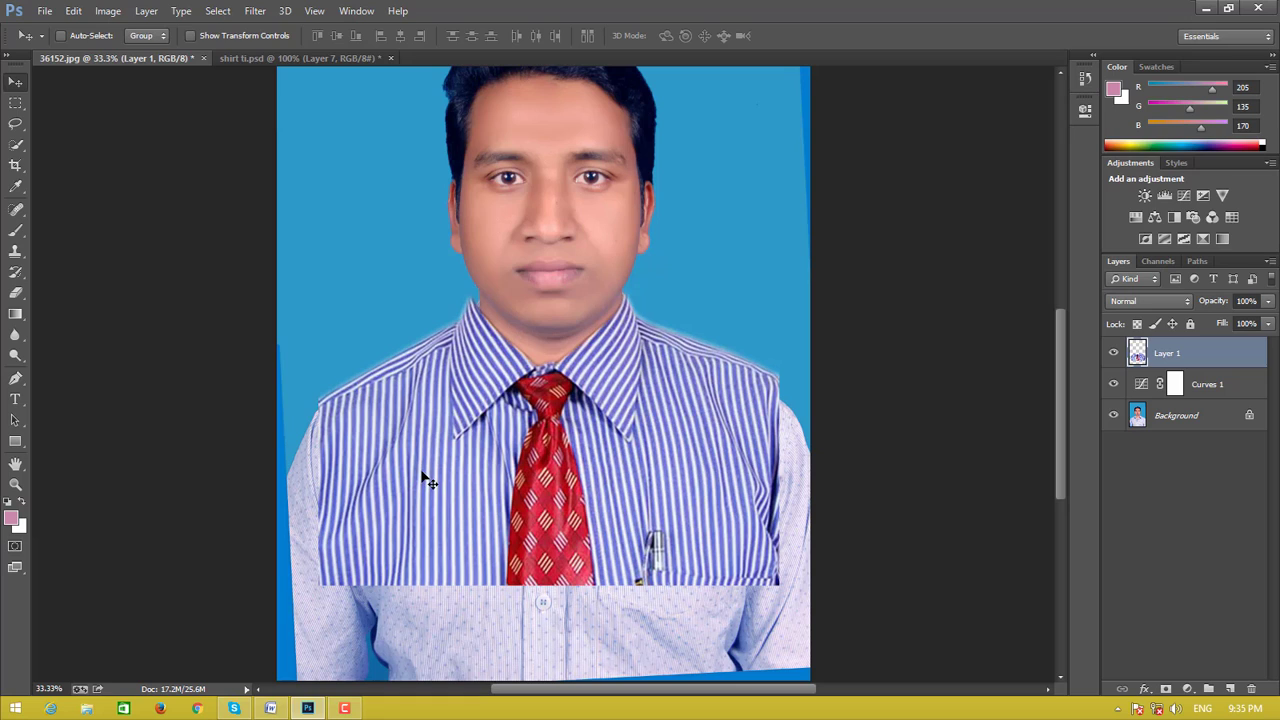
- Narrow the shirt's left side slightly with a second Free Transform
key("ctrl+t")
left_click_drag(321, 436, 325, 436)
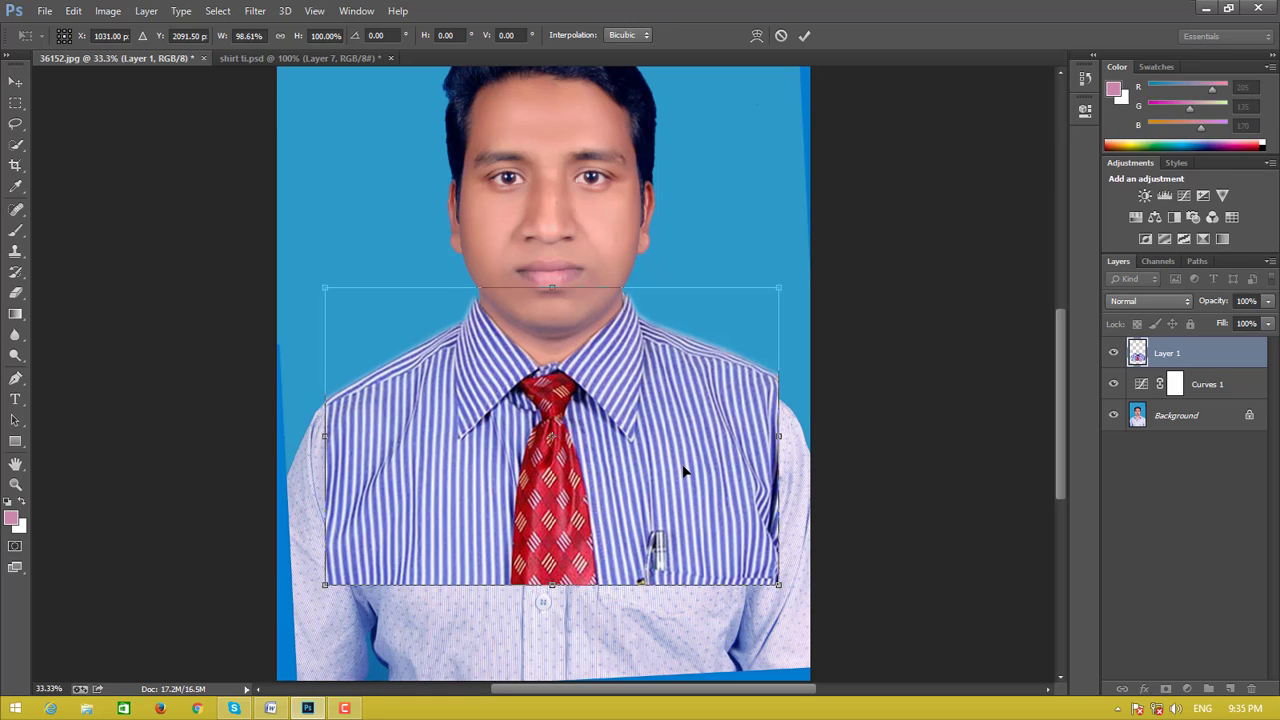
key("Return")
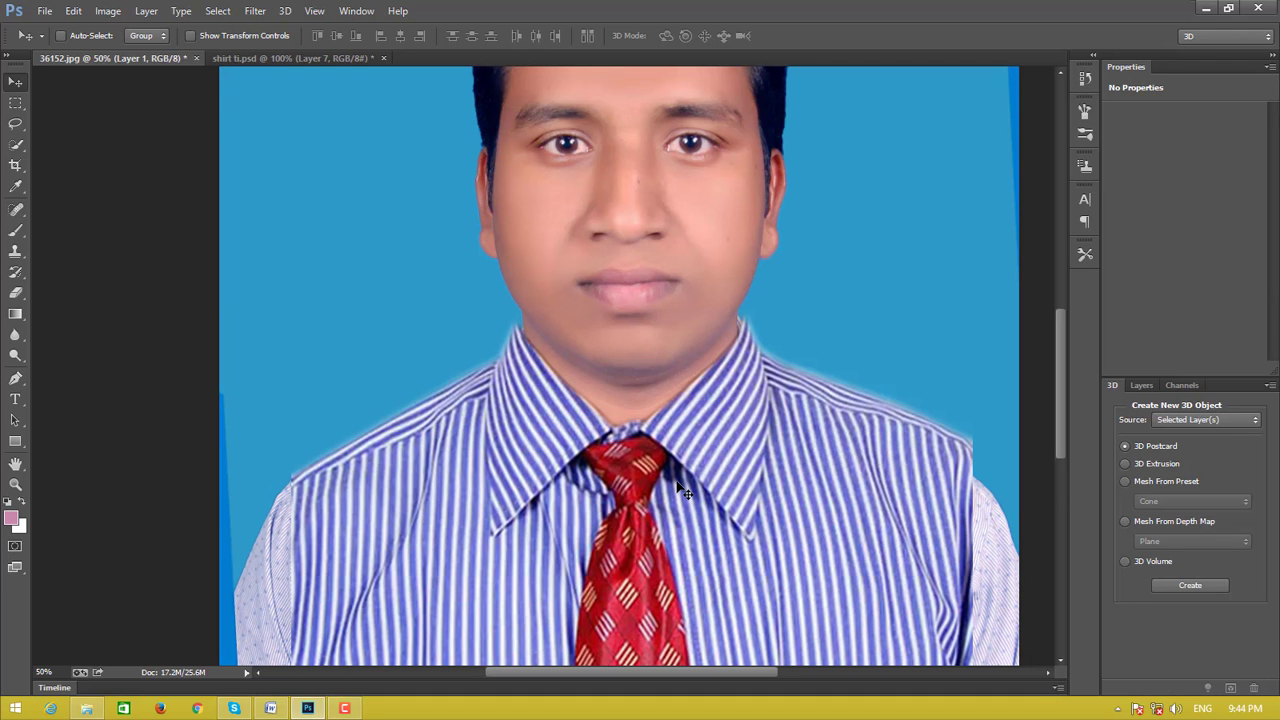
- Zoom to 100%, pick the Clone Stamp, and switch to the Essentials workspace
key("ctrl+plus")
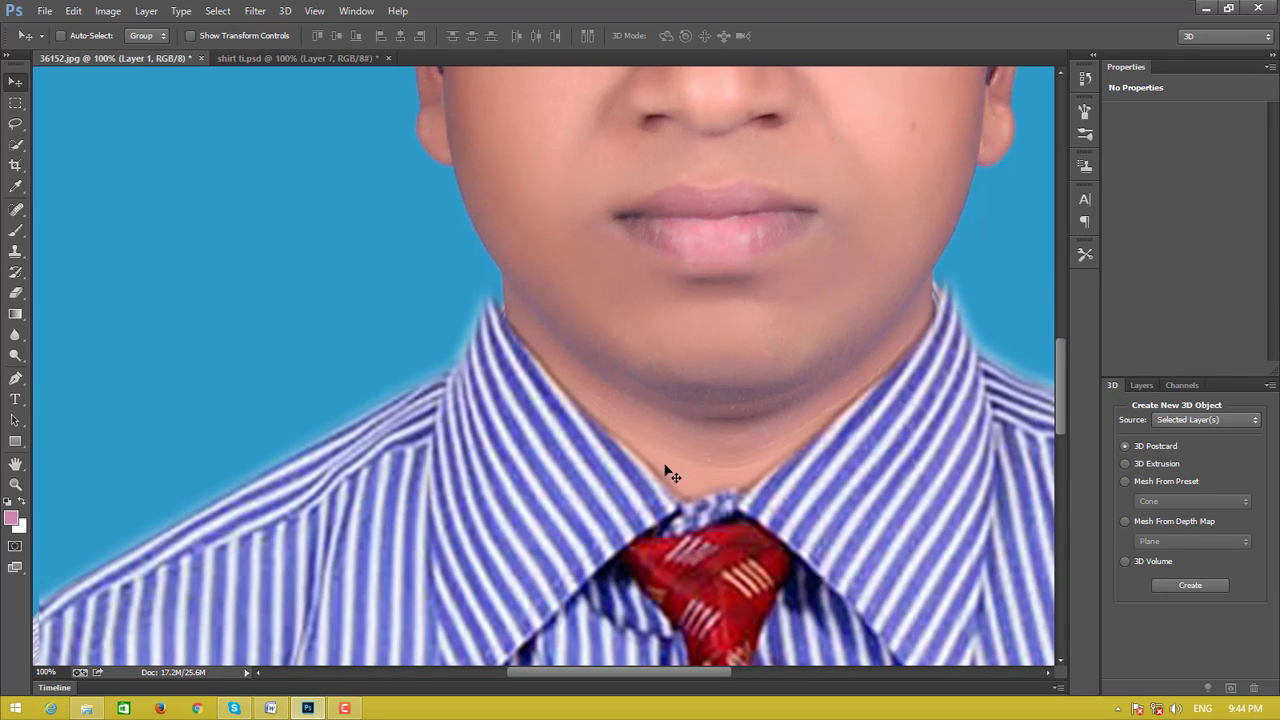
left_click(16, 252)
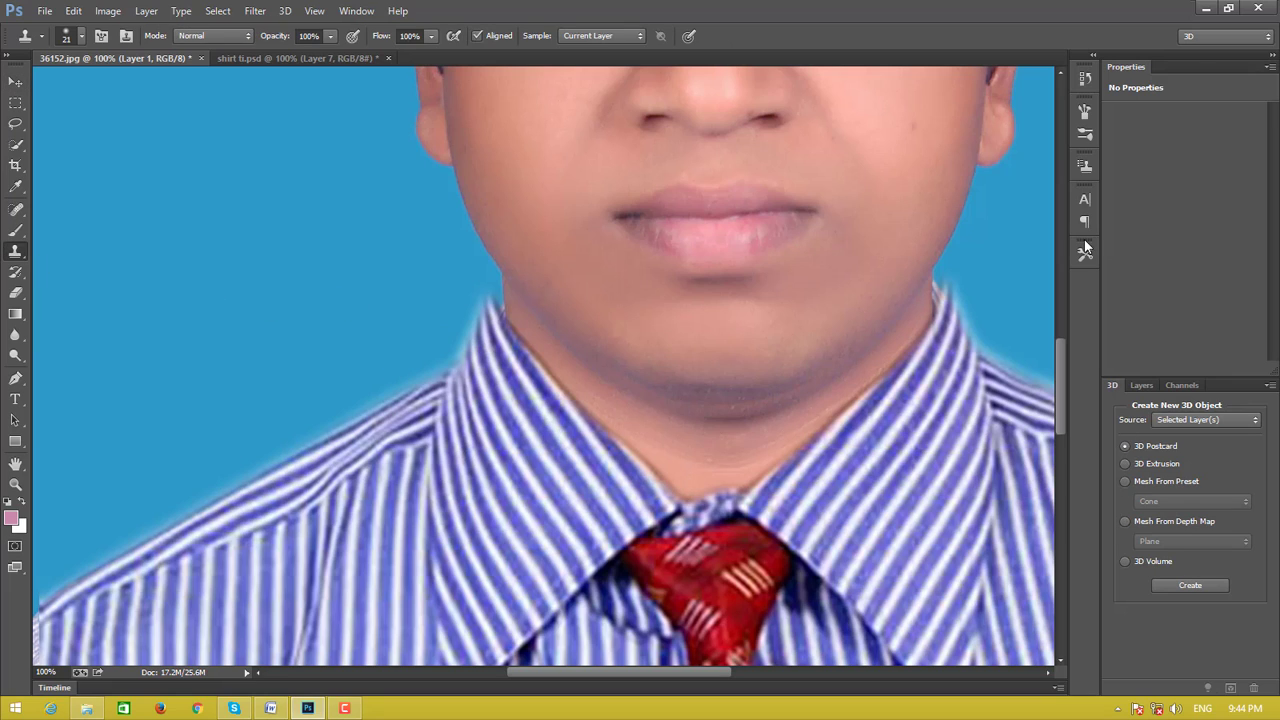
left_click(1217, 37)
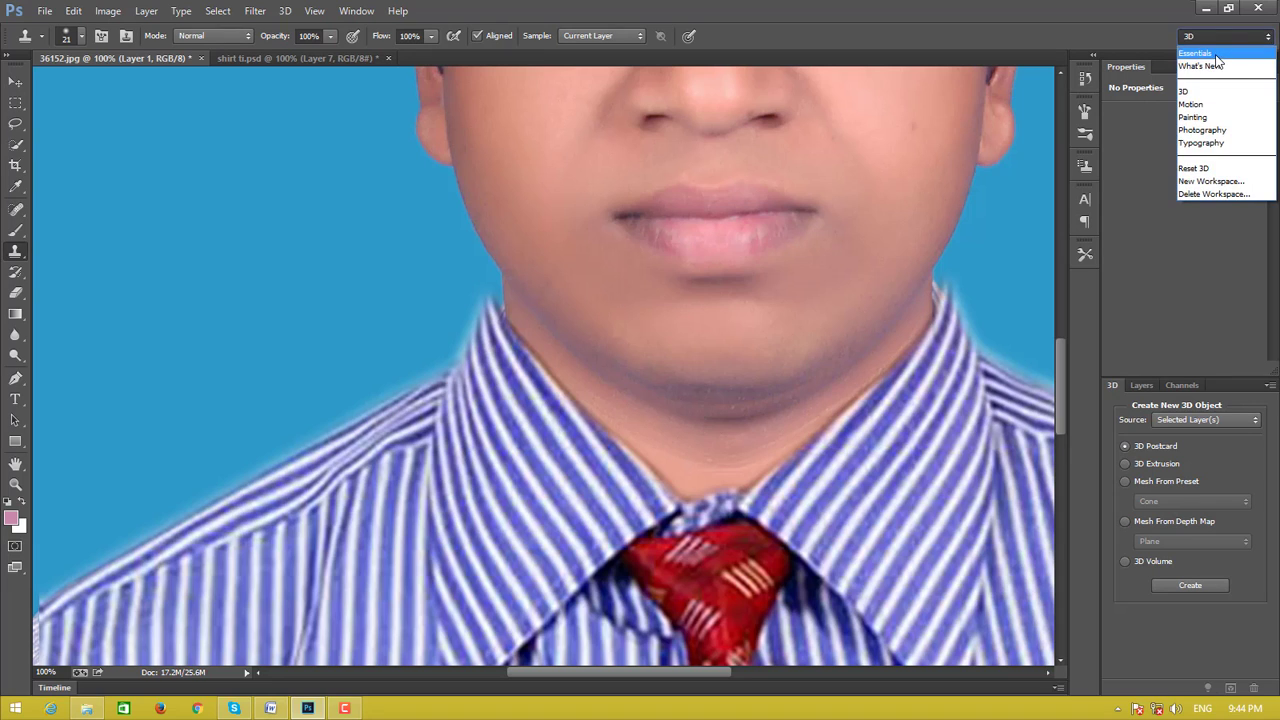
left_click(1214, 52)
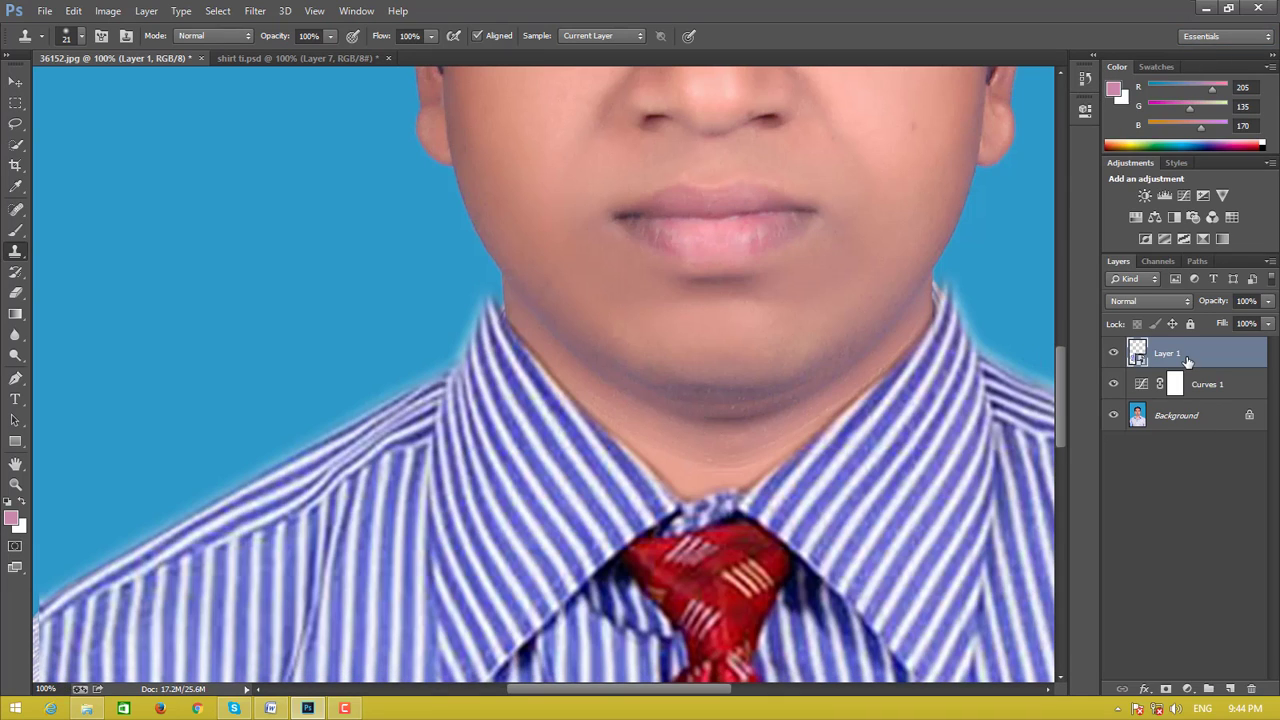
right_click(489, 361)
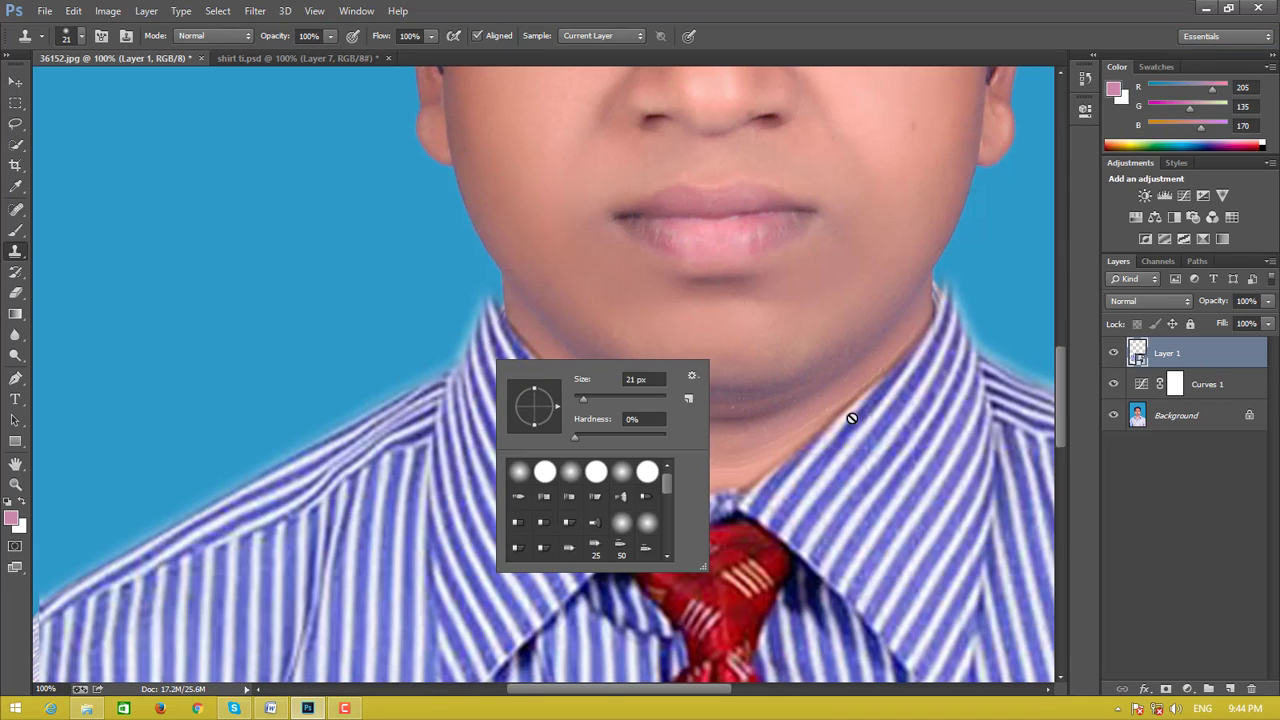
left_click(1210, 361)
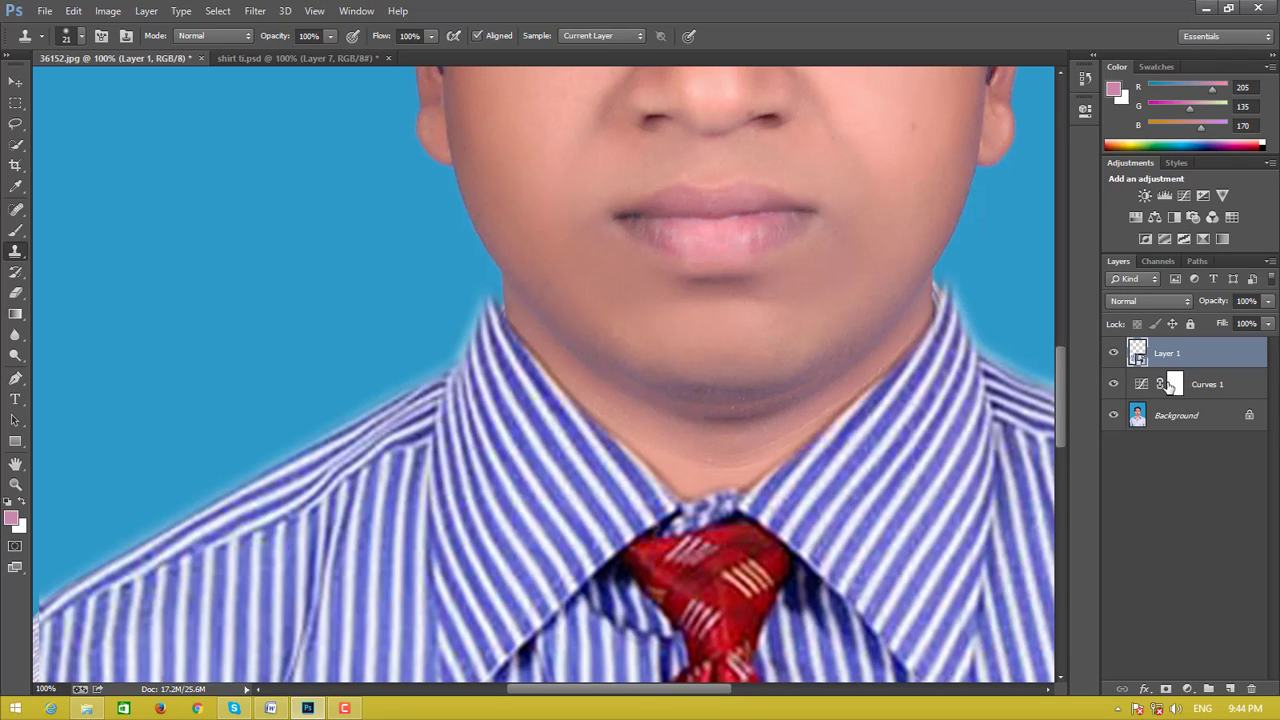
- Toggle Layer 1 off and on to compare the new shirt with the original
left_click(1111, 356)
left_click(1112, 355)
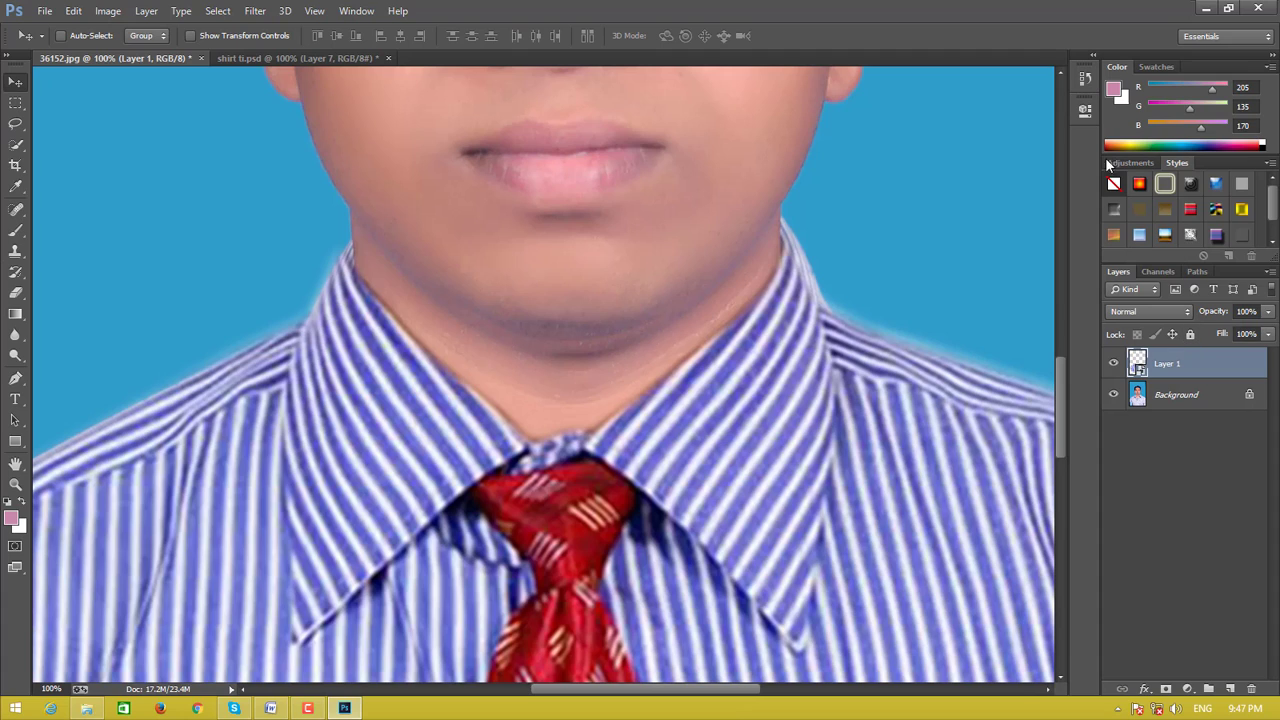
right_click(343, 352)
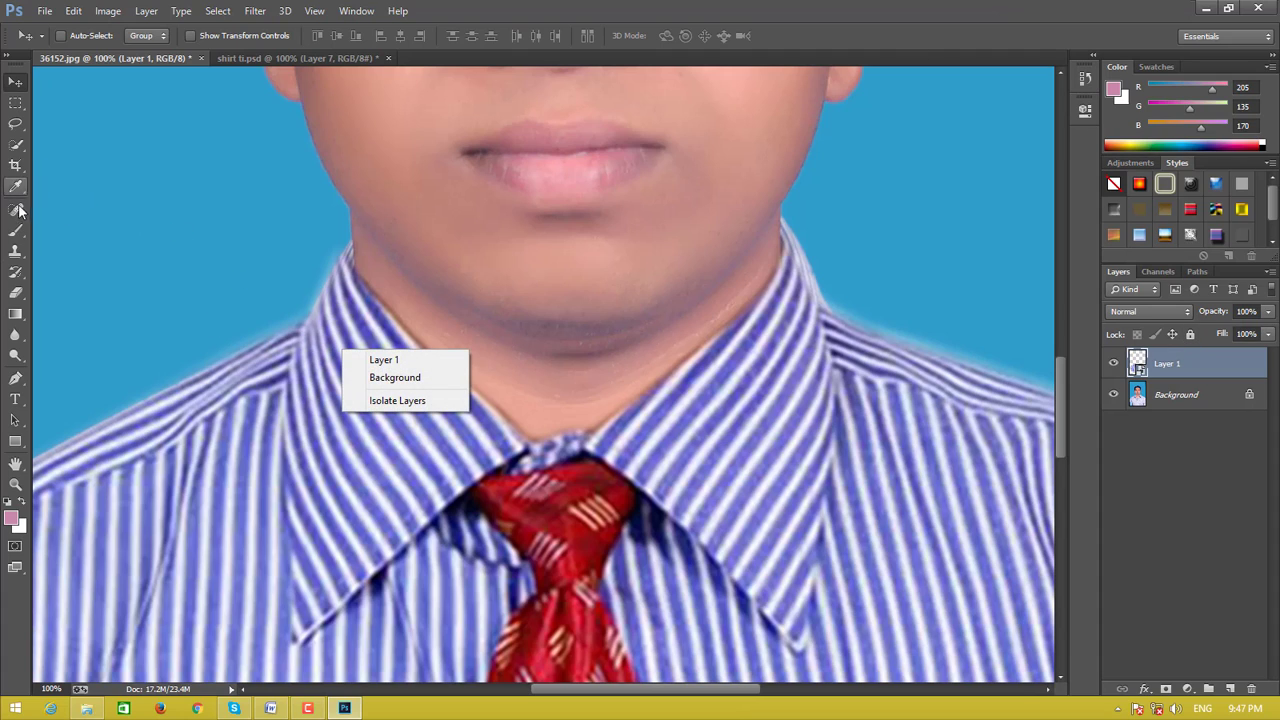
left_click(14, 256)
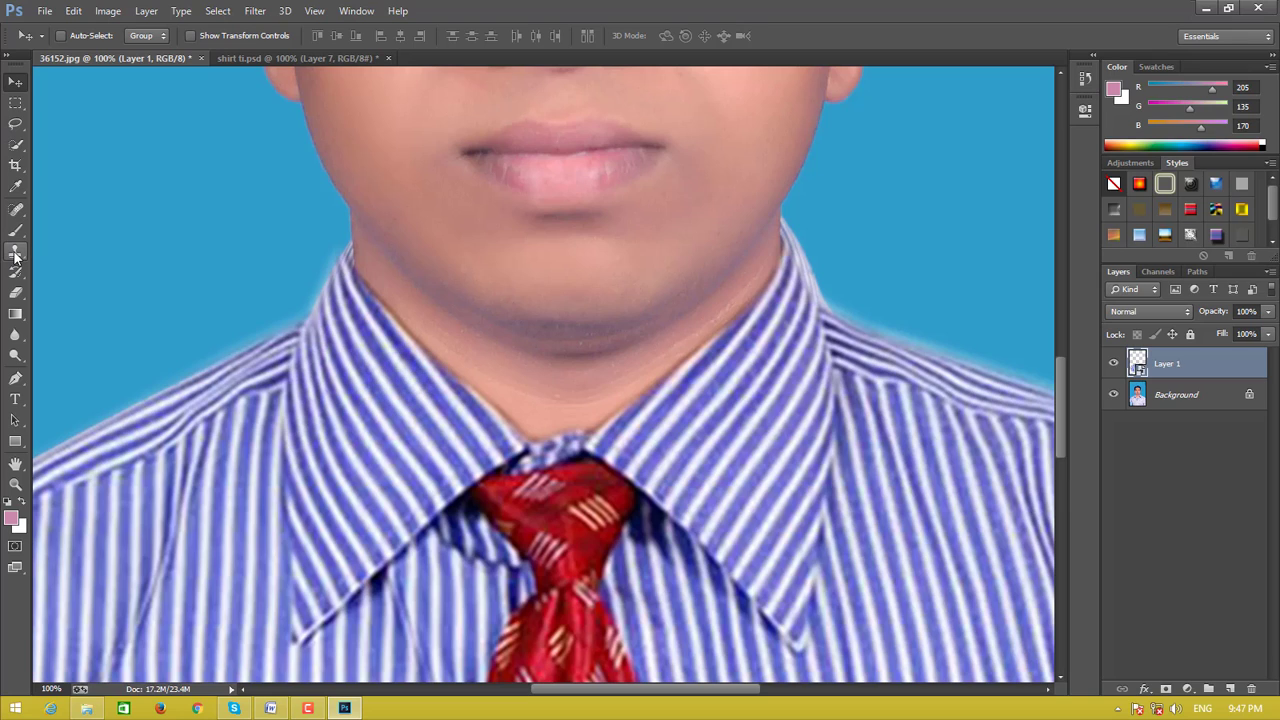
left_click(16, 256)
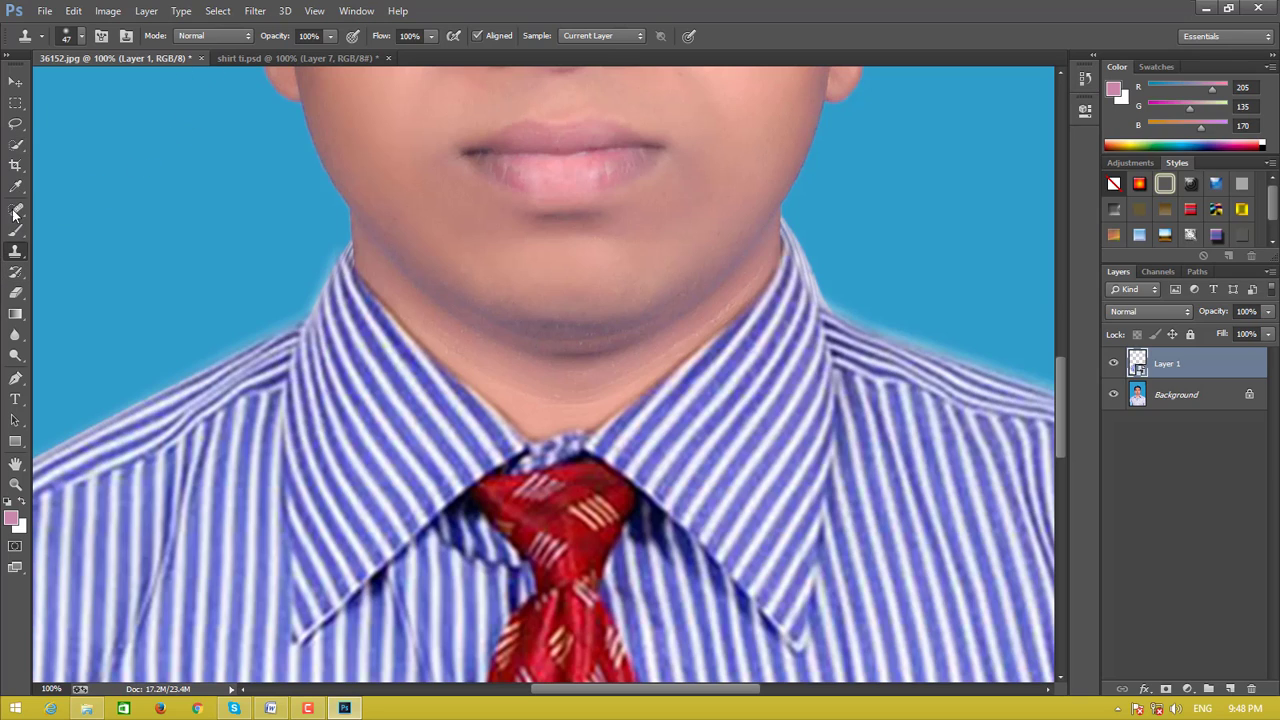
- Set the Spot Healing Brush to 54 px and rasterize the shirt smart object
left_click(16, 209)
right_click(352, 316)
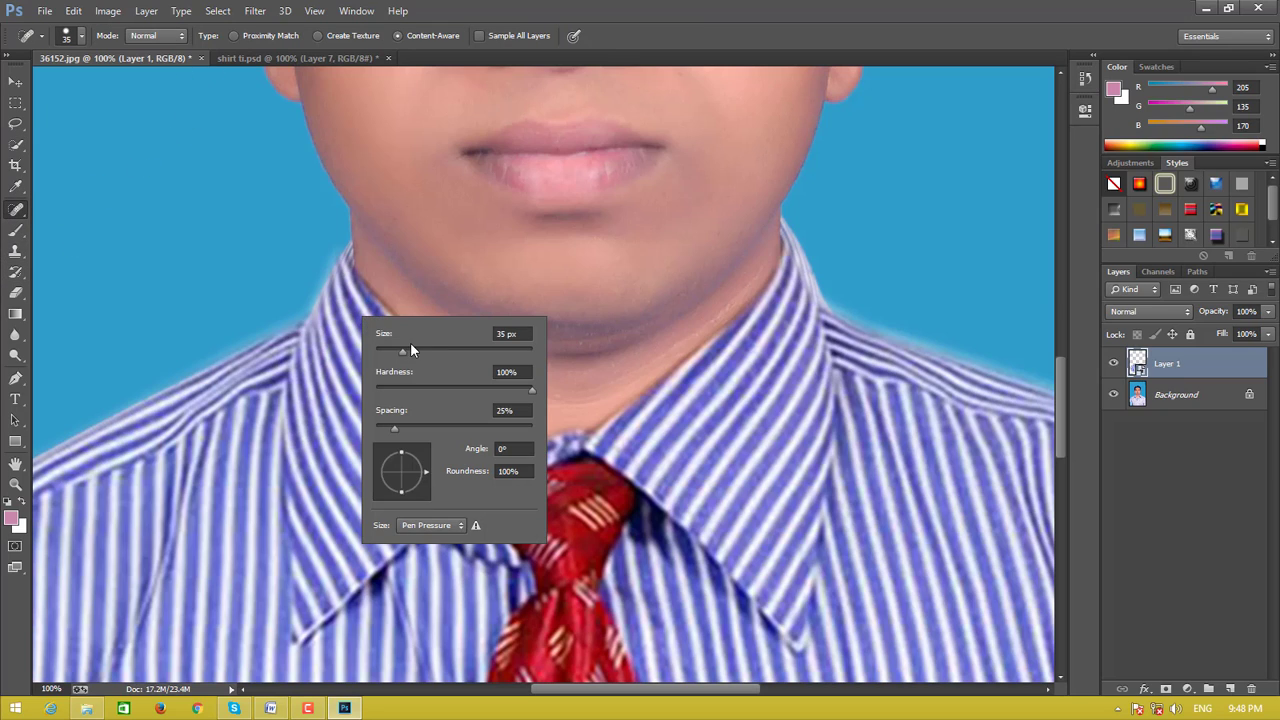
left_click_drag(410, 350, 417, 350)
left_click(336, 305)
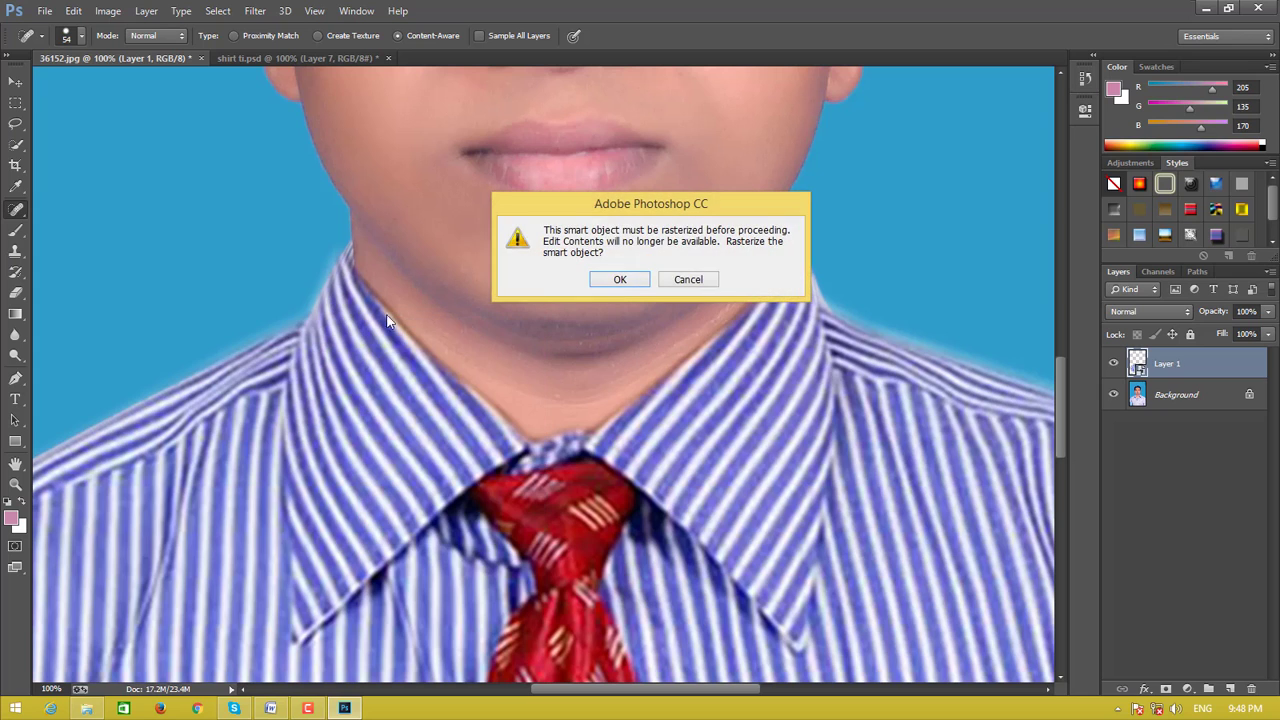
left_click(636, 279)
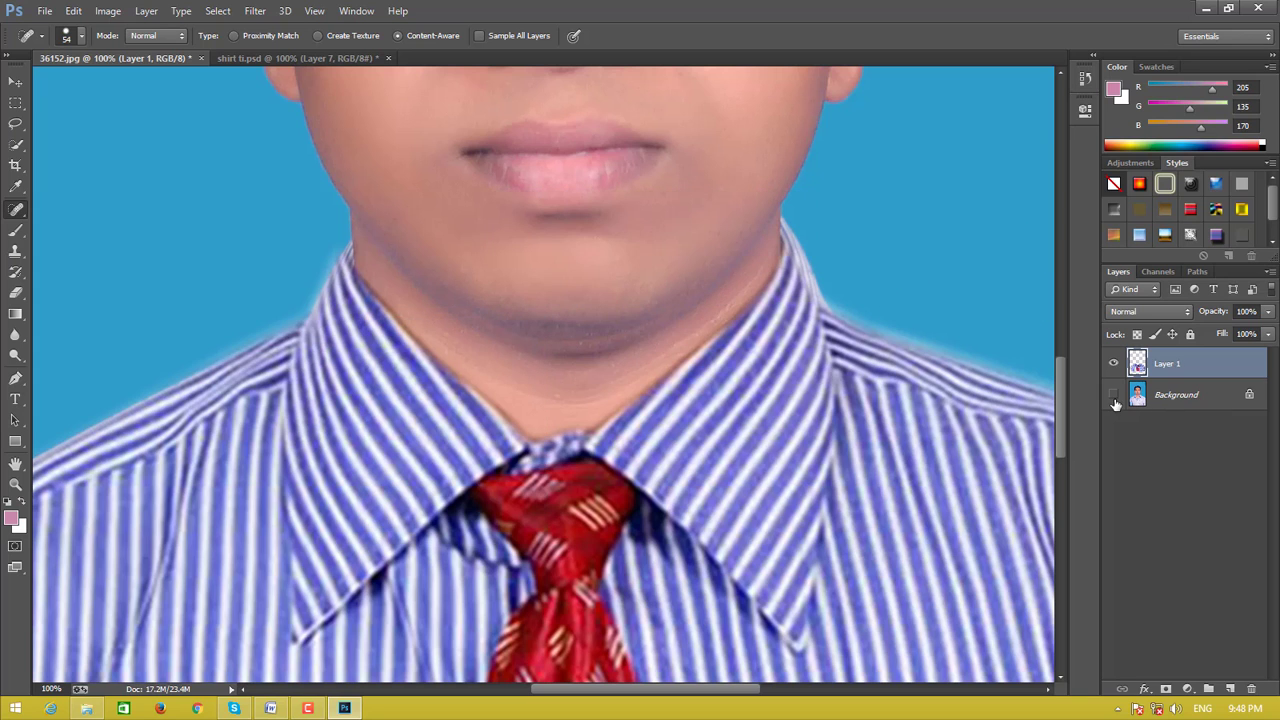
- Check the layers by toggling visibility, then merge the shirt down with Ctrl+E
left_click(1114, 396)
left_click(1114, 366)
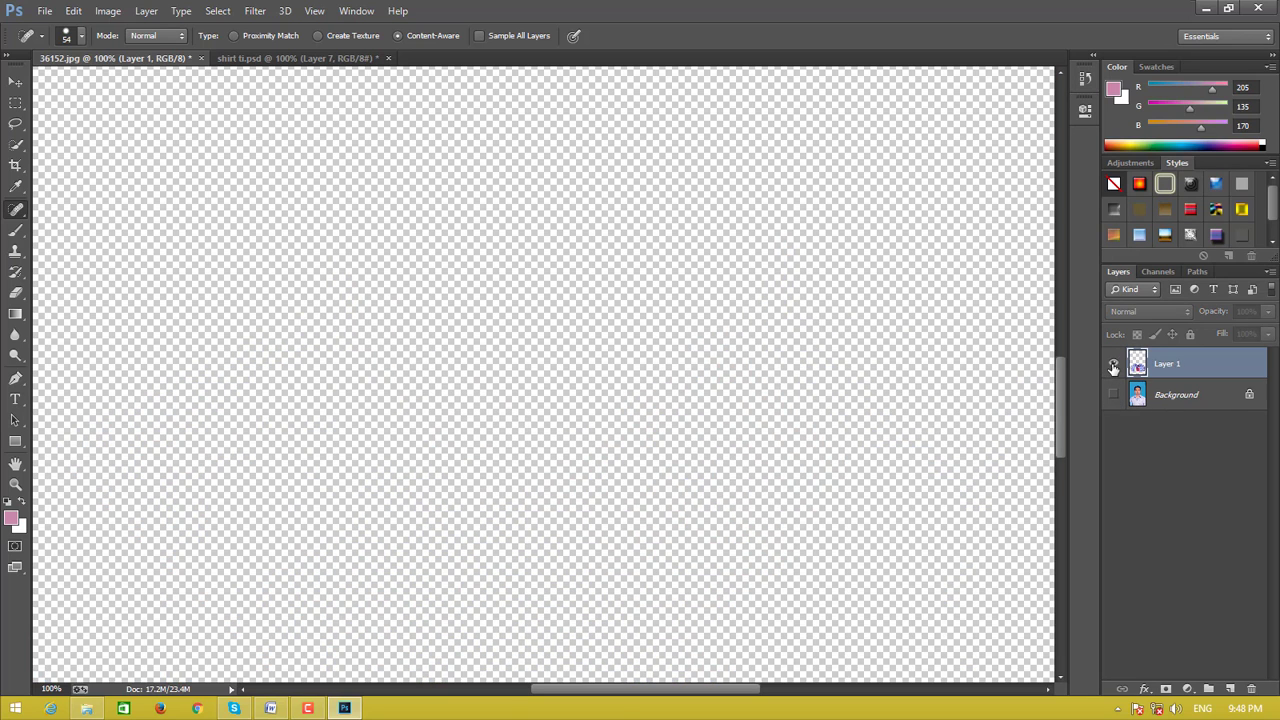
left_click(1114, 366)
left_click(1114, 395)
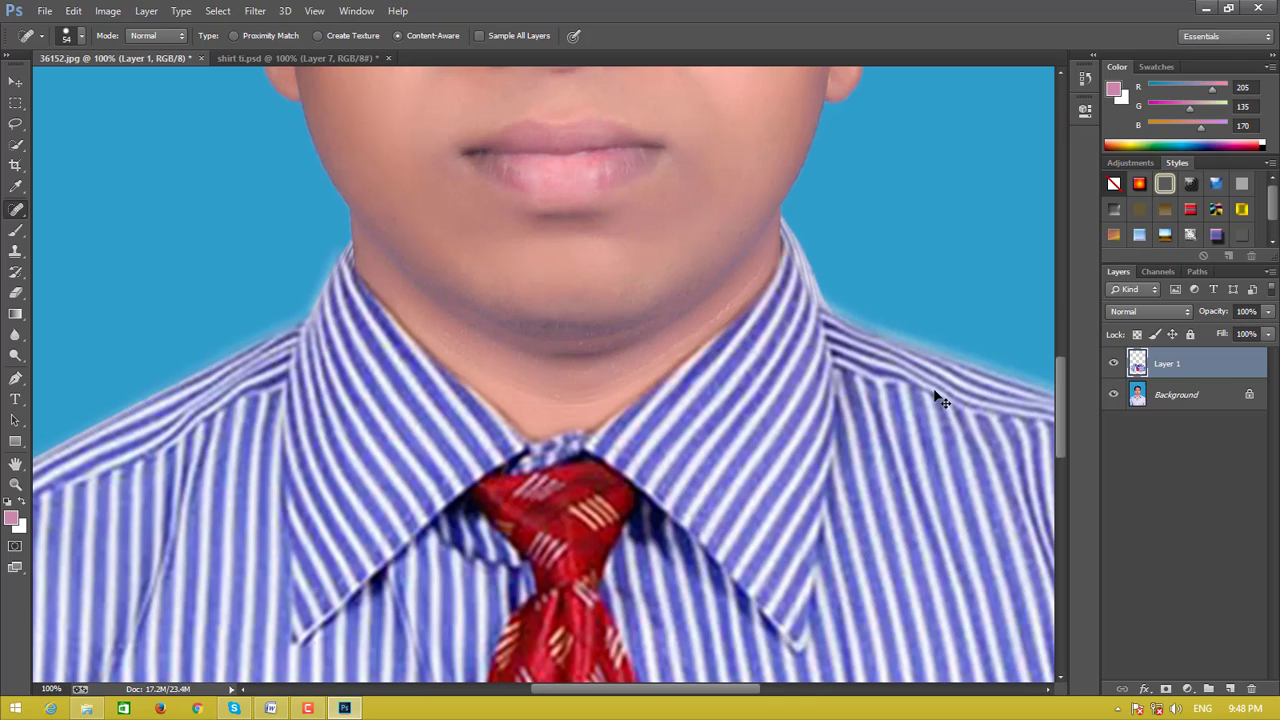
key("ctrl+e")
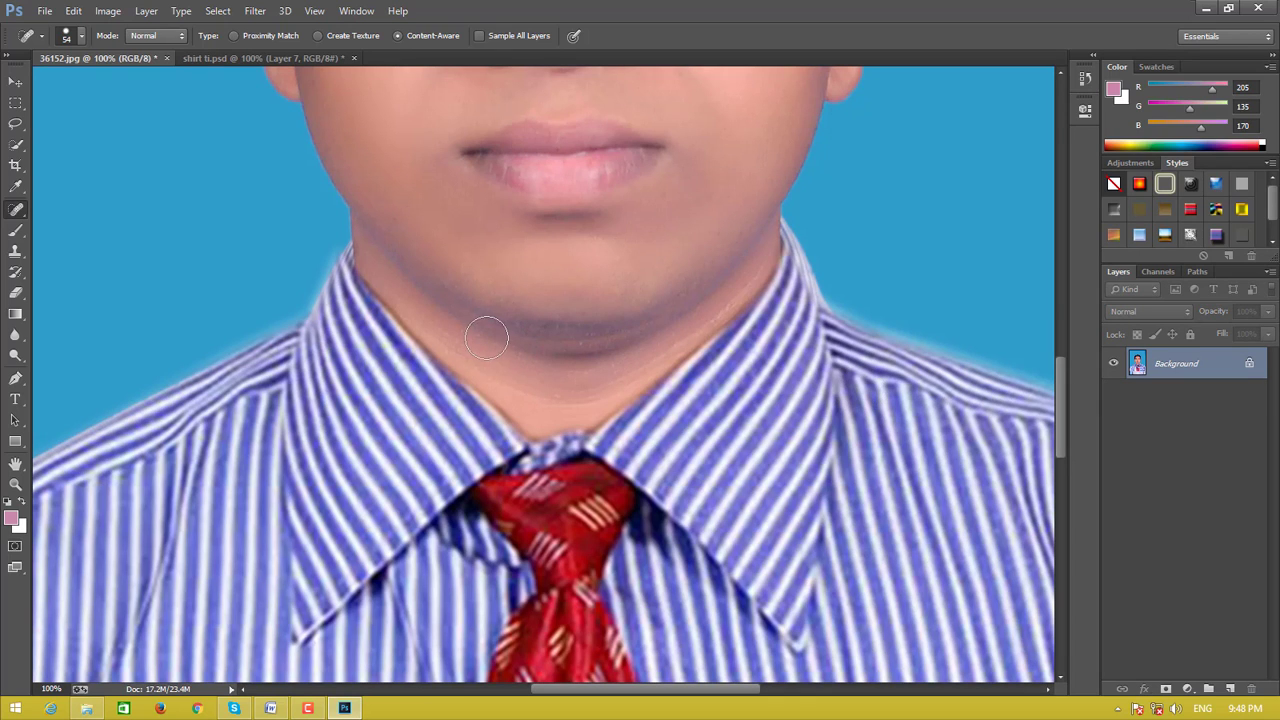
- Heal the left collar edge into the blue backdrop with a 41 px brush
right_click(336, 290)
left_click_drag(397, 330, 392, 330)
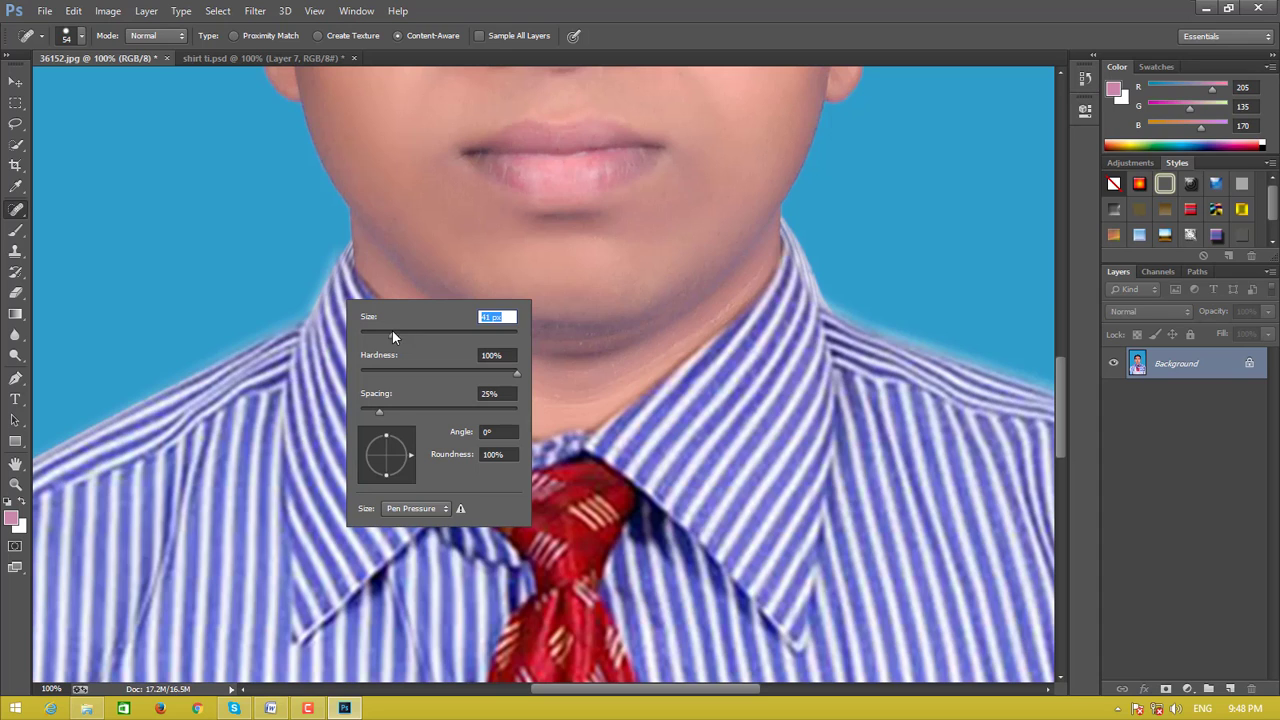
left_click(336, 289)
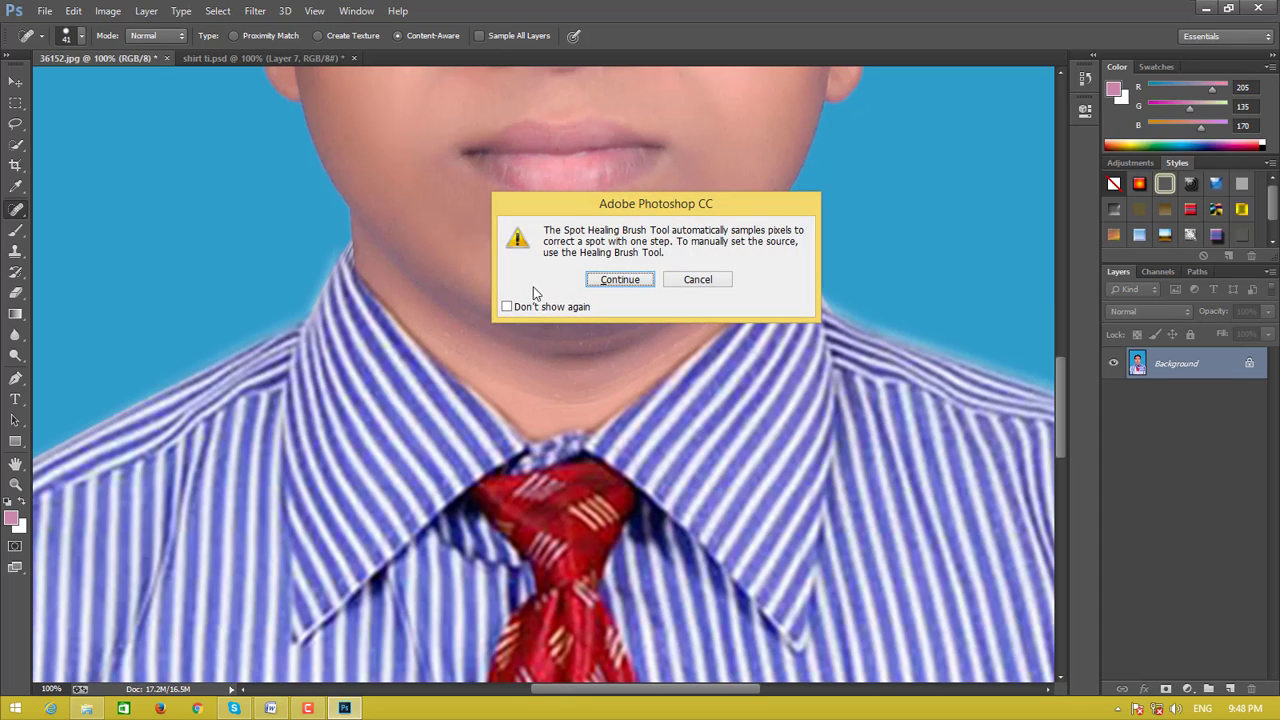
left_click(598, 281)
left_click_drag(343, 280, 343, 262)
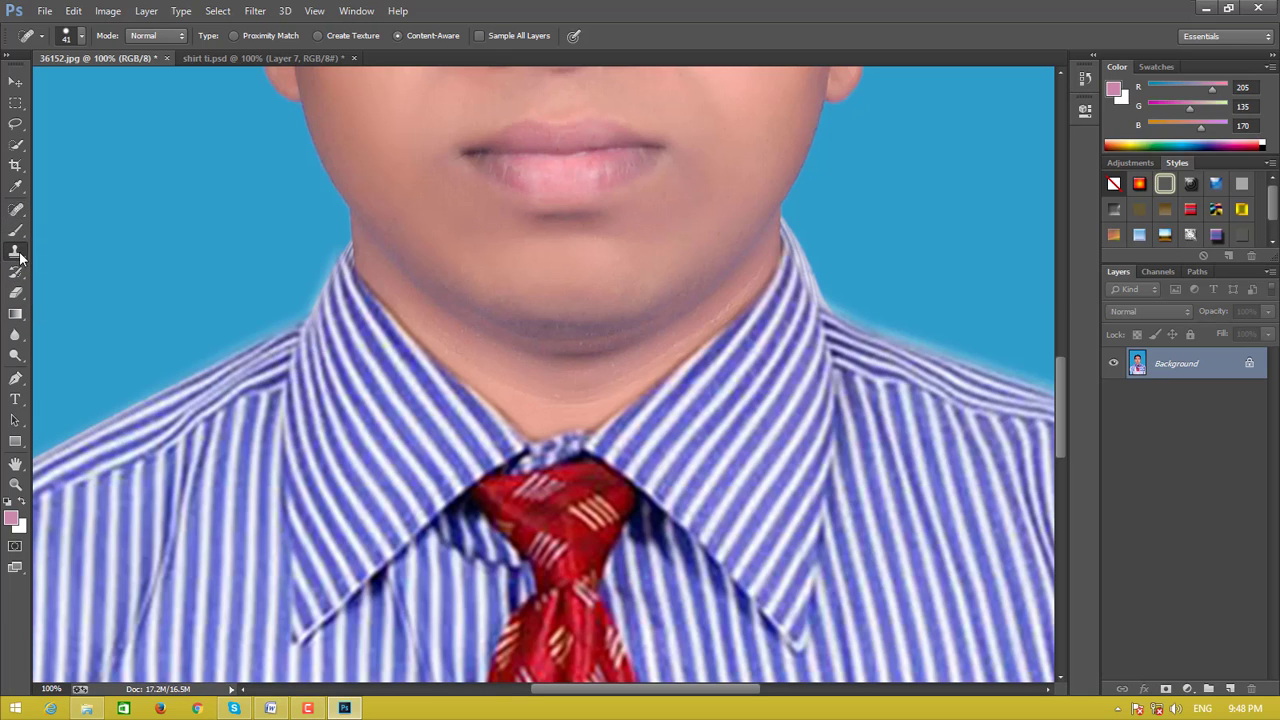
- Clone-stamp over the left and right collar joins where they meet the neck
left_click(15, 251)
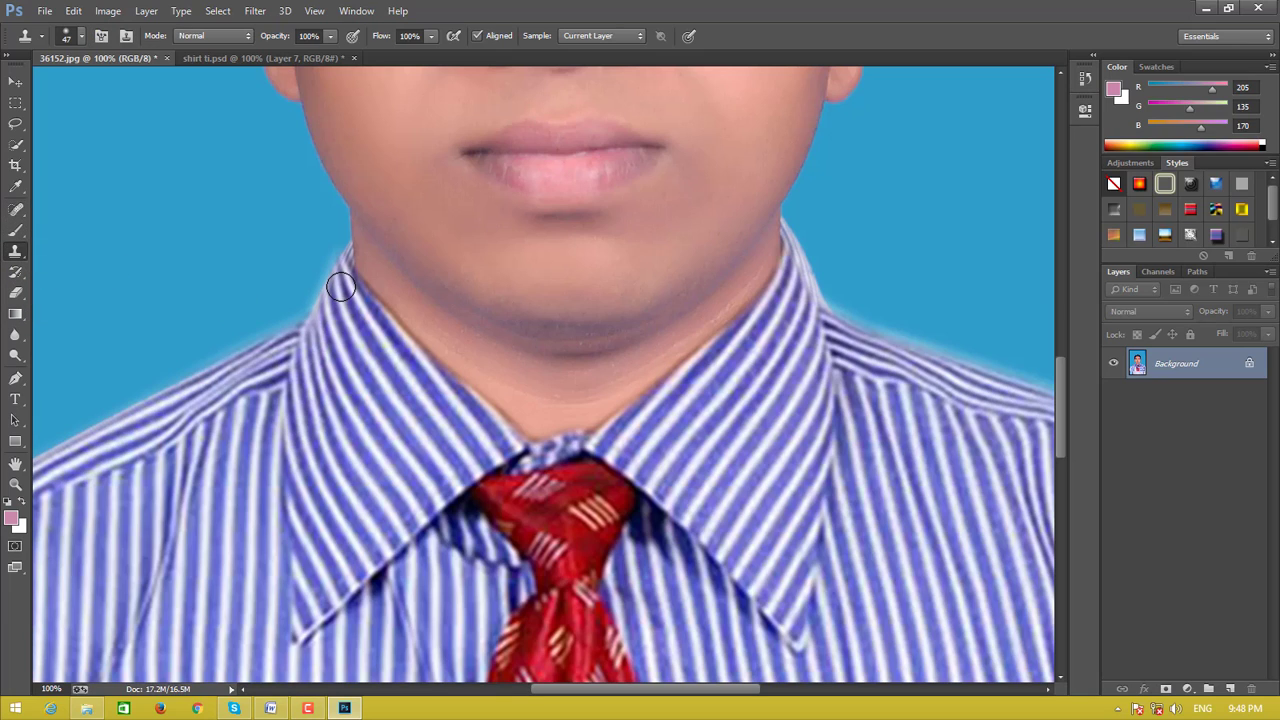
left_click(340, 287, "alt")
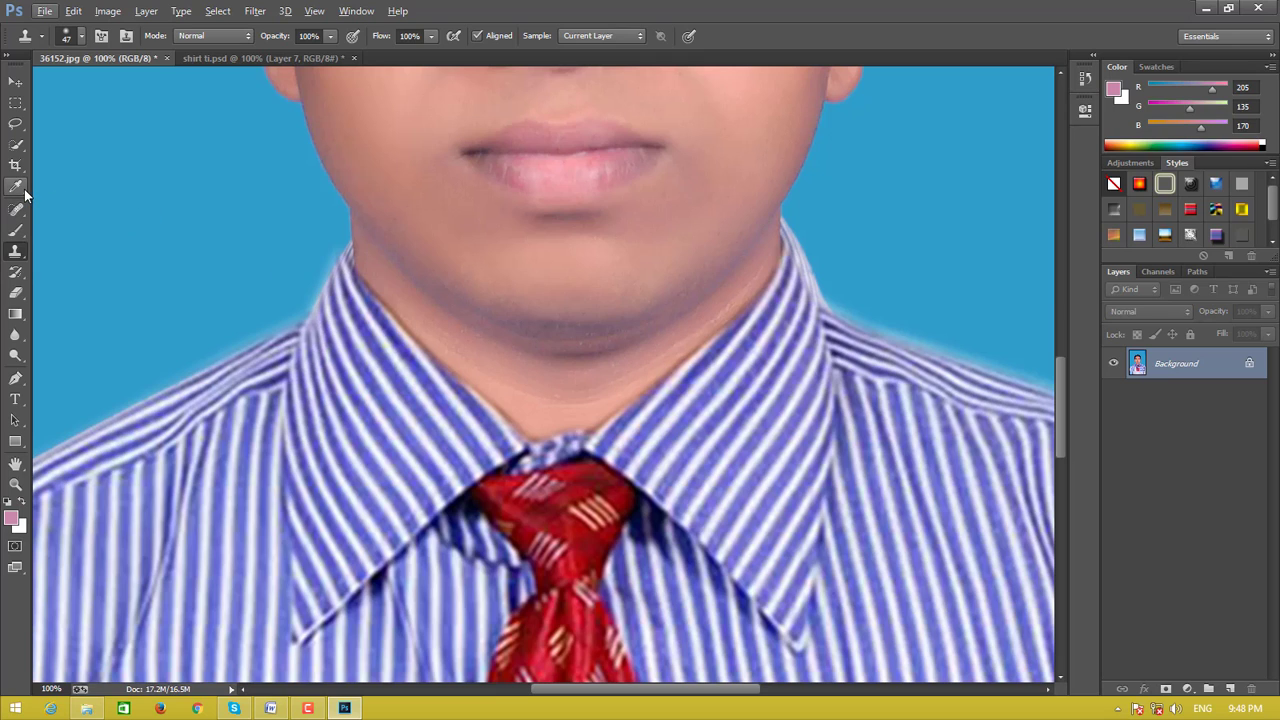
left_click(340, 265)
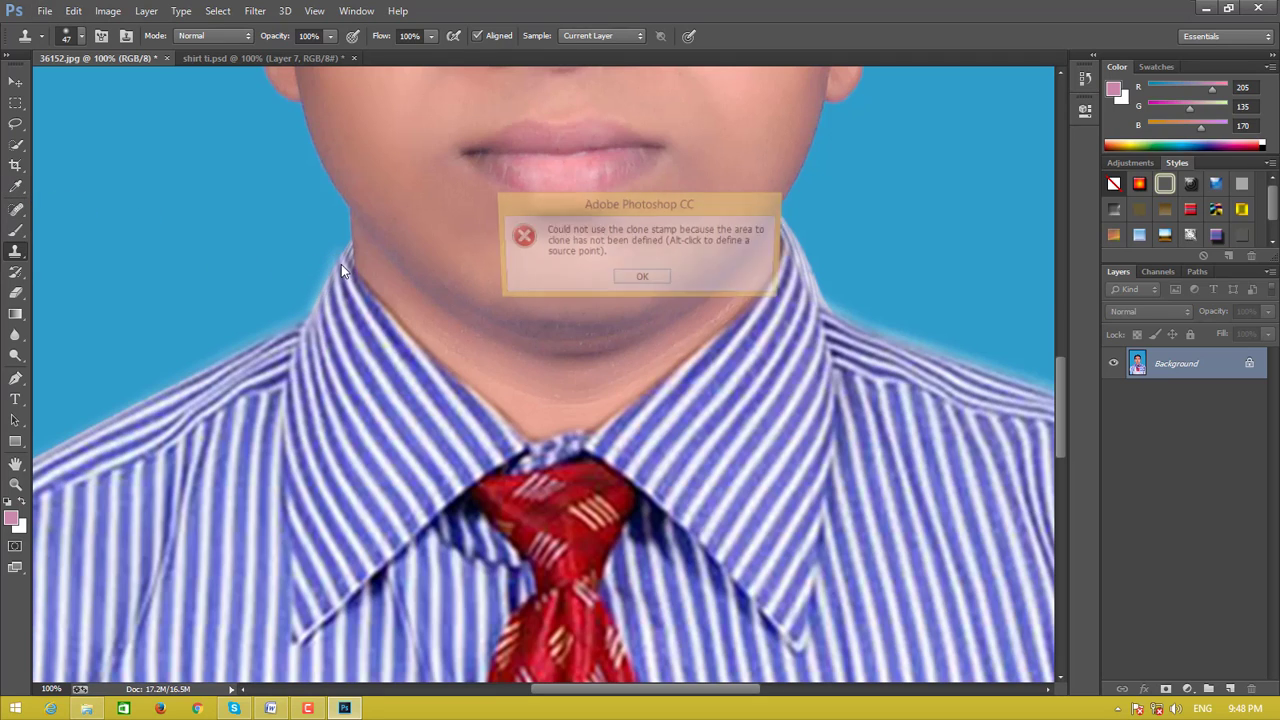
left_click(643, 280)
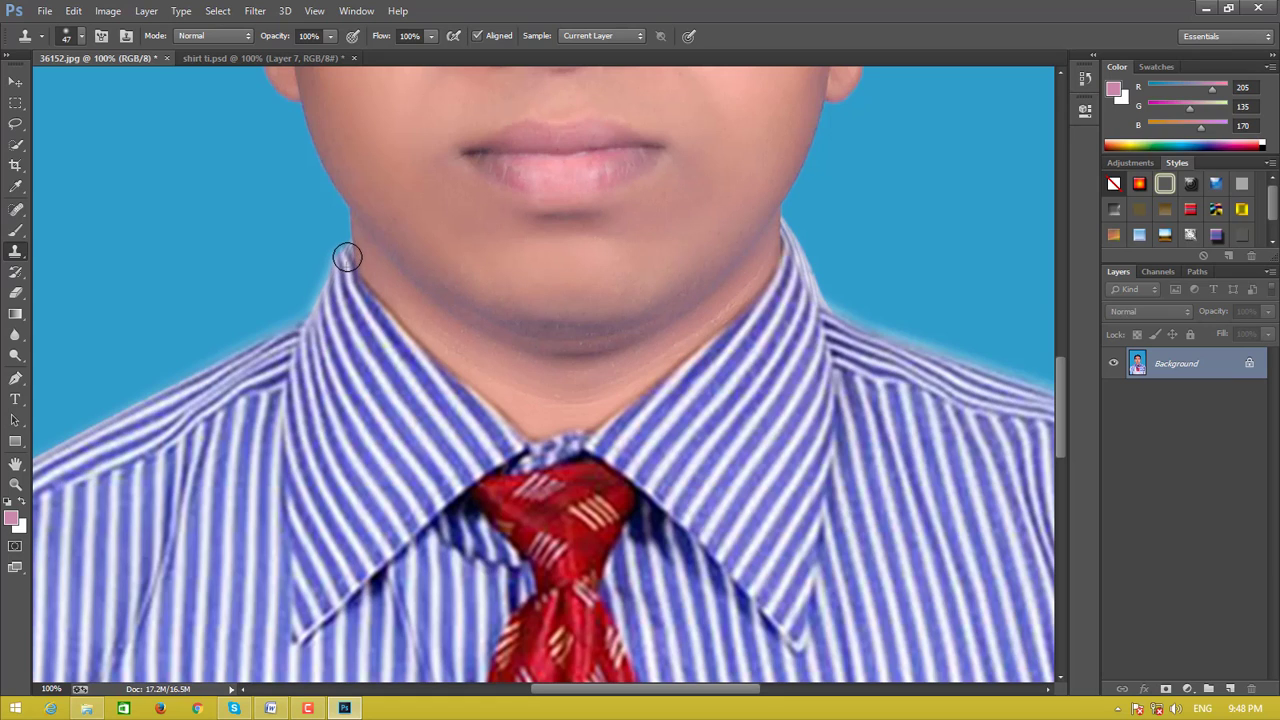
left_click_drag(344, 260, 350, 240)
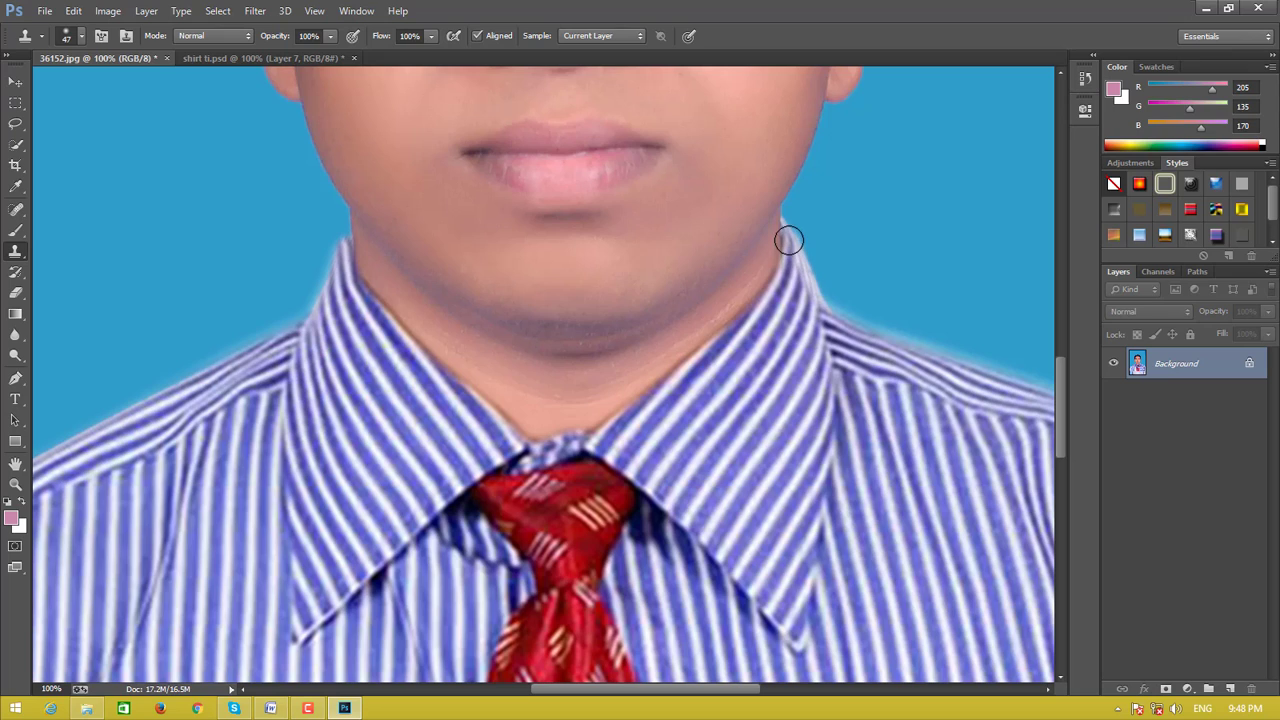
mouse_move(788, 236)
left_mouse_down()
mouse_move(797, 272)
mouse_move(777, 220)
left_mouse_up()
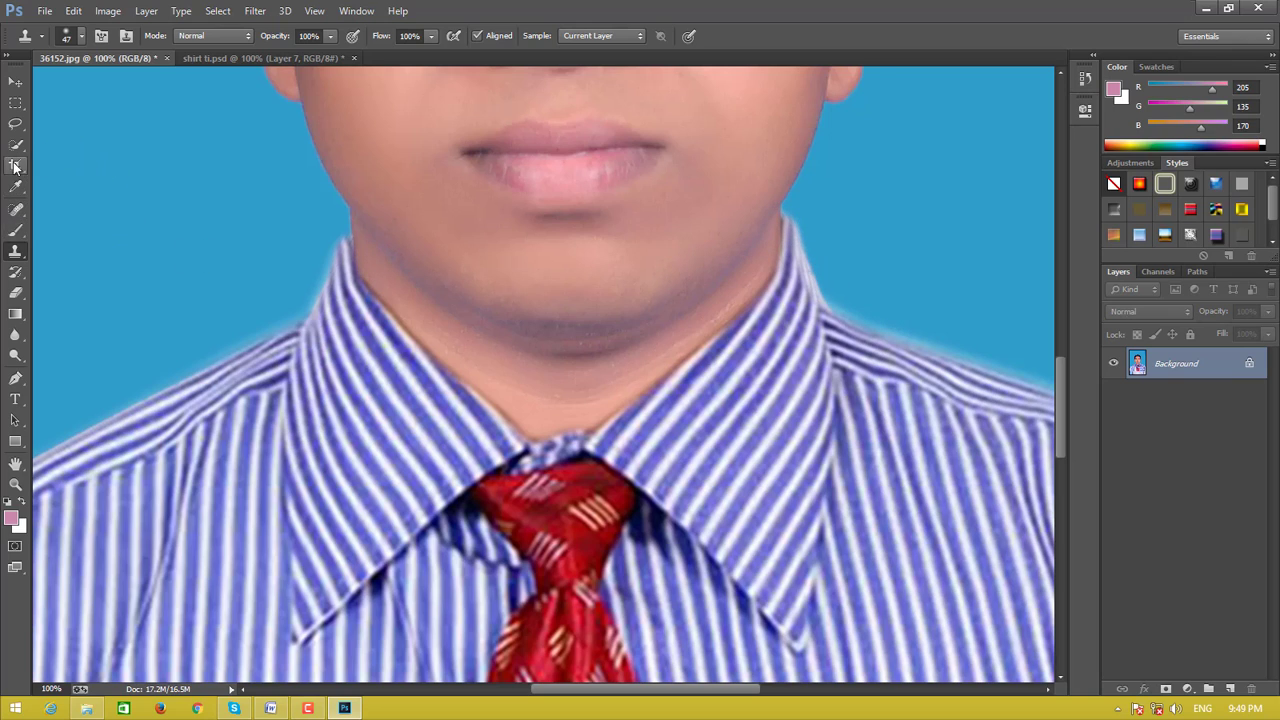
- Content-aware fill the blue backdrop left of the neck using a Polygonal Lasso selection
left_click(18, 122)
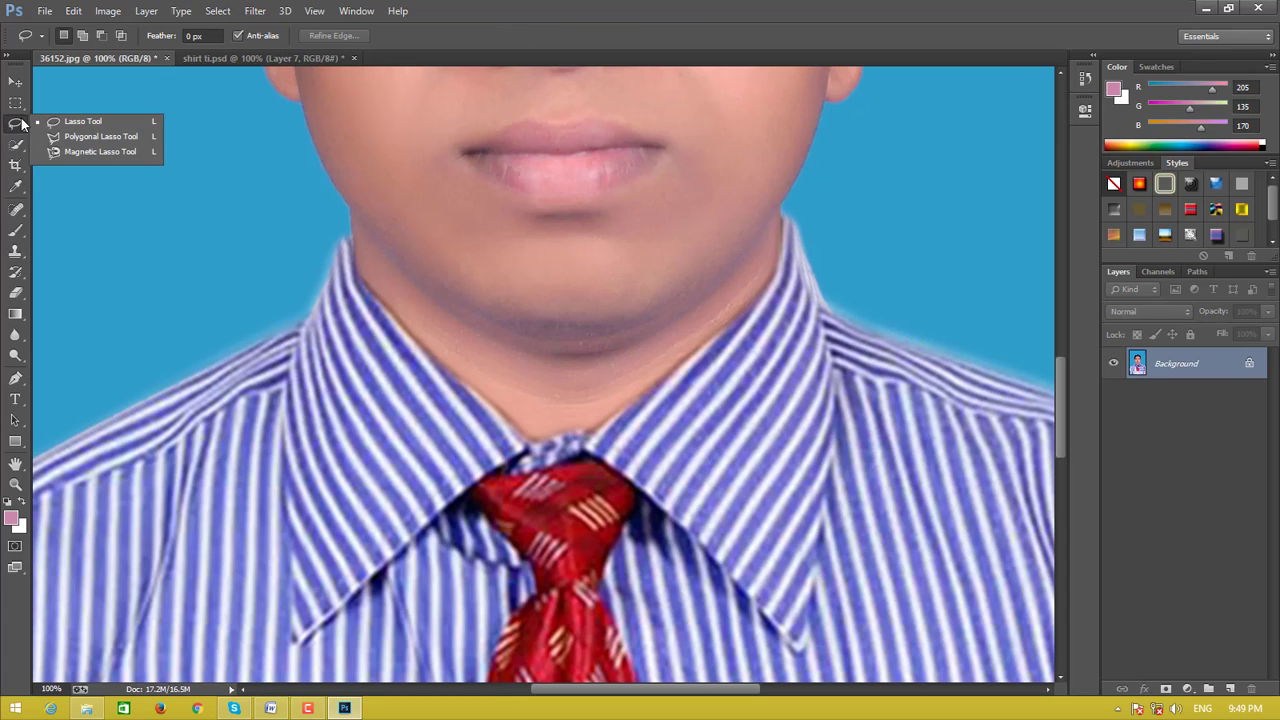
left_click(80, 118)
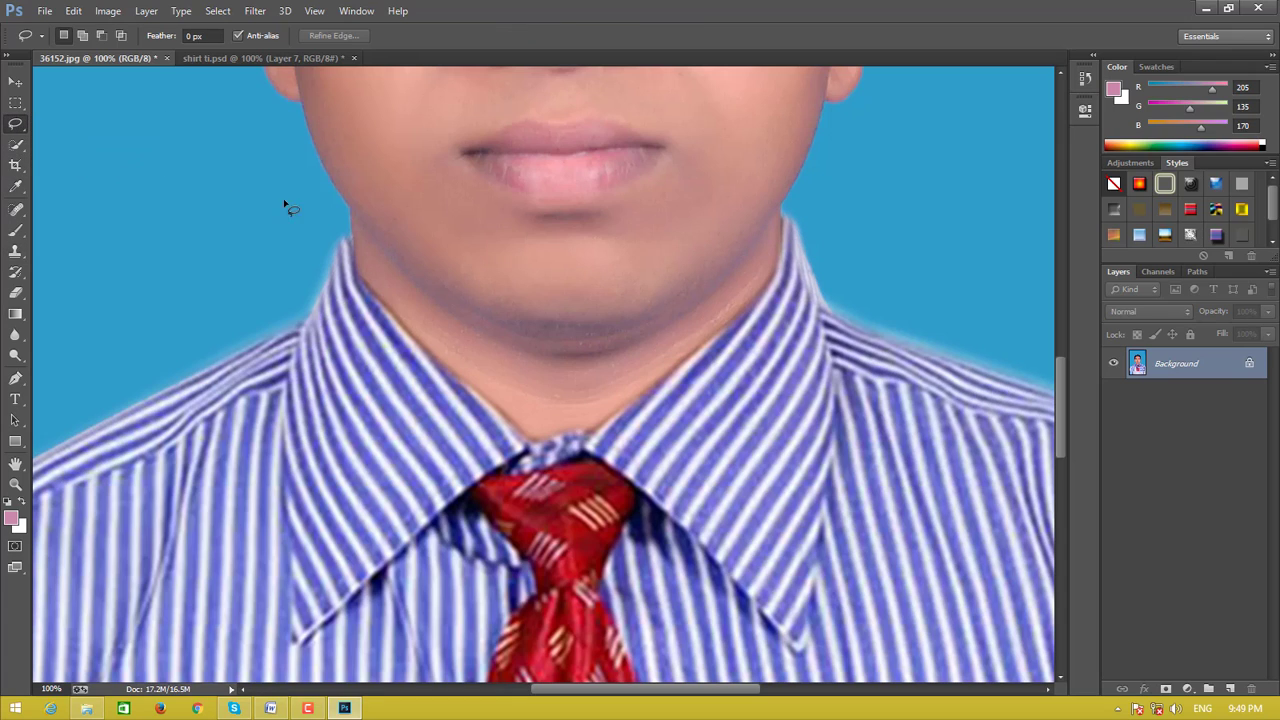
right_click(20, 128)
left_click(92, 137)
left_click(316, 292)
left_click(230, 293)
key("Return")
key("i")
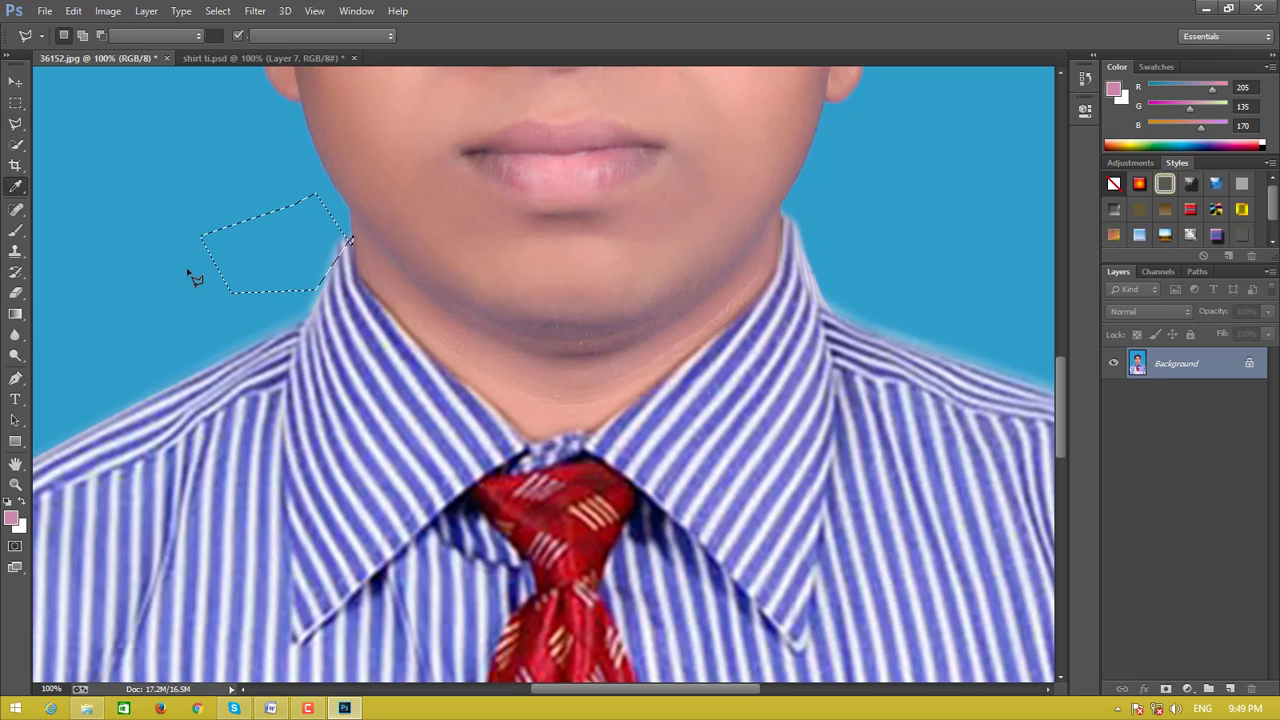
left_click(728, 200)
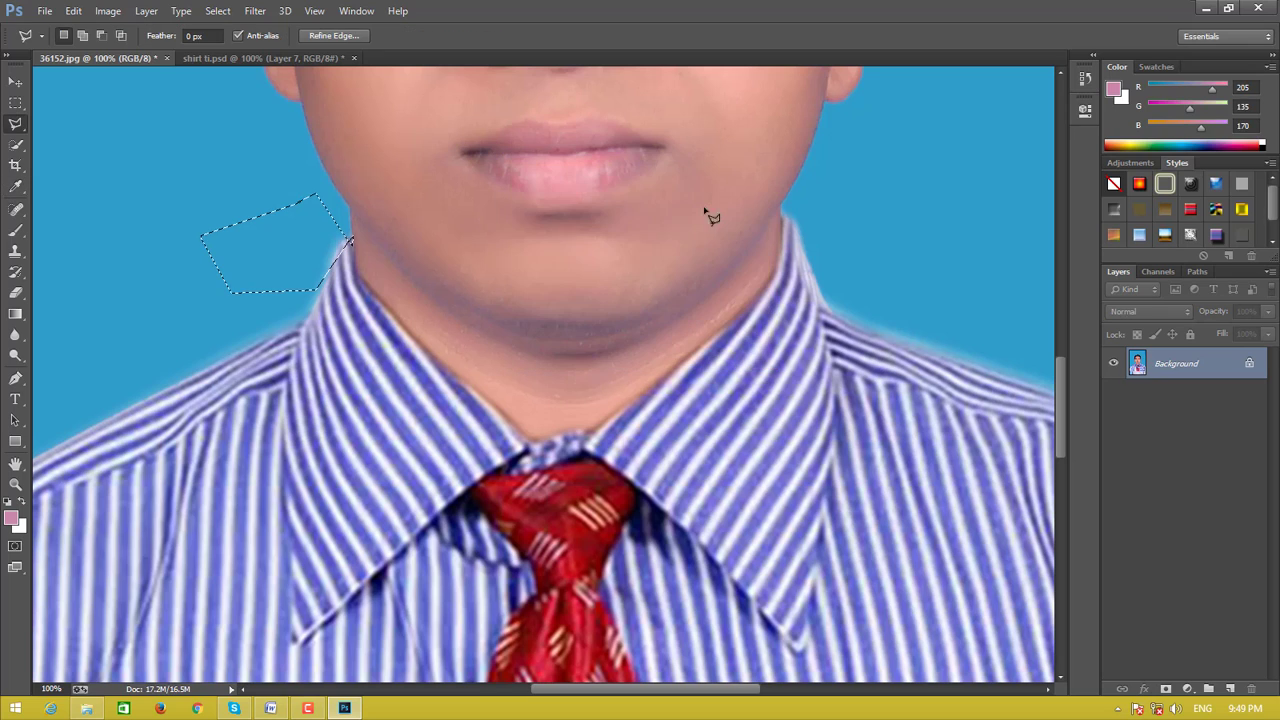
- Outline the backdrop beside the left collar with the Magnetic Lasso and open Fill
right_click(22, 125)
left_click(100, 151)
left_click(219, 173)
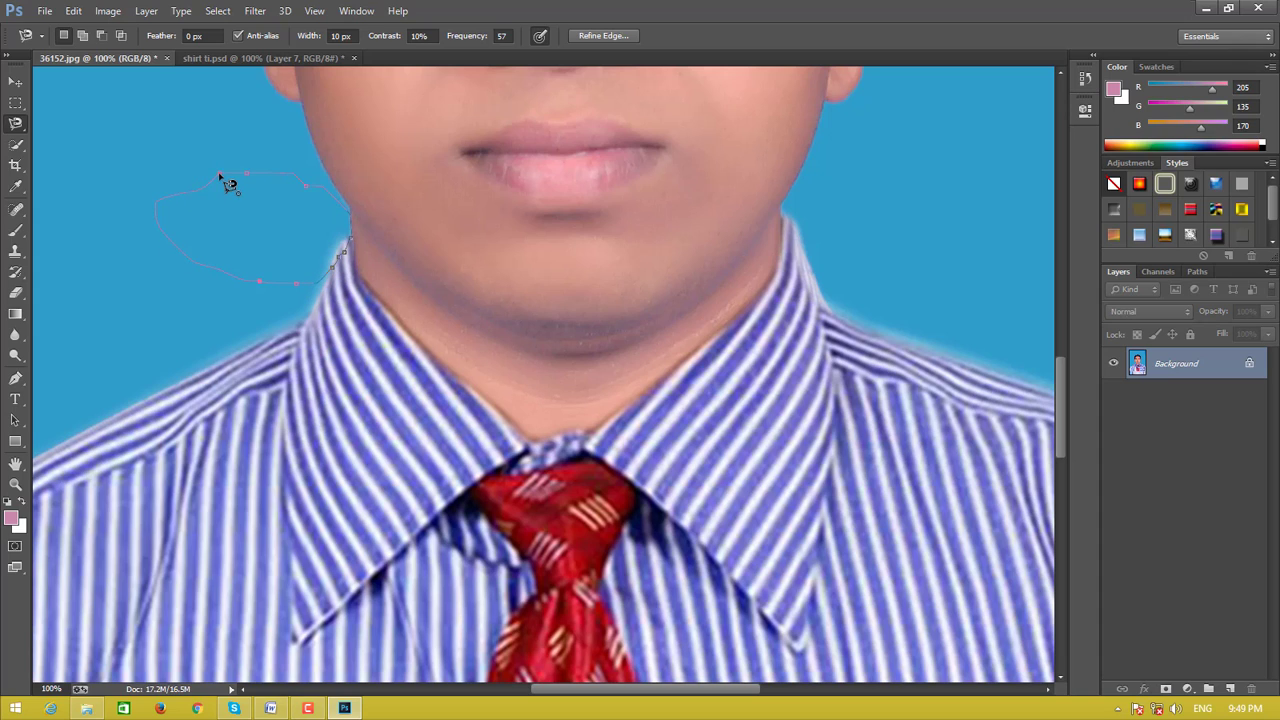
key("shift+F5")
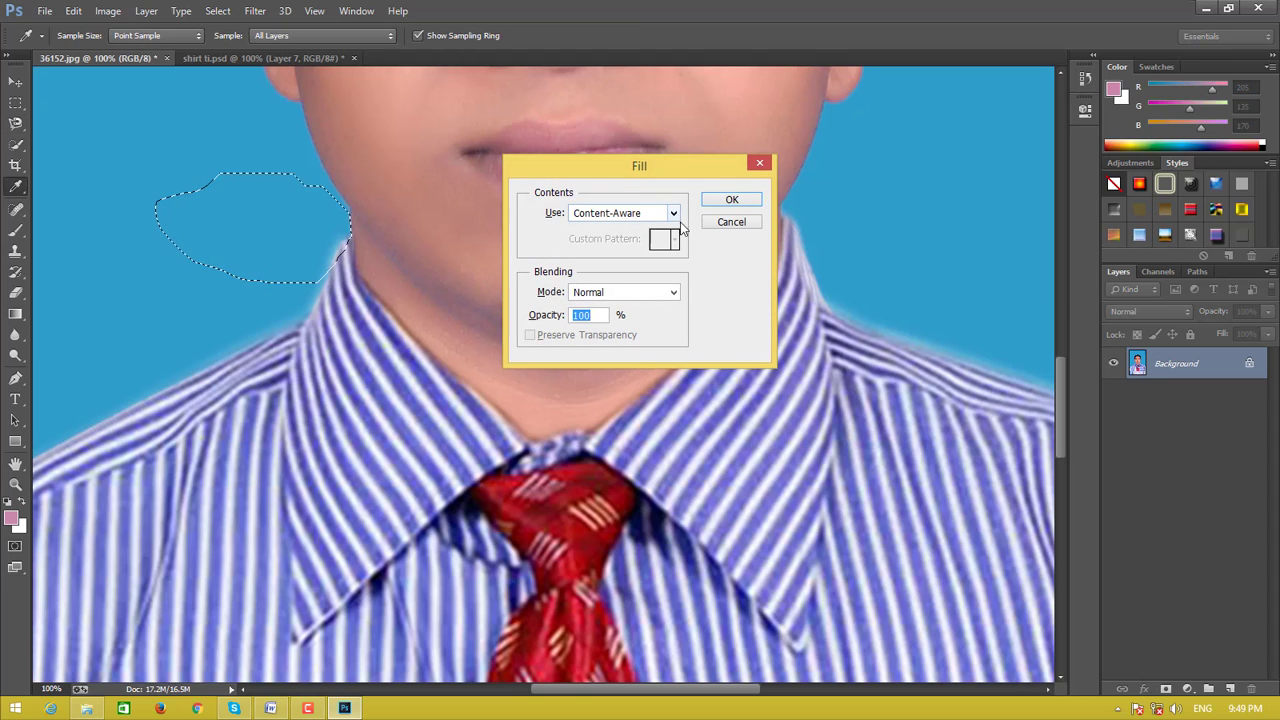
- Apply the content-aware fill to the area beside the left collar
left_click(729, 200)
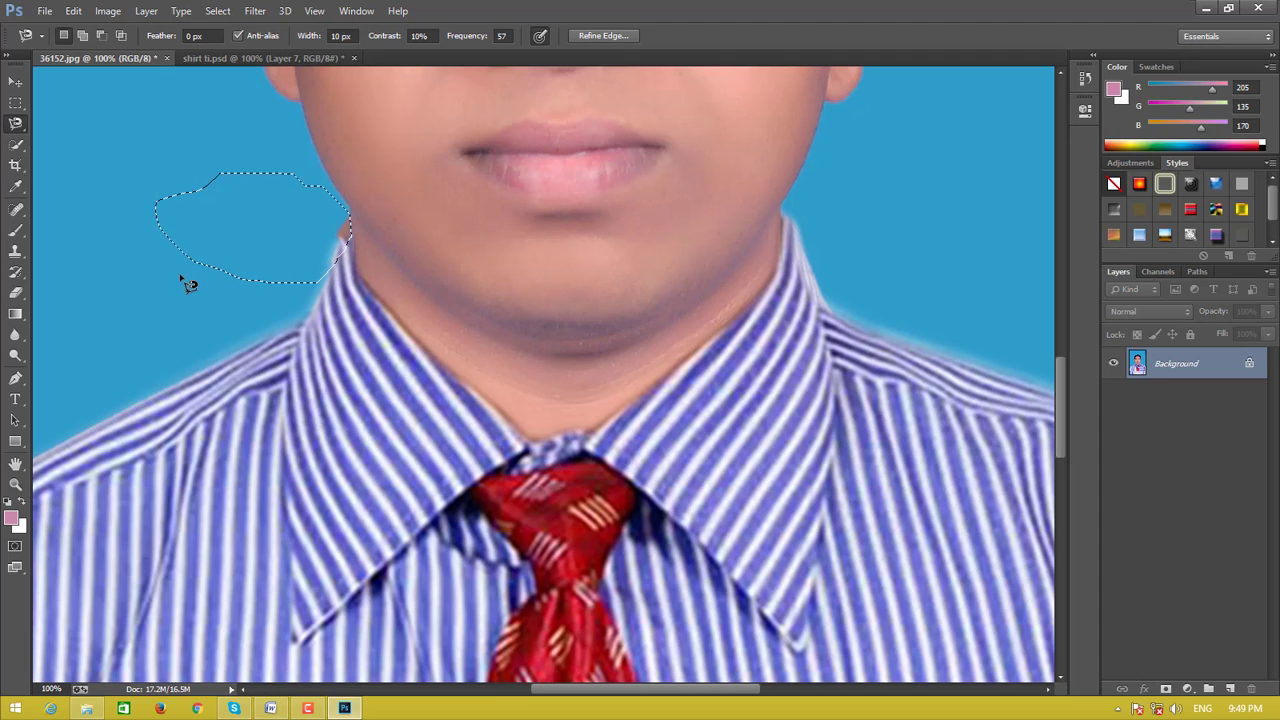
key("shift+F5")
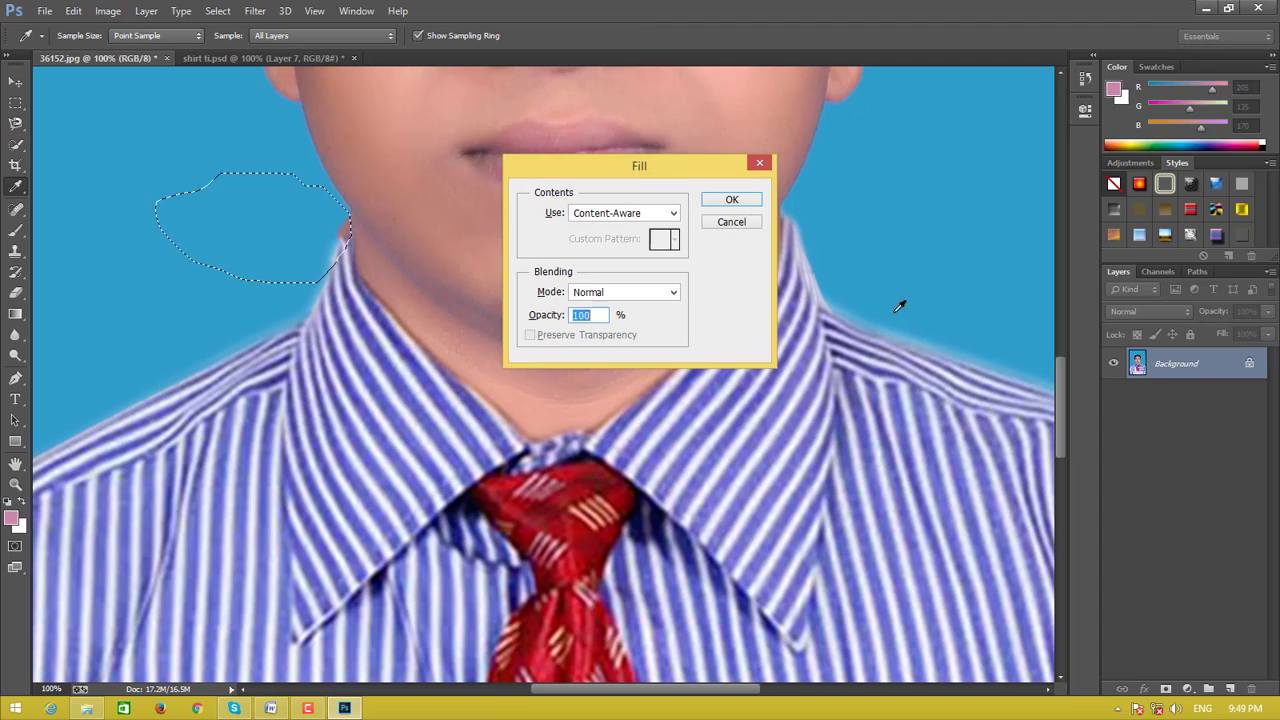
left_click(731, 222)
key("l")
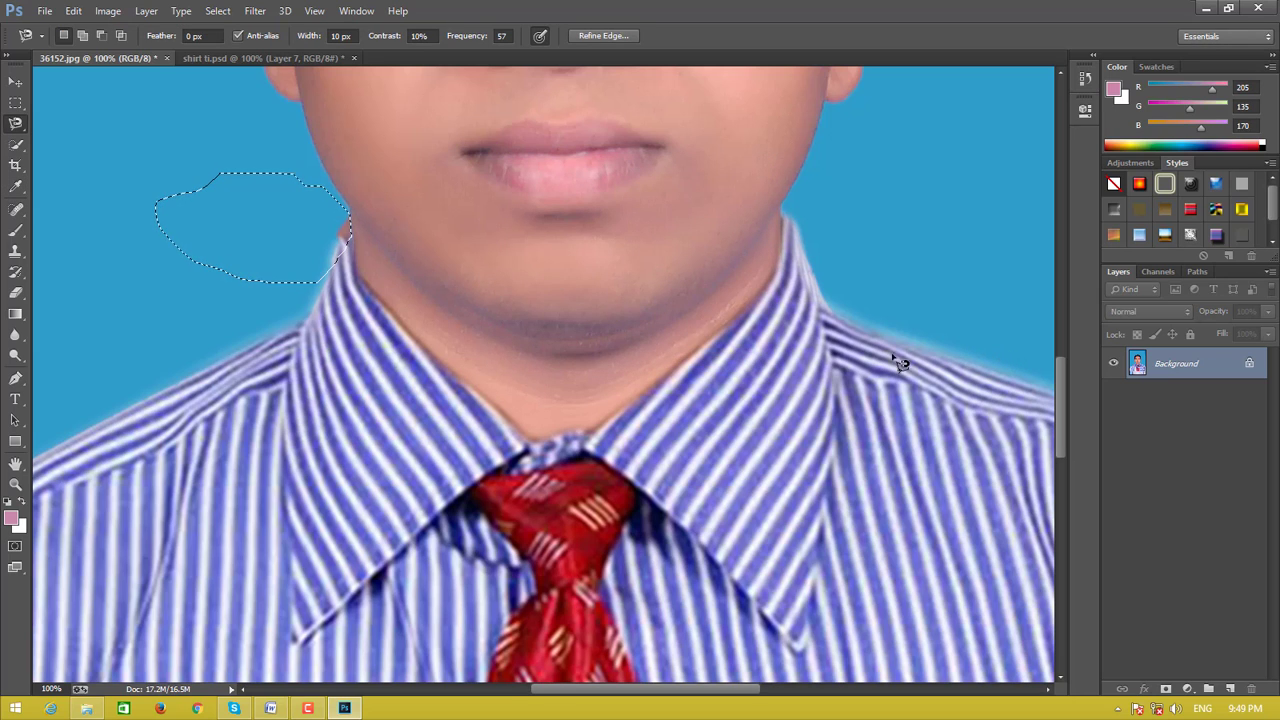
- Set the background colour to the backdrop blue sampled from the photo
left_click(19, 525)
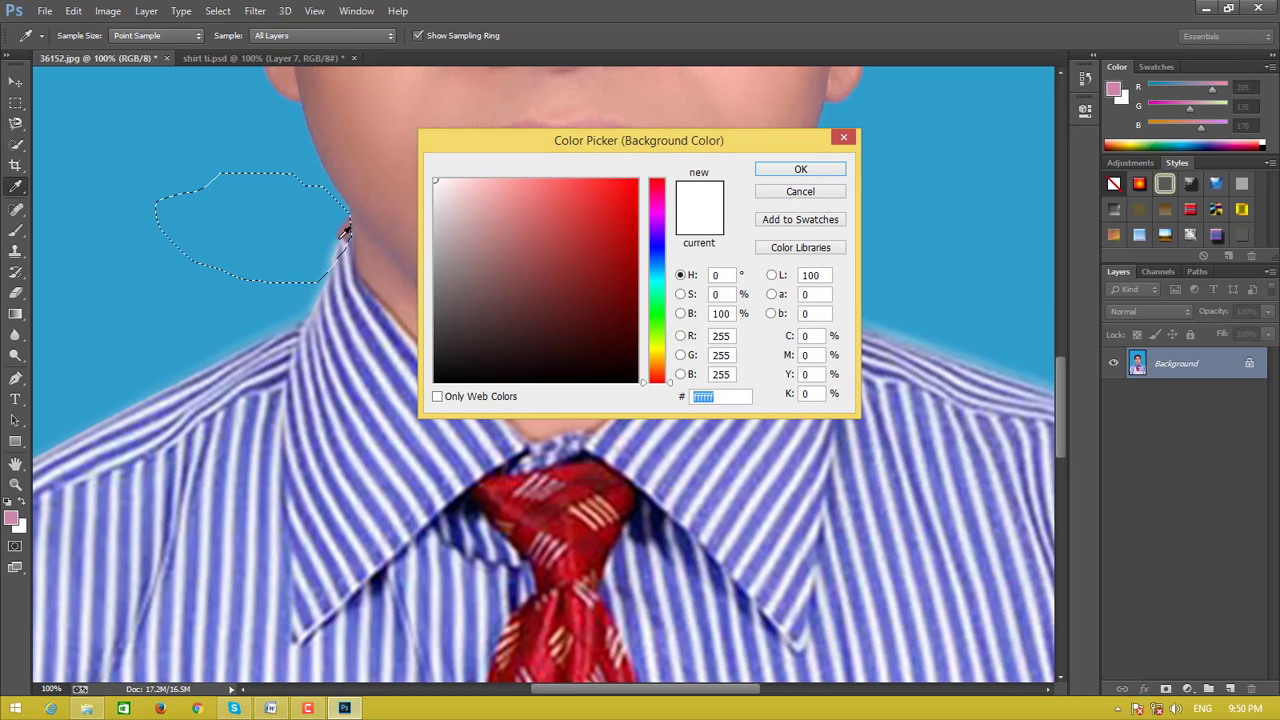
left_click(238, 239)
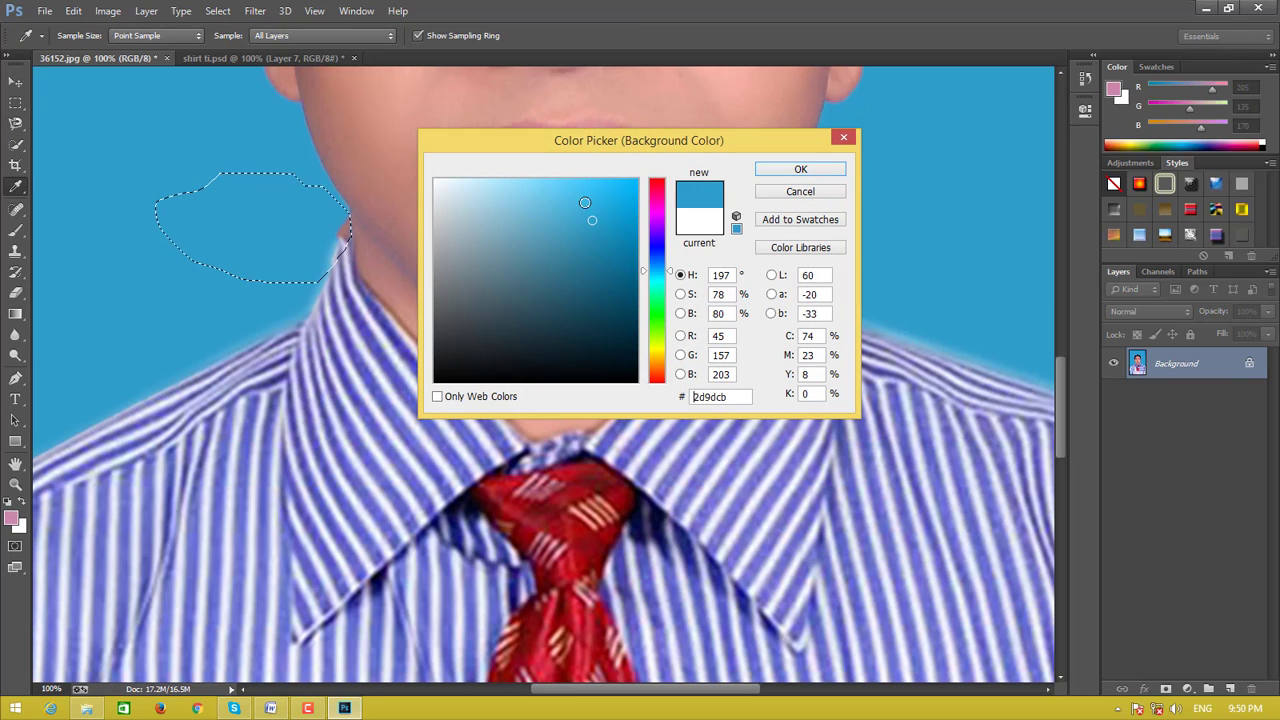
left_click(820, 168)
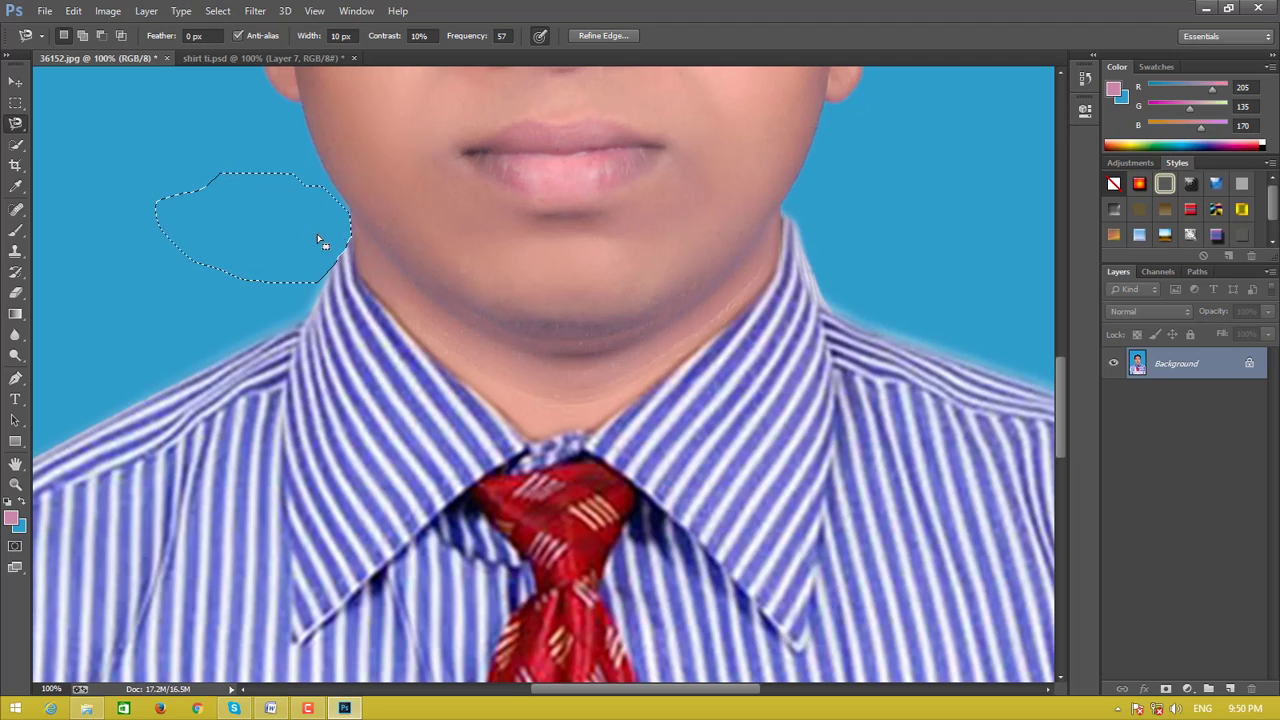
- Select the backdrop right of the neck with the Polygonal Lasso and fill it
left_click(849, 189)
left_click(853, 192)
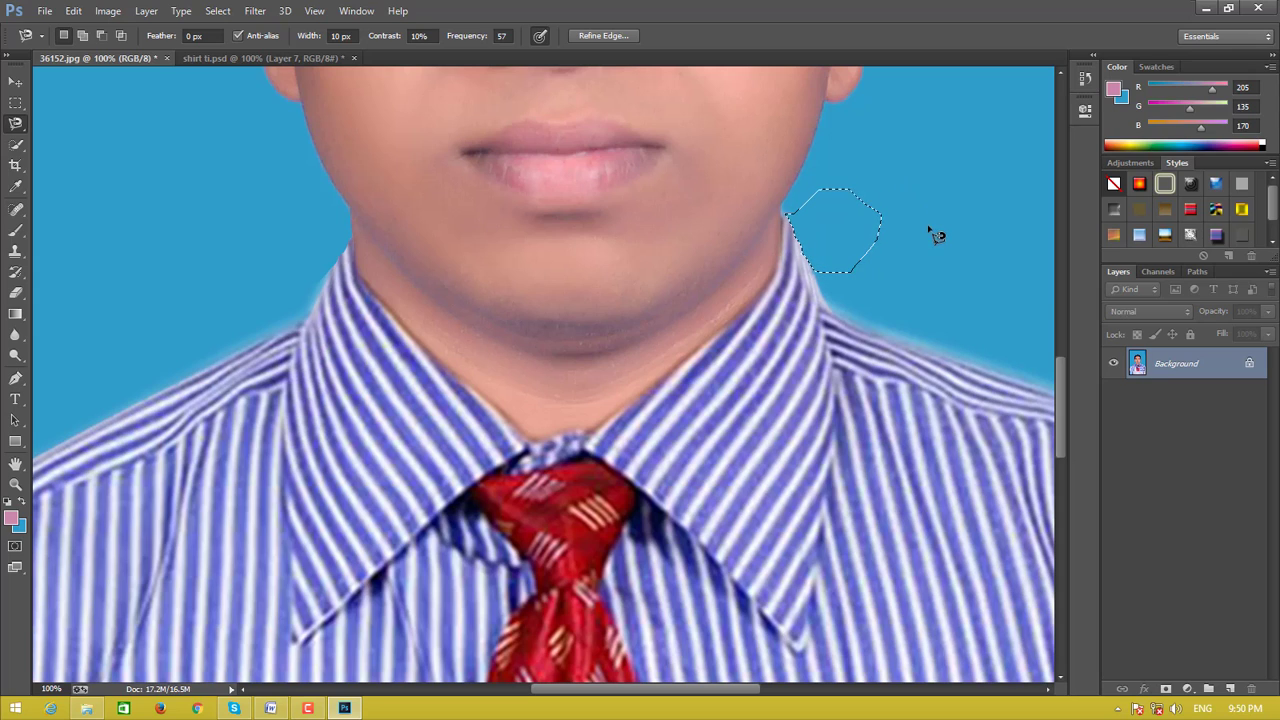
right_click(17, 131)
left_click(100, 136)
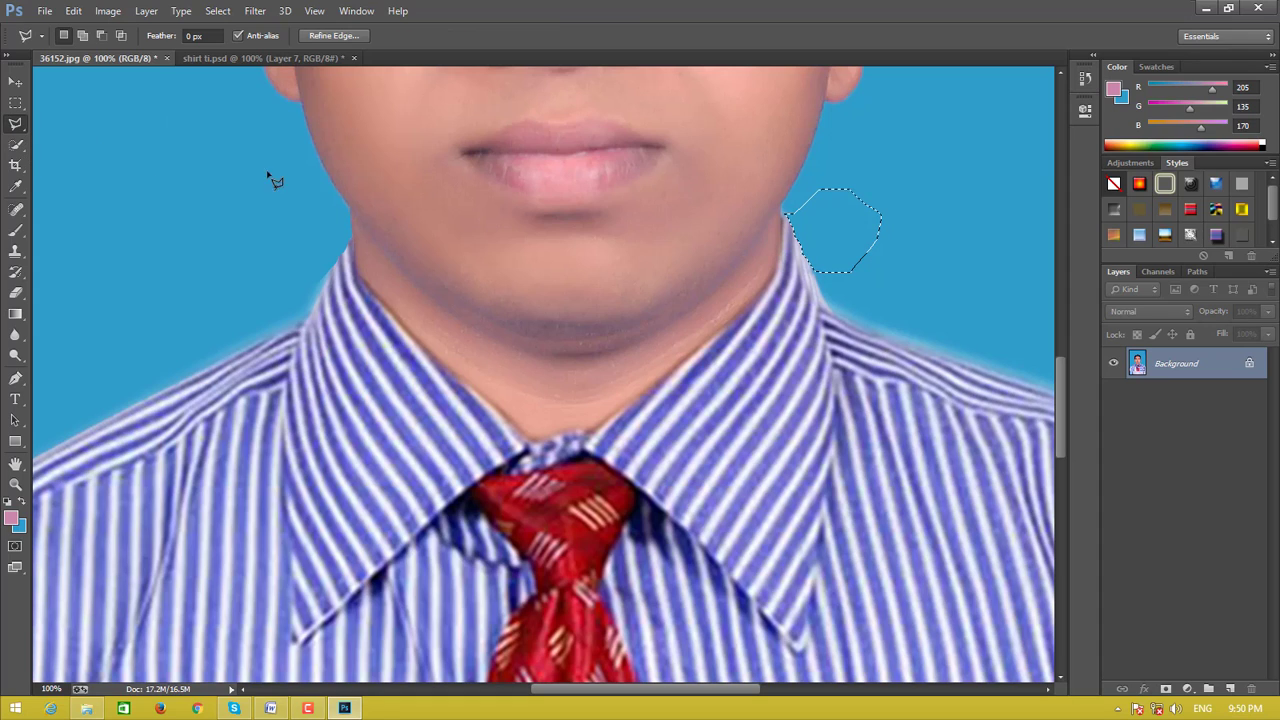
key("ctrl+d")
left_click(786, 211)
left_click(830, 315)
double_click(950, 202)
- Select the backdrop beside the left collar and fill it with the backdrop blue
left_click(308, 233)
left_click(333, 270)
double_click(147, 284)
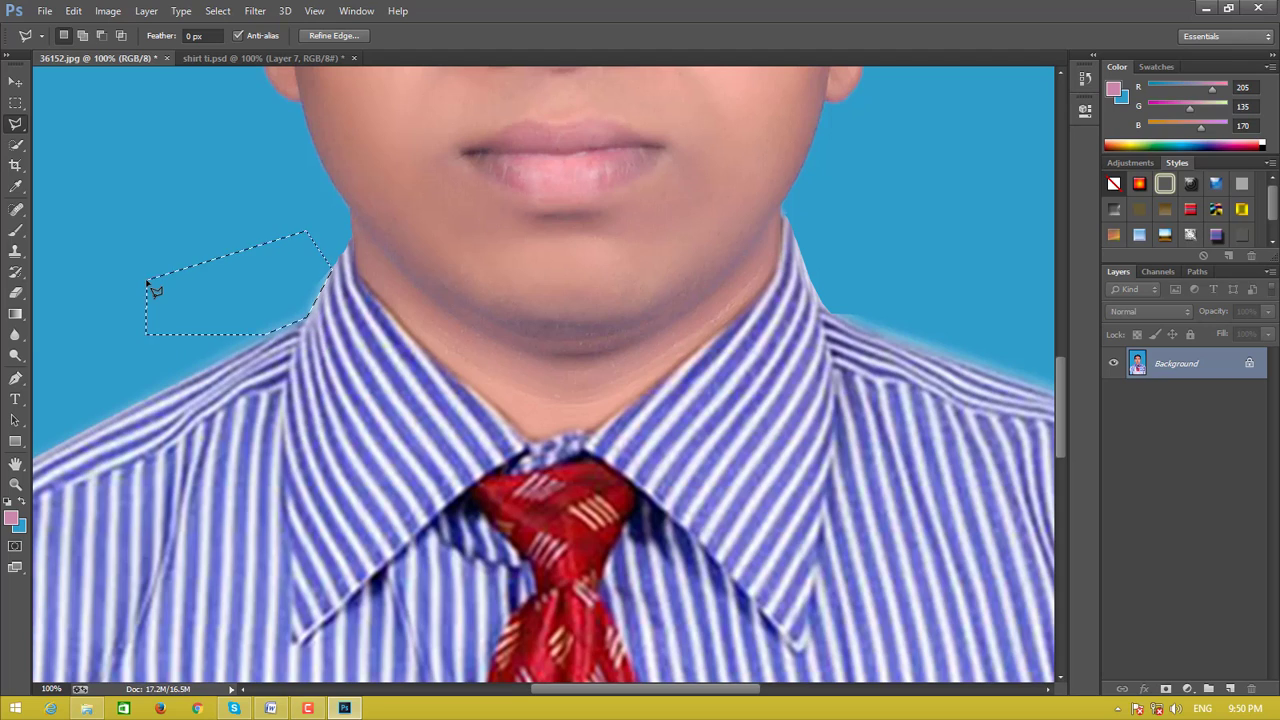
key("ctrl+d")
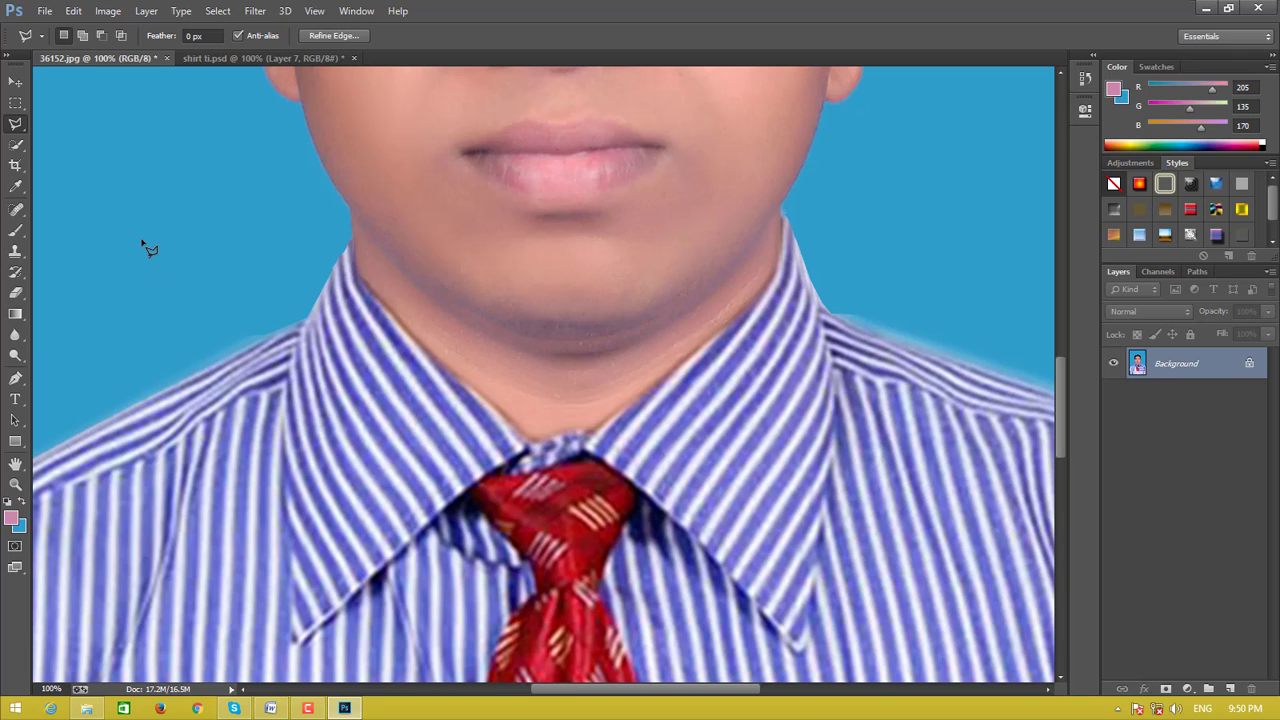
scroll(140, 250, "down", 1)
- Dismiss the no-pixels-selected warning
scroll(140, 250, "down", 1)
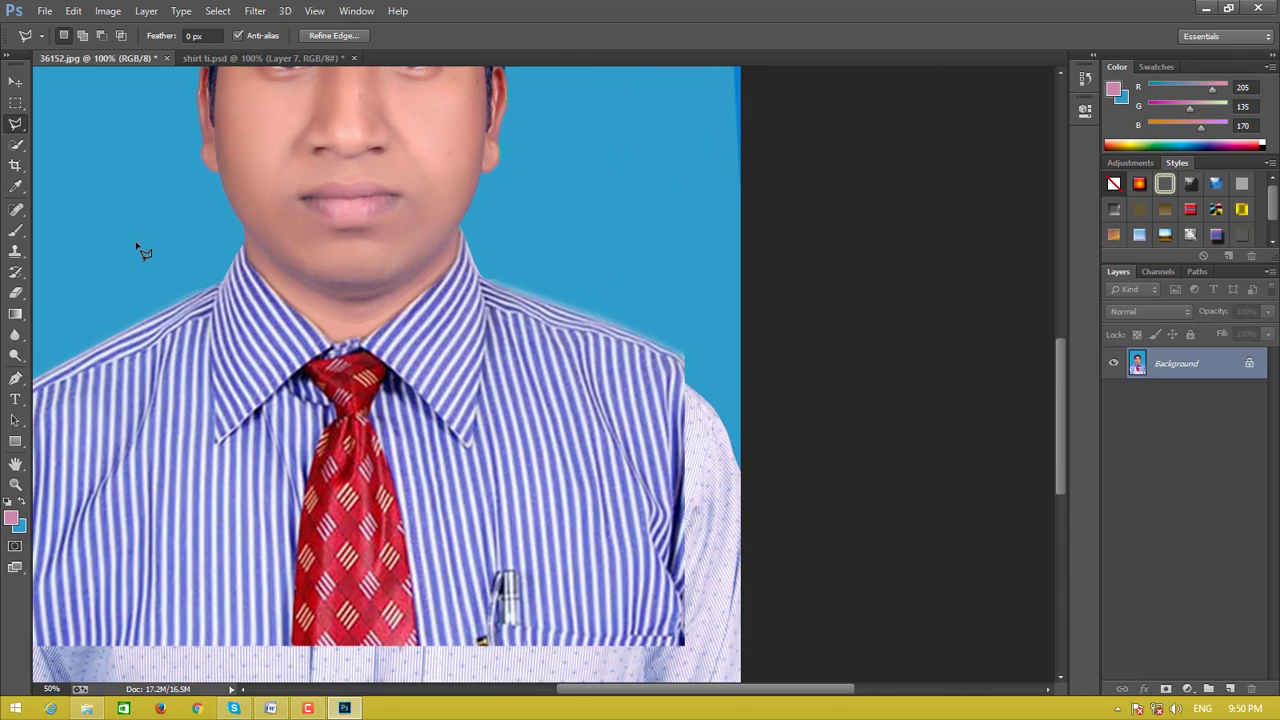
scroll(140, 250, "down", 1)
left_click(137, 247)
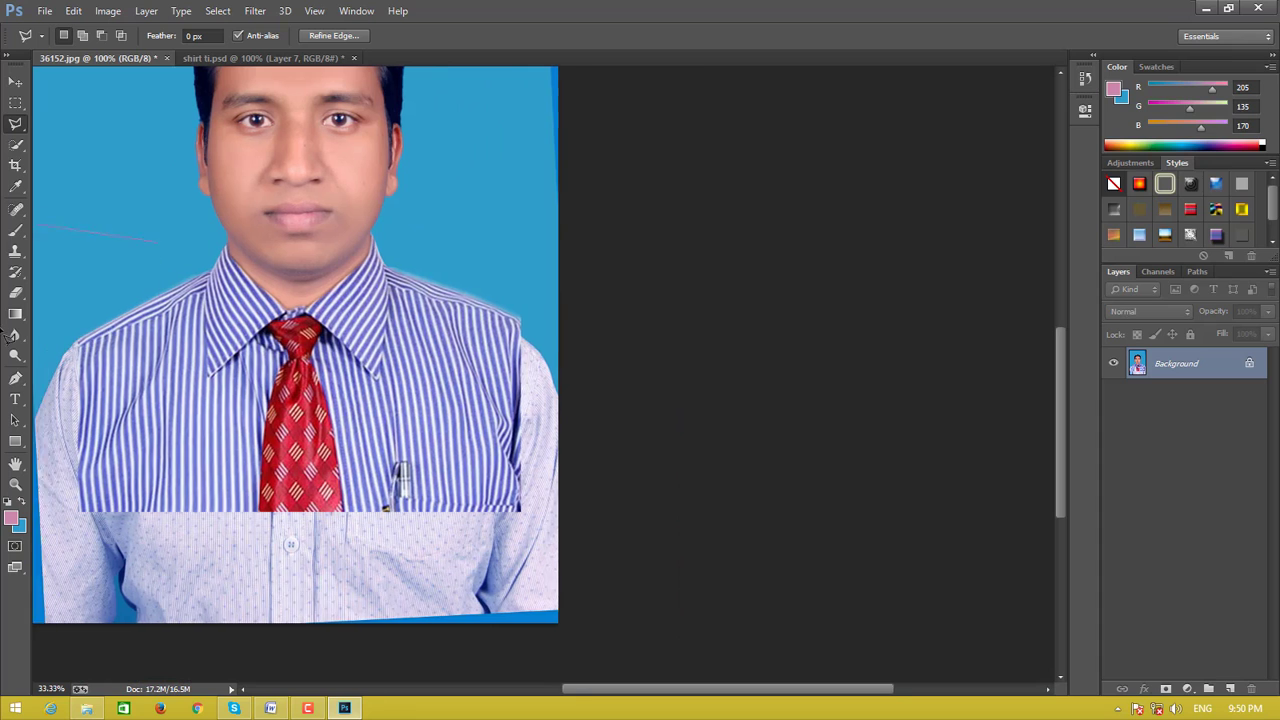
double_click(240, 217)
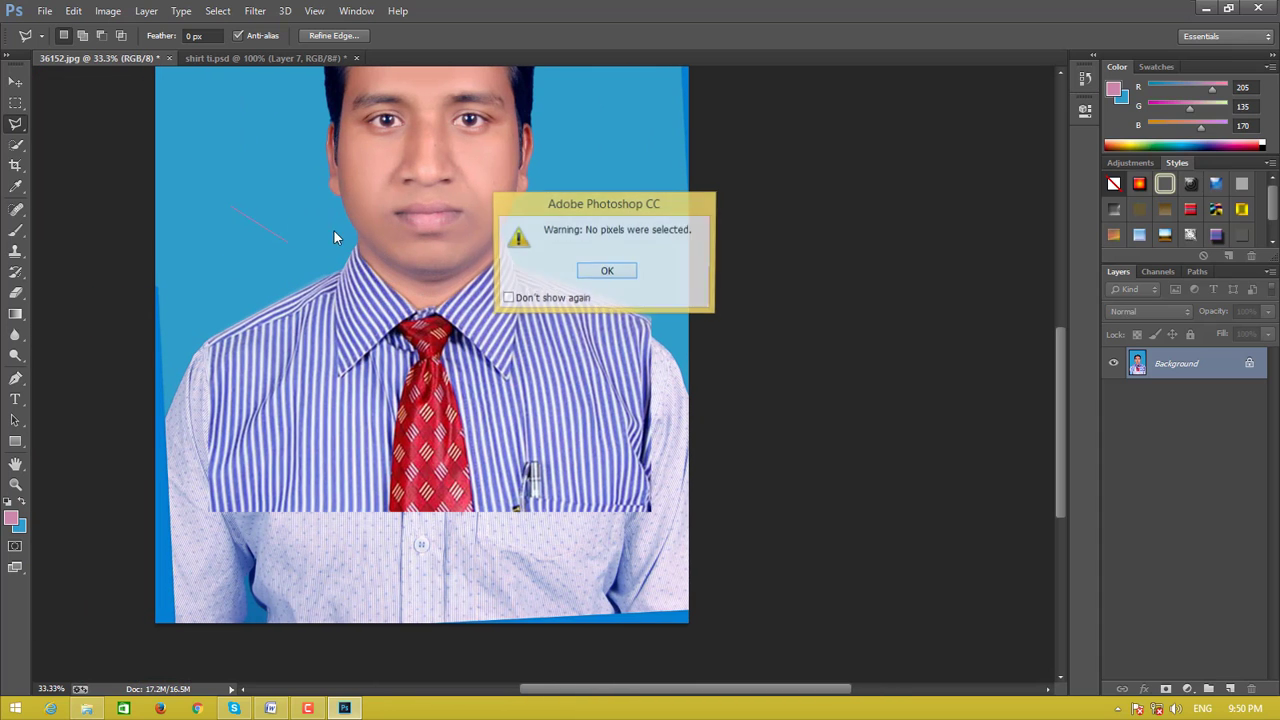
left_click(597, 274)
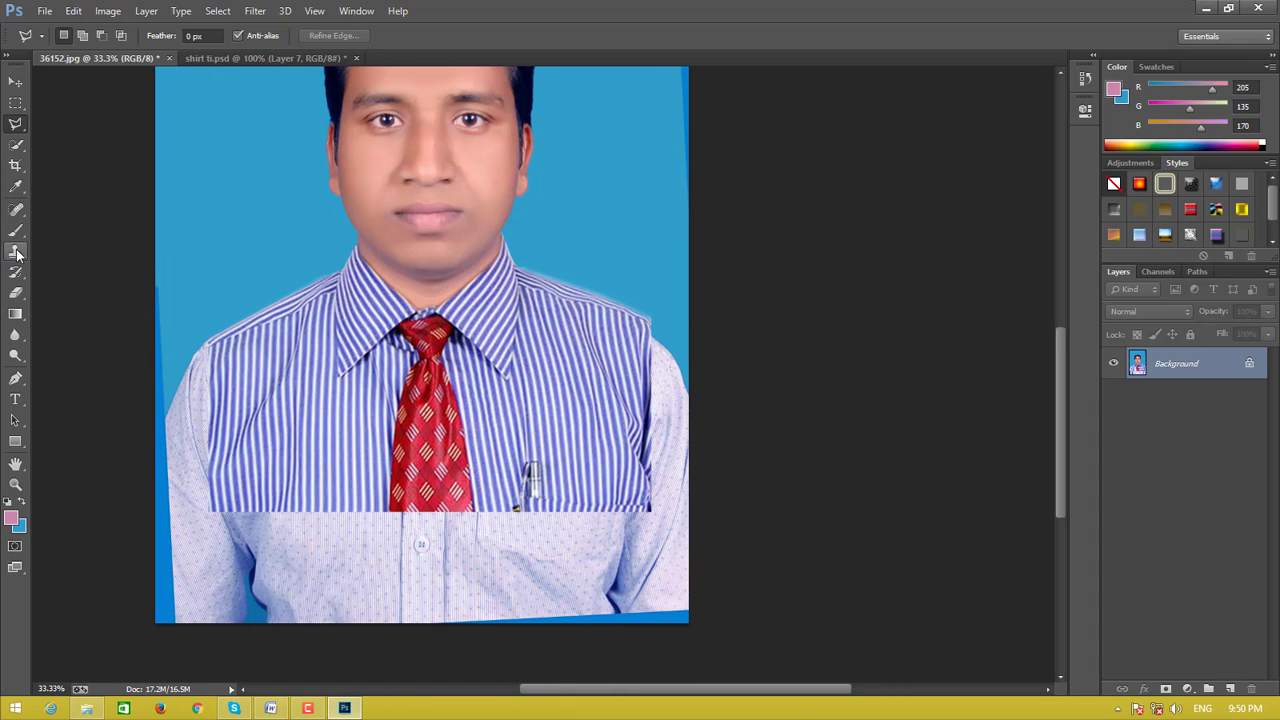
- Crop the portrait to a head-and-shoulders frame extending down to the tie
left_click(16, 166)
scroll(329, 257, "up", 2)
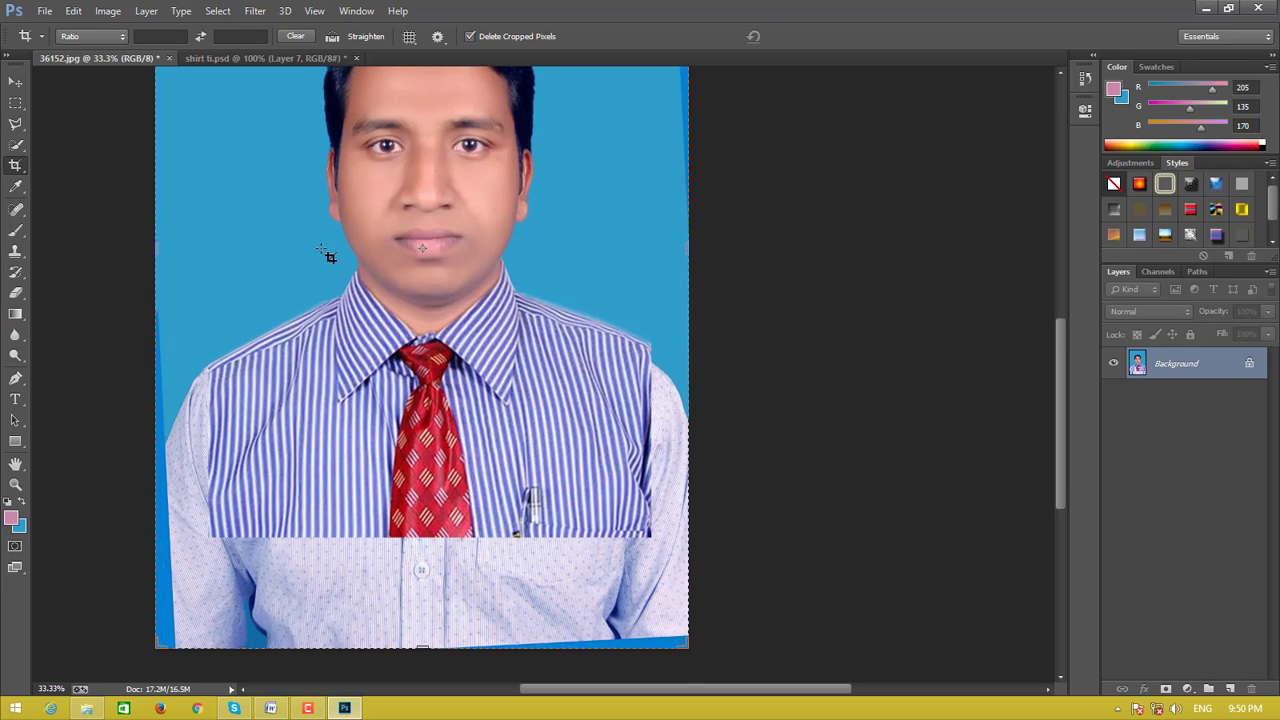
scroll(337, 229, "up", 2)
scroll(337, 229, "up", 2)
left_click_drag(222, 127, 610, 660)
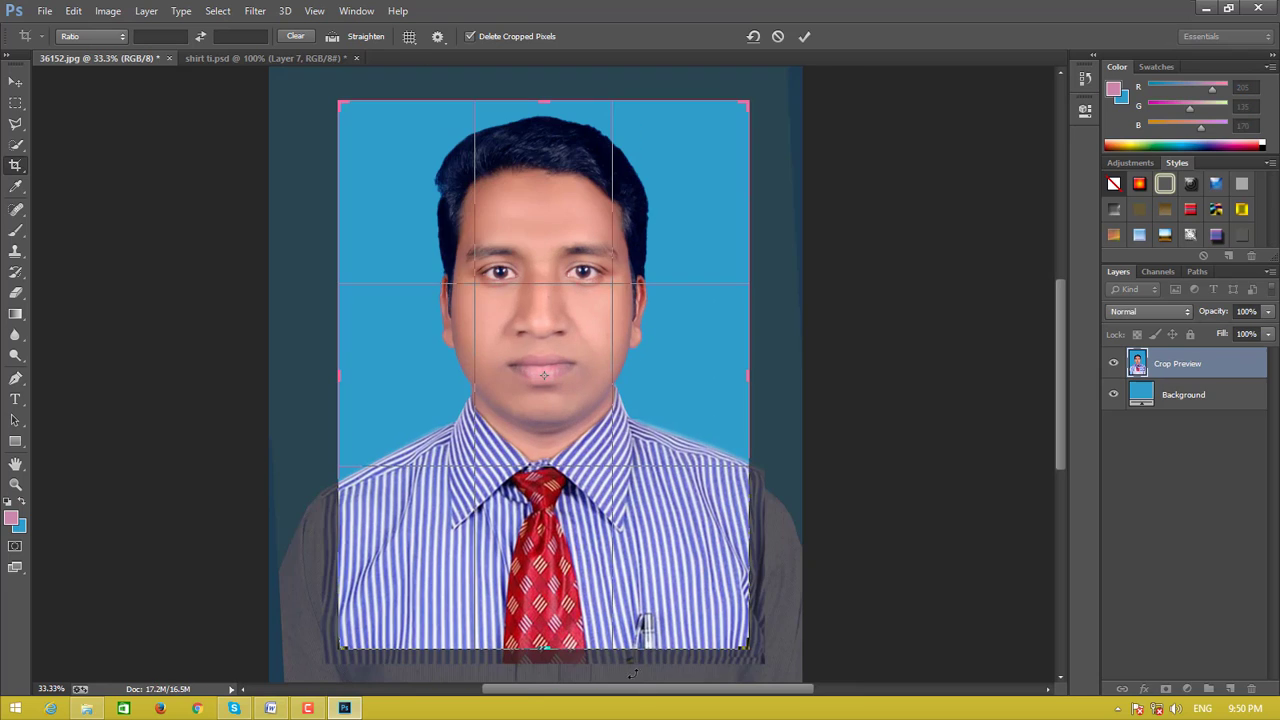
left_click_drag(614, 664, 640, 680)
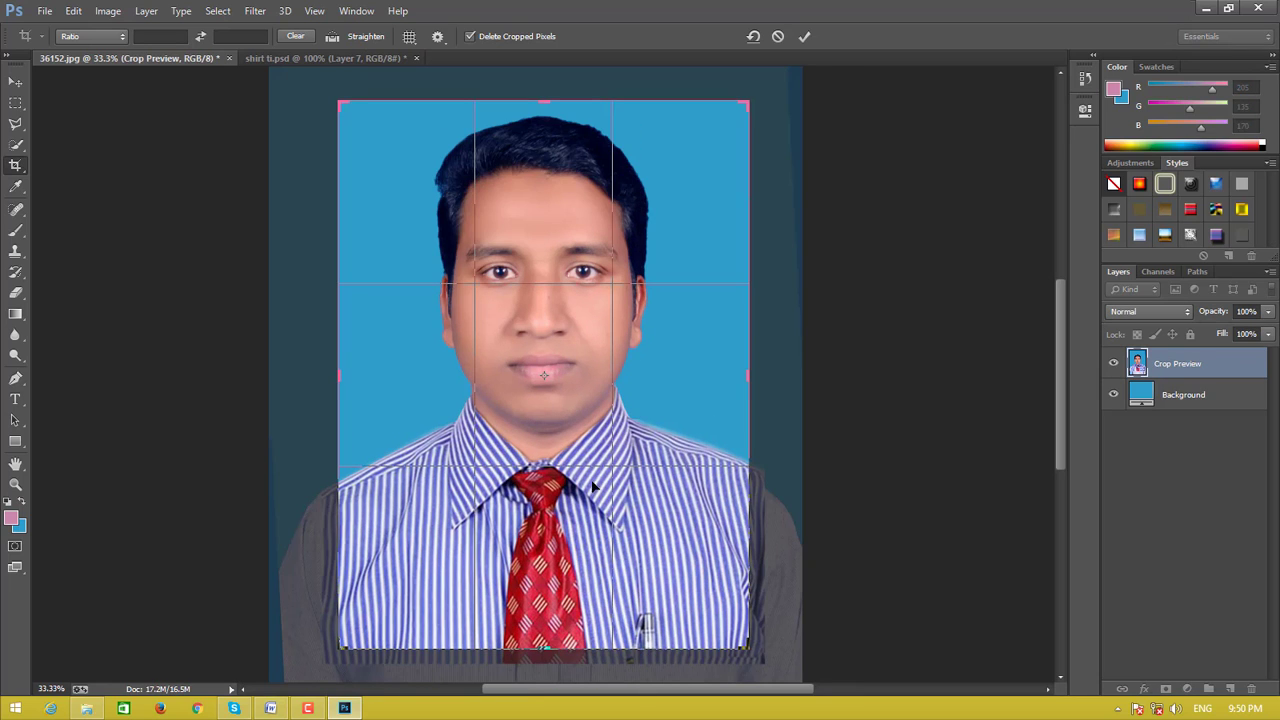
left_click_drag(337, 378, 330, 405)
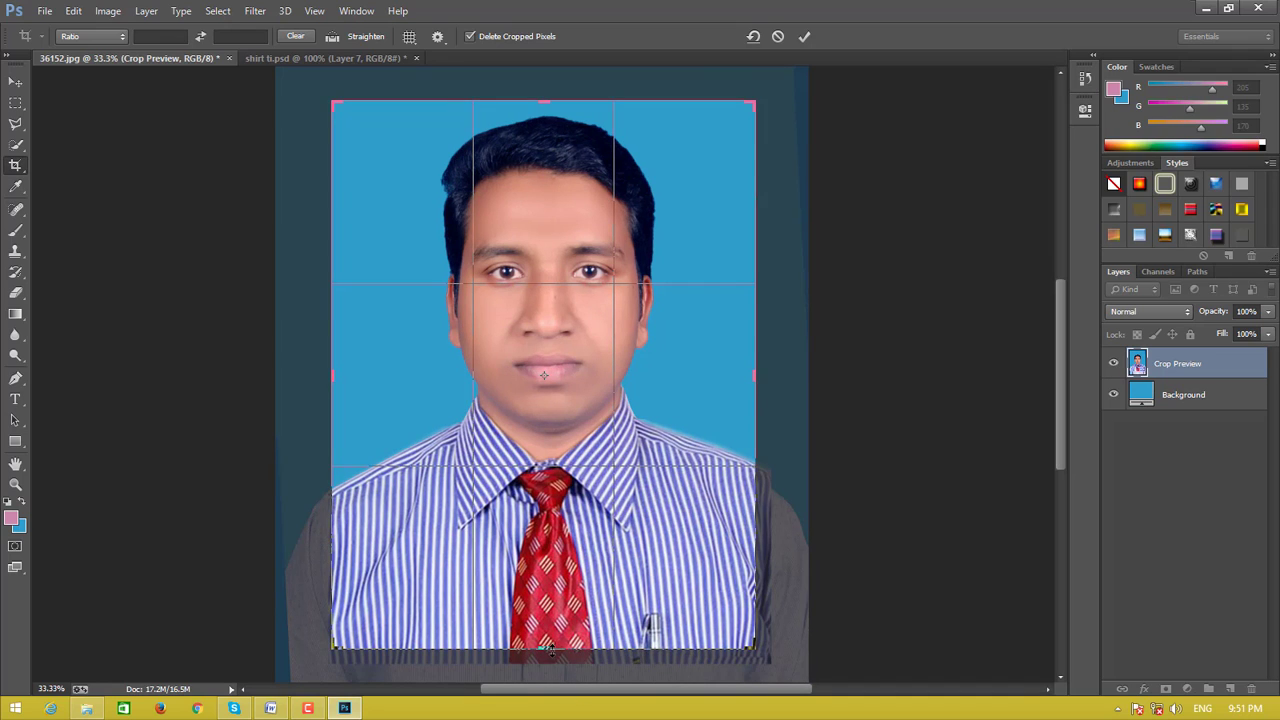
left_click_drag(549, 649, 543, 655)
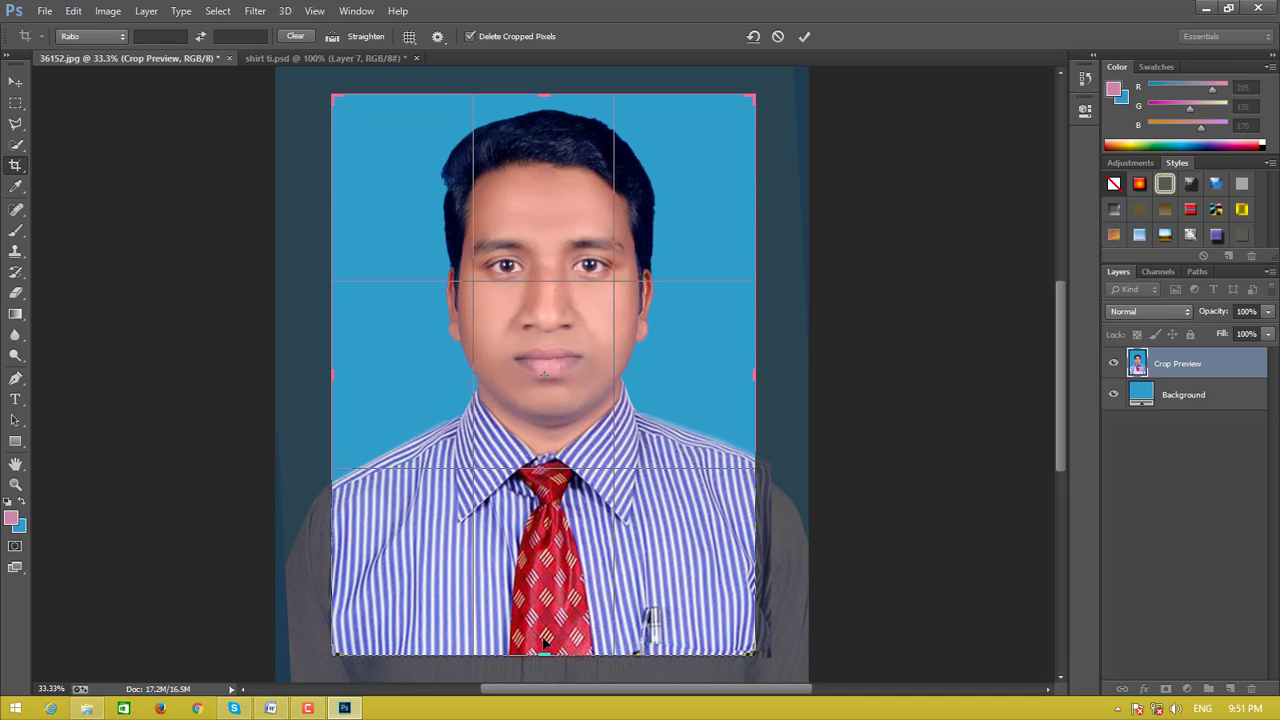
key("Return")
key("ctrl+plus")
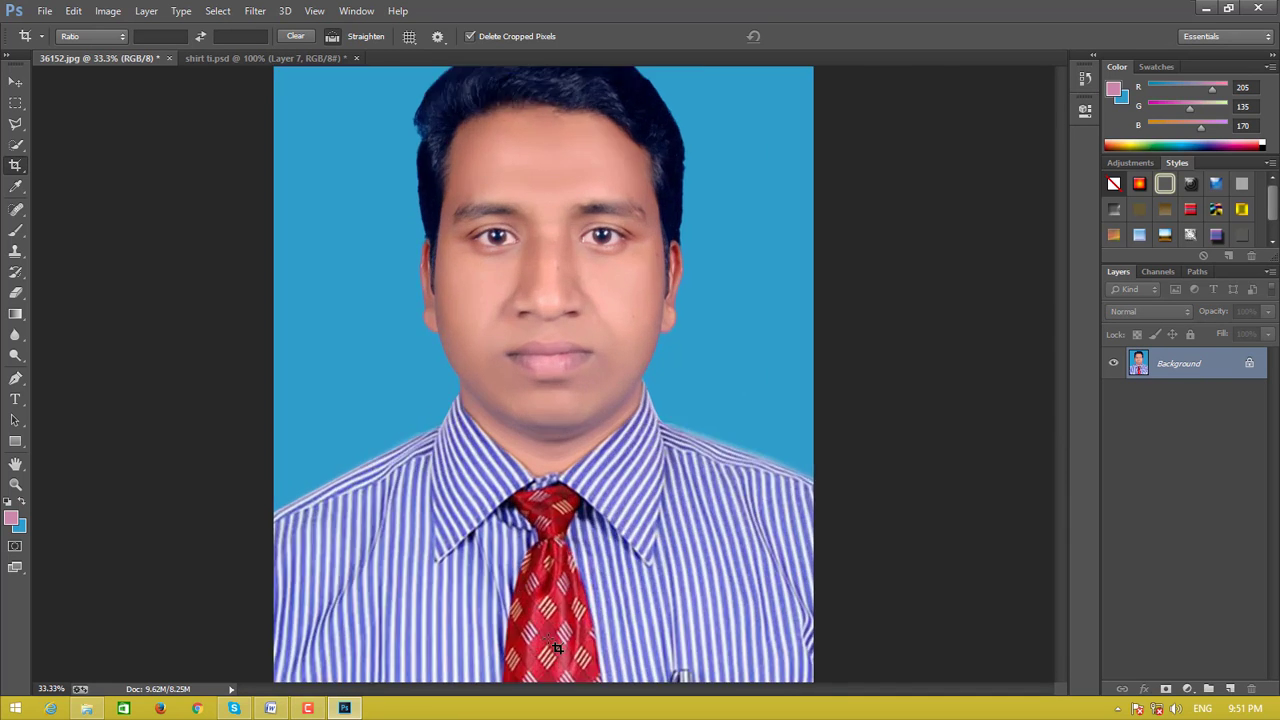
key("ctrl+plus")
- Save the portrait to the Desktop as the JPEG 'edite 1' at maximum quality 12
key("ctrl+minus")
key("ctrl+minus")
key("ctrl+minus")
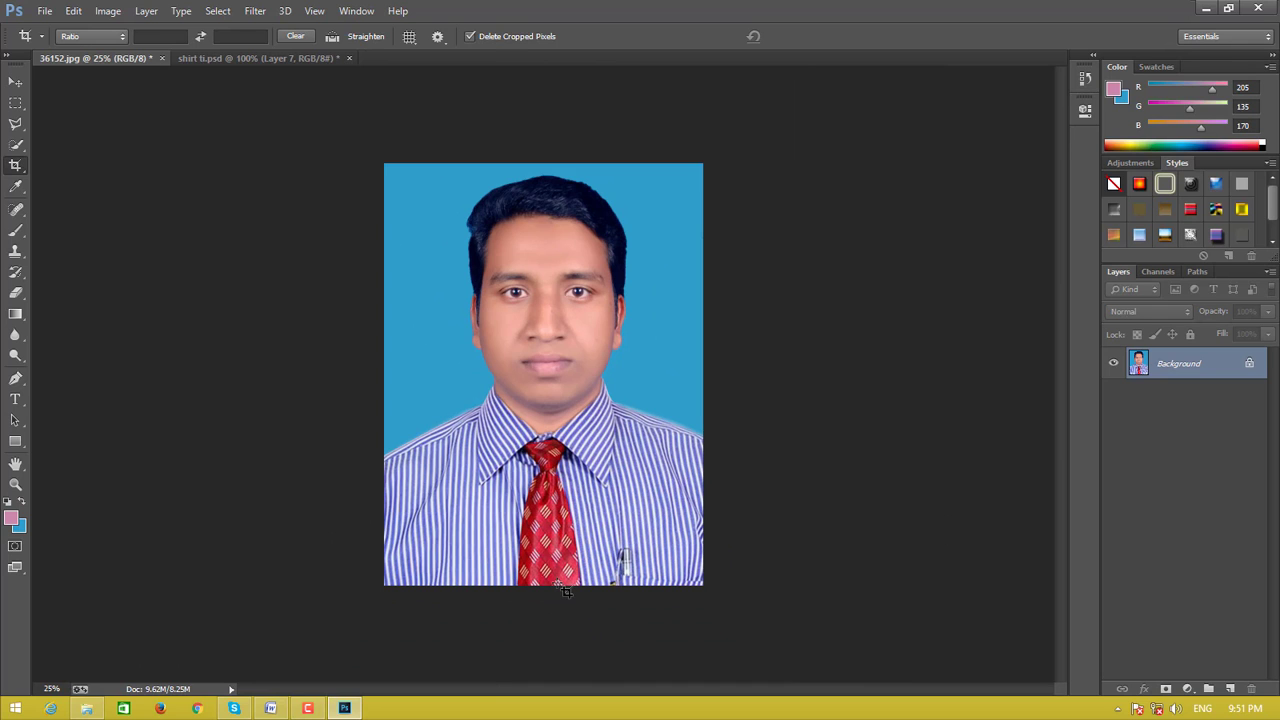
key("ctrl+shift+s")
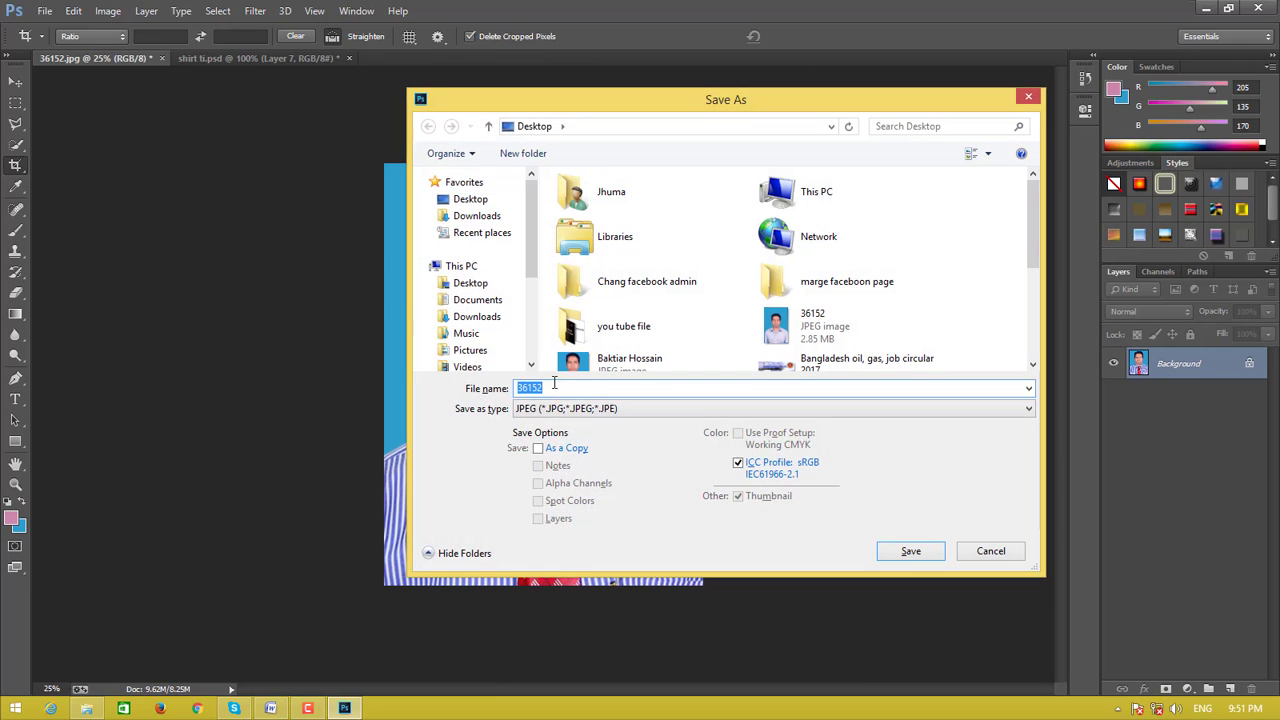
type("01")
left_click(470, 199)
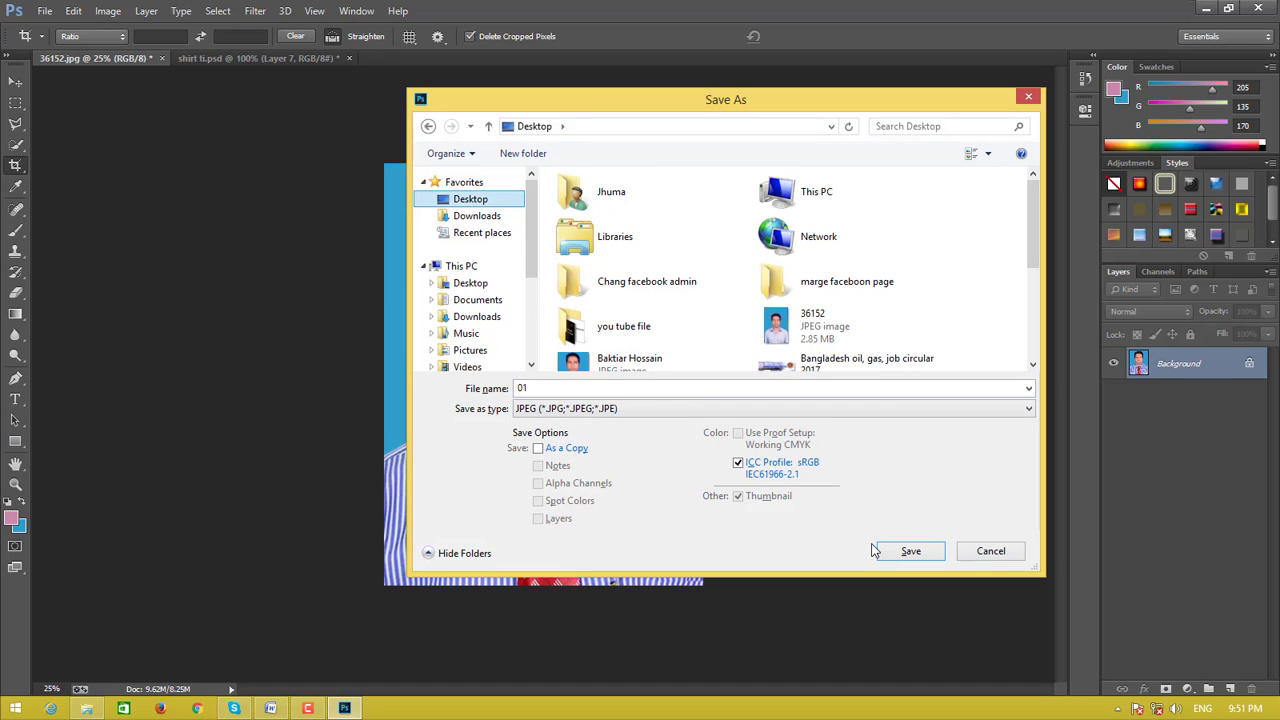
double_click(519, 389)
type("edite")
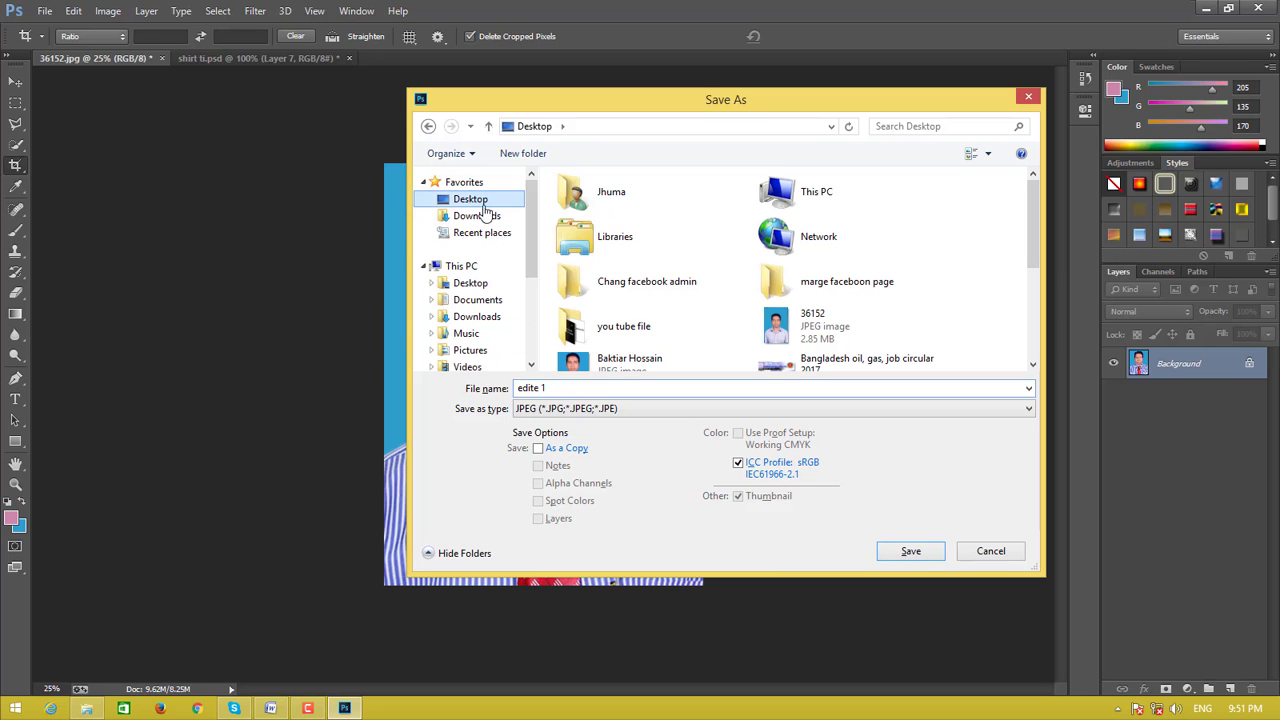
left_click(893, 553)
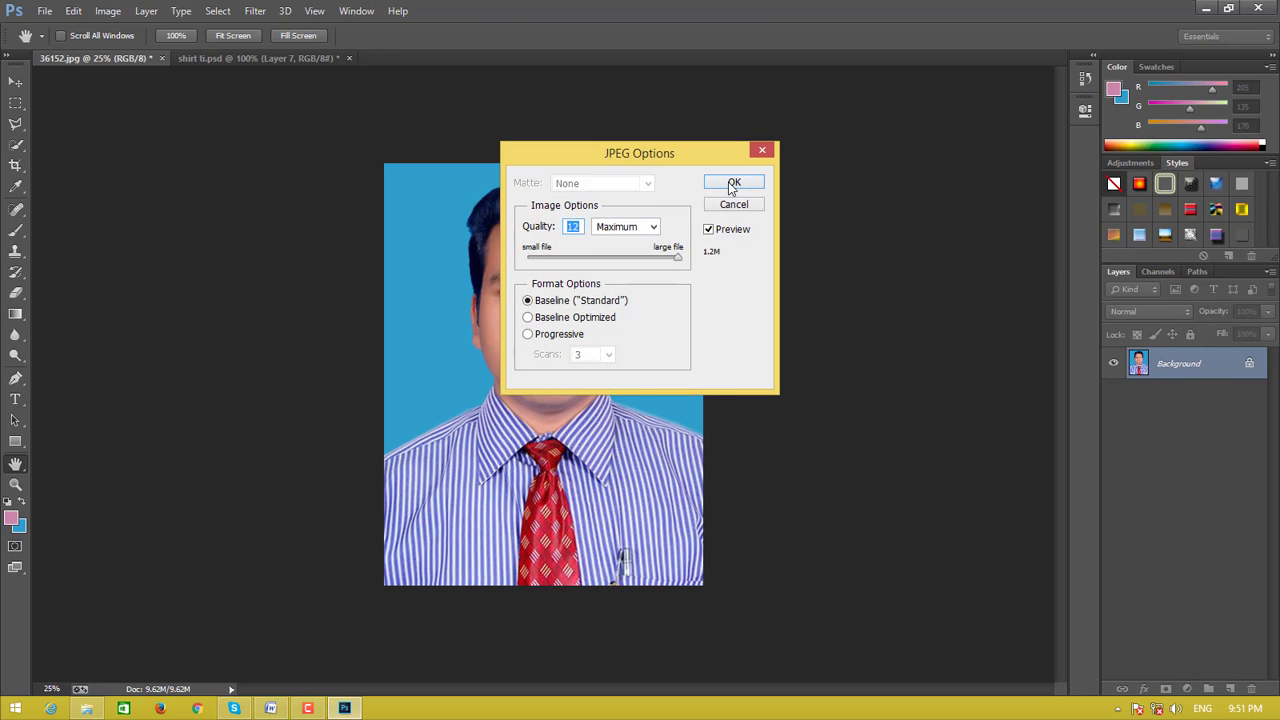
left_click(733, 185)
- Undo the crop, close edite 1.jpg without saving, and bring up File > Open
key("c")
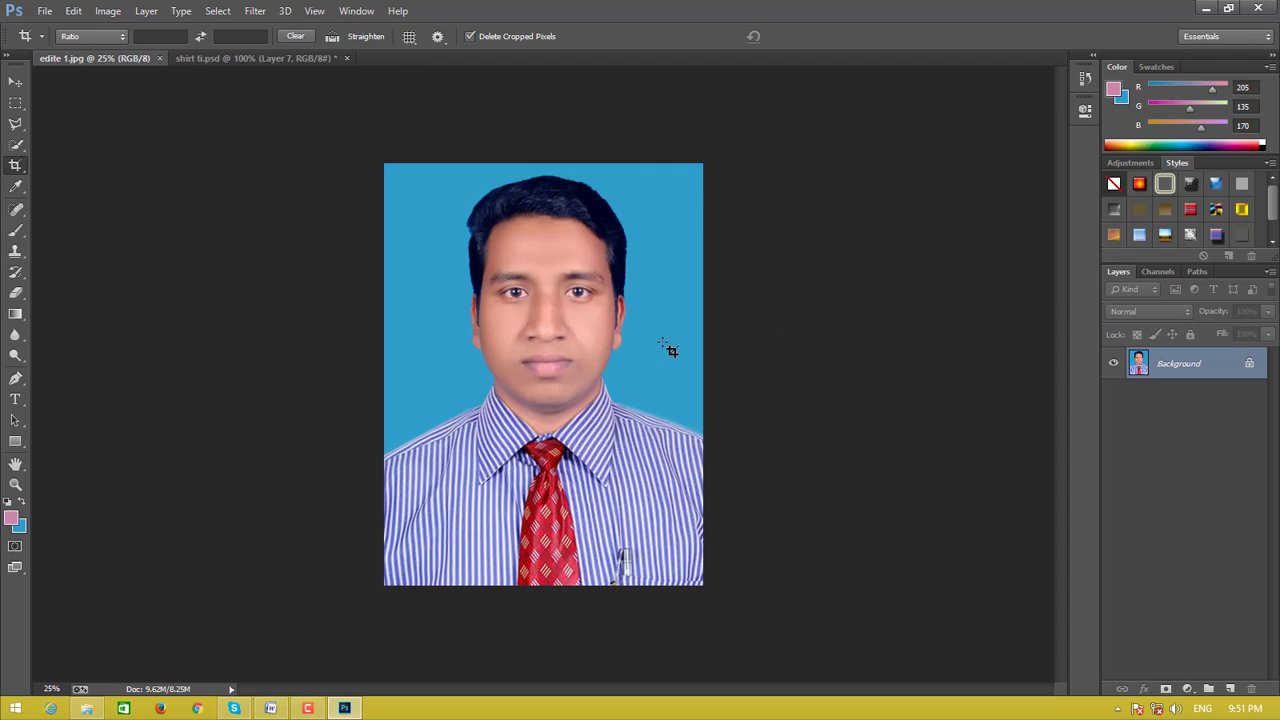
key("ctrl+z")
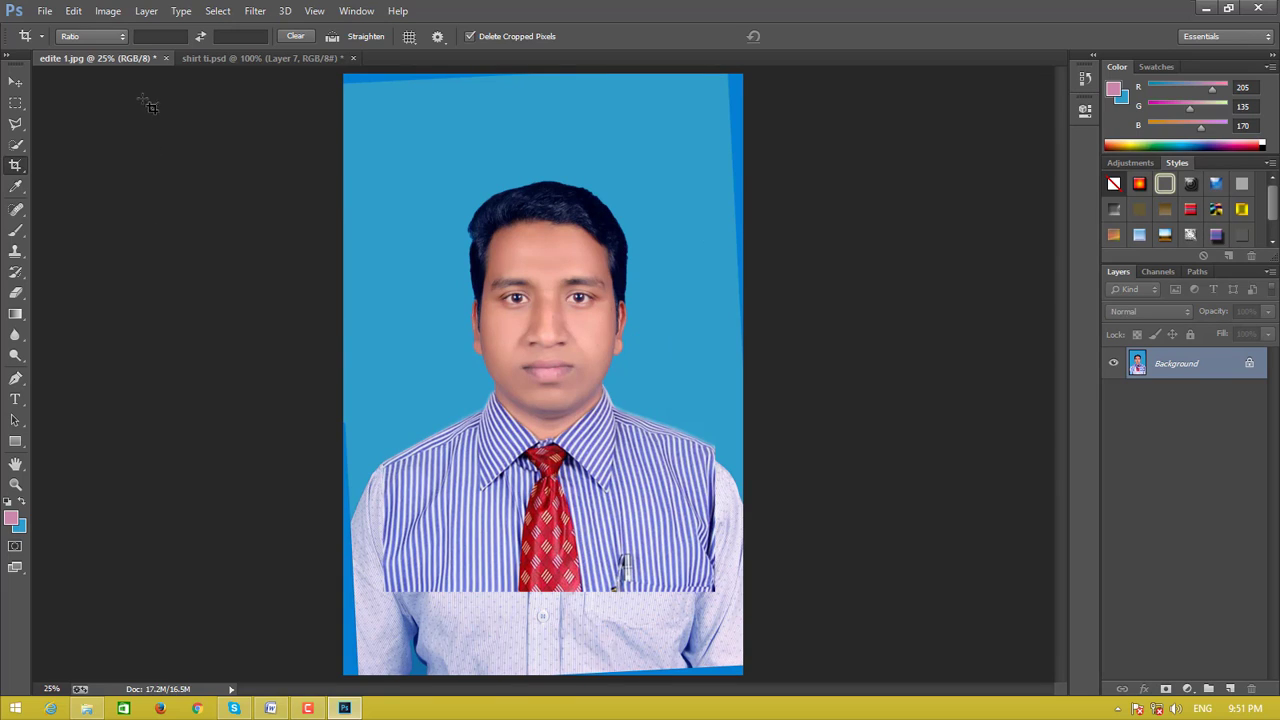
left_click(167, 58)
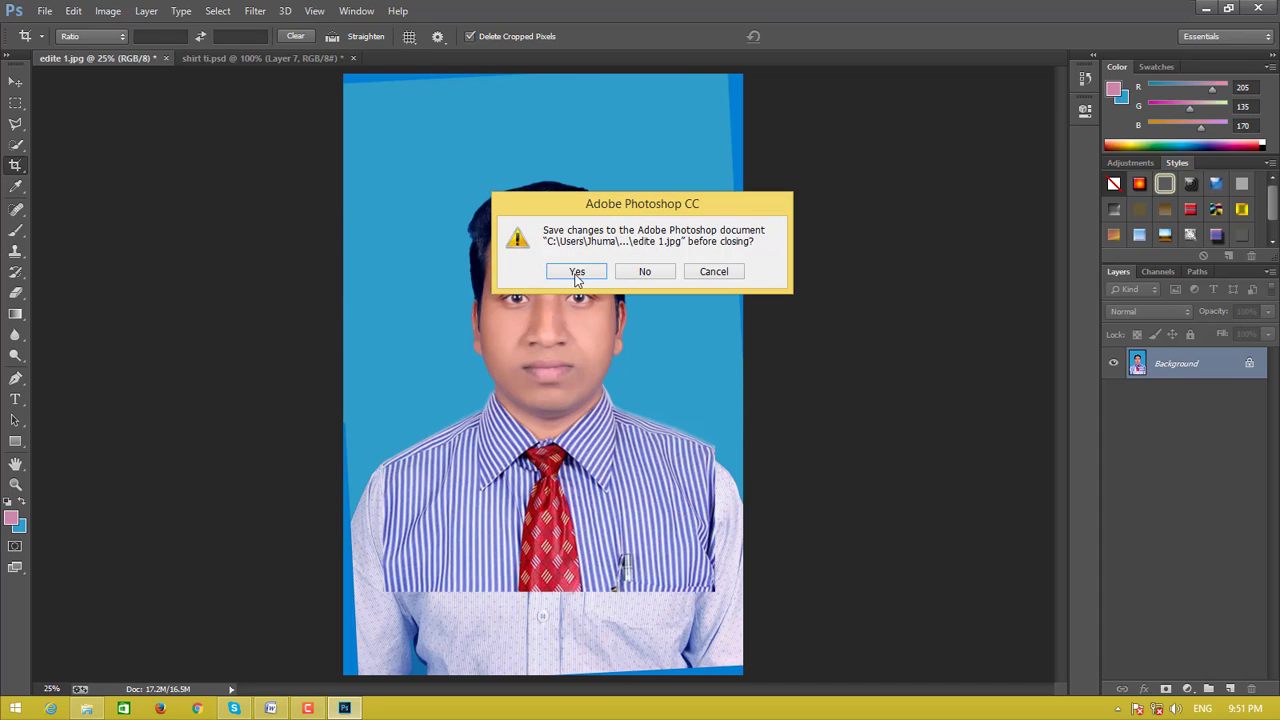
left_click(645, 272)
left_click(45, 10)
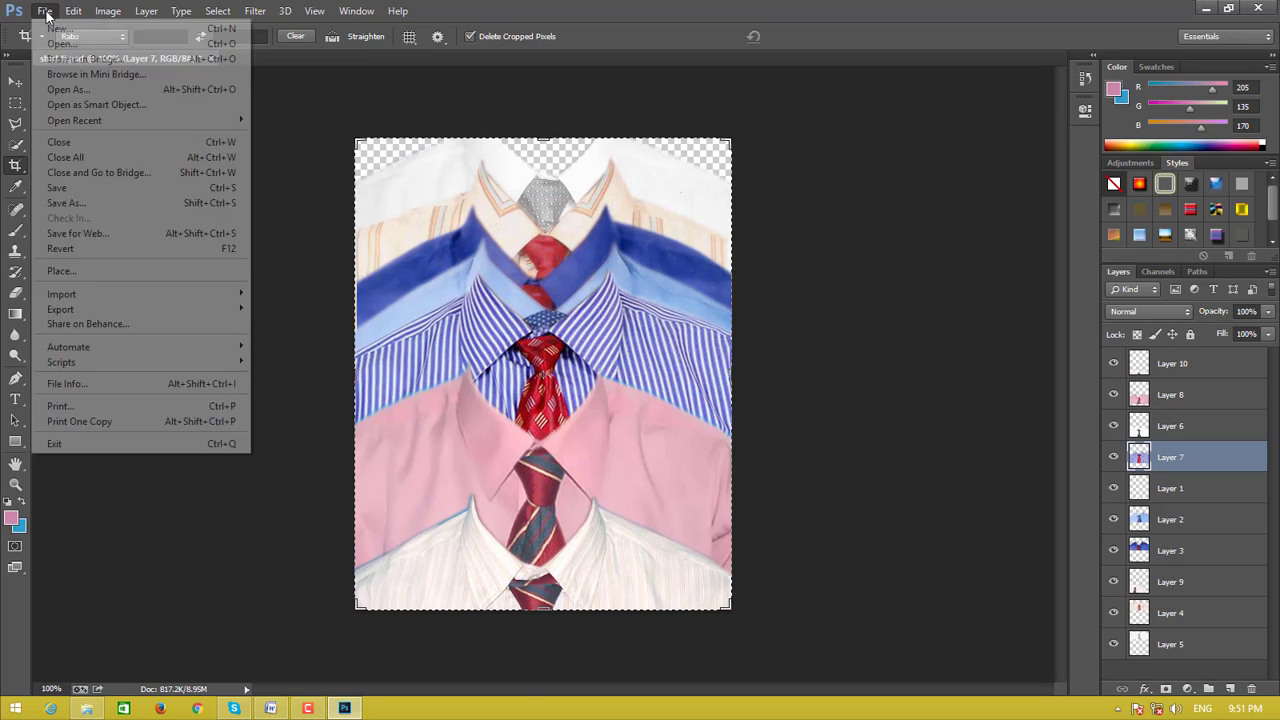
left_click(60, 54)
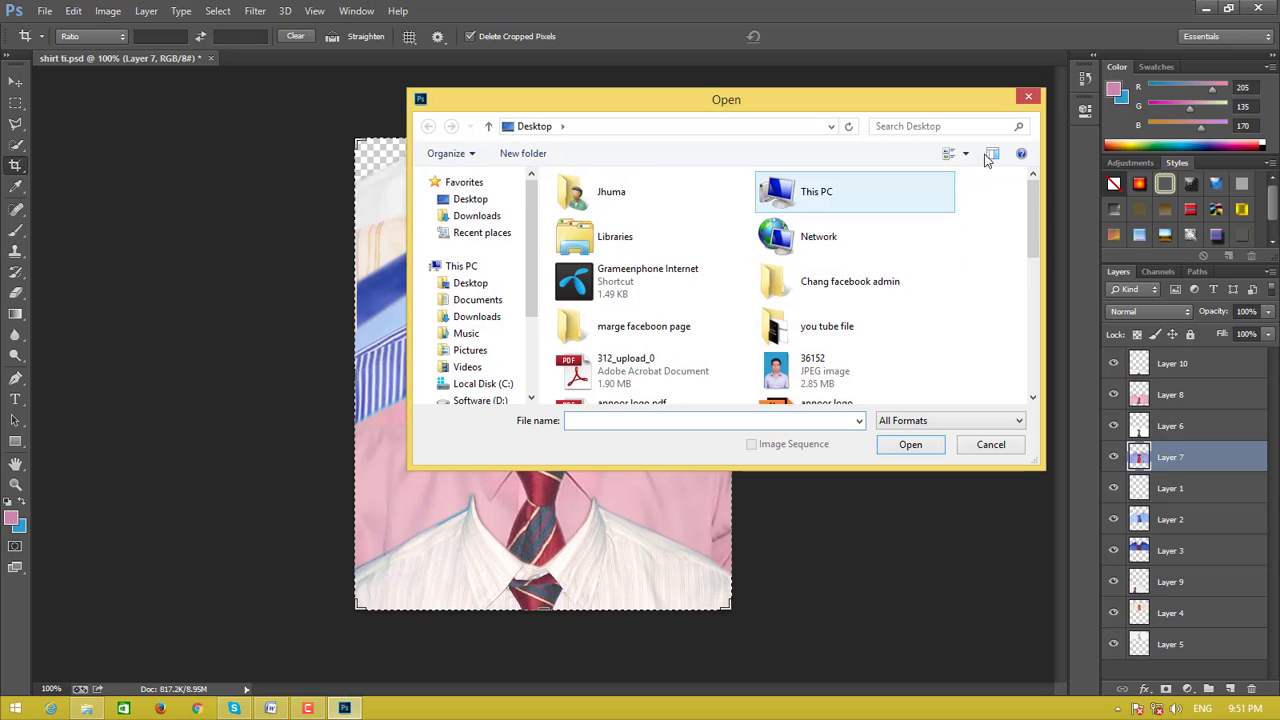
- Cancel Open and open the desktop photo 36152 in Photoshop via Open with
left_click(991, 452)
left_click(1205, 10)
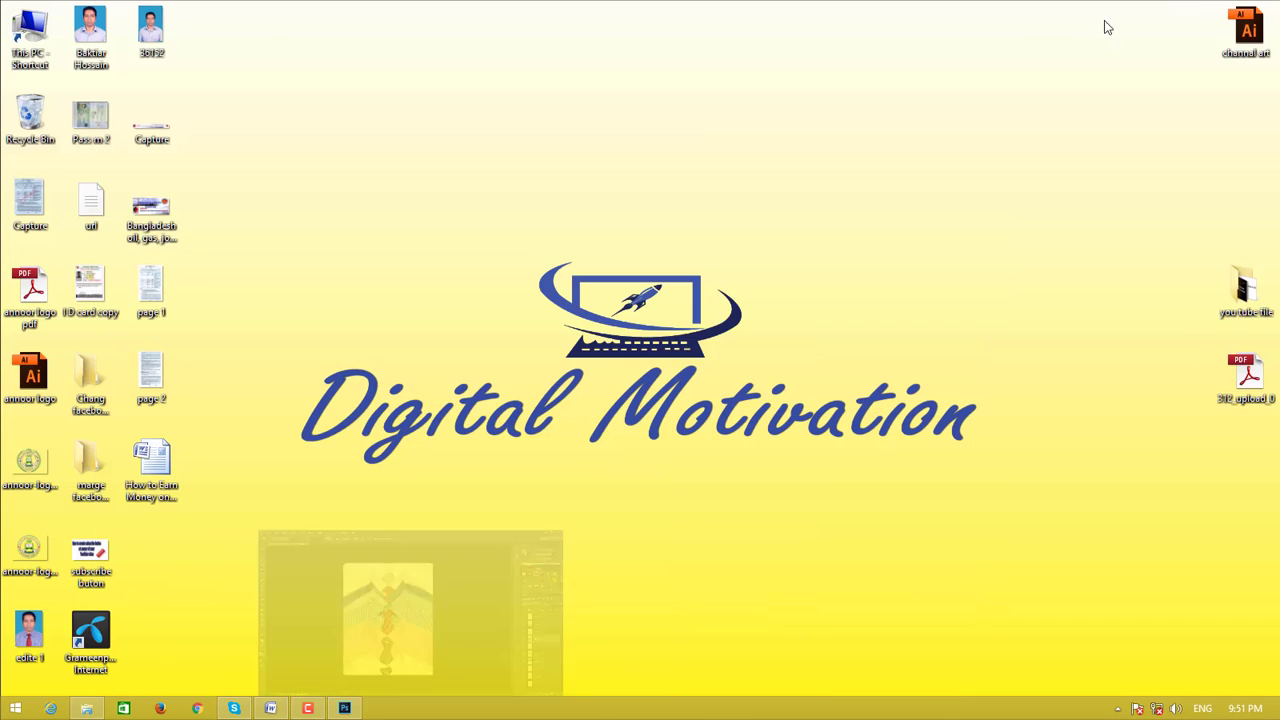
right_click(149, 30)
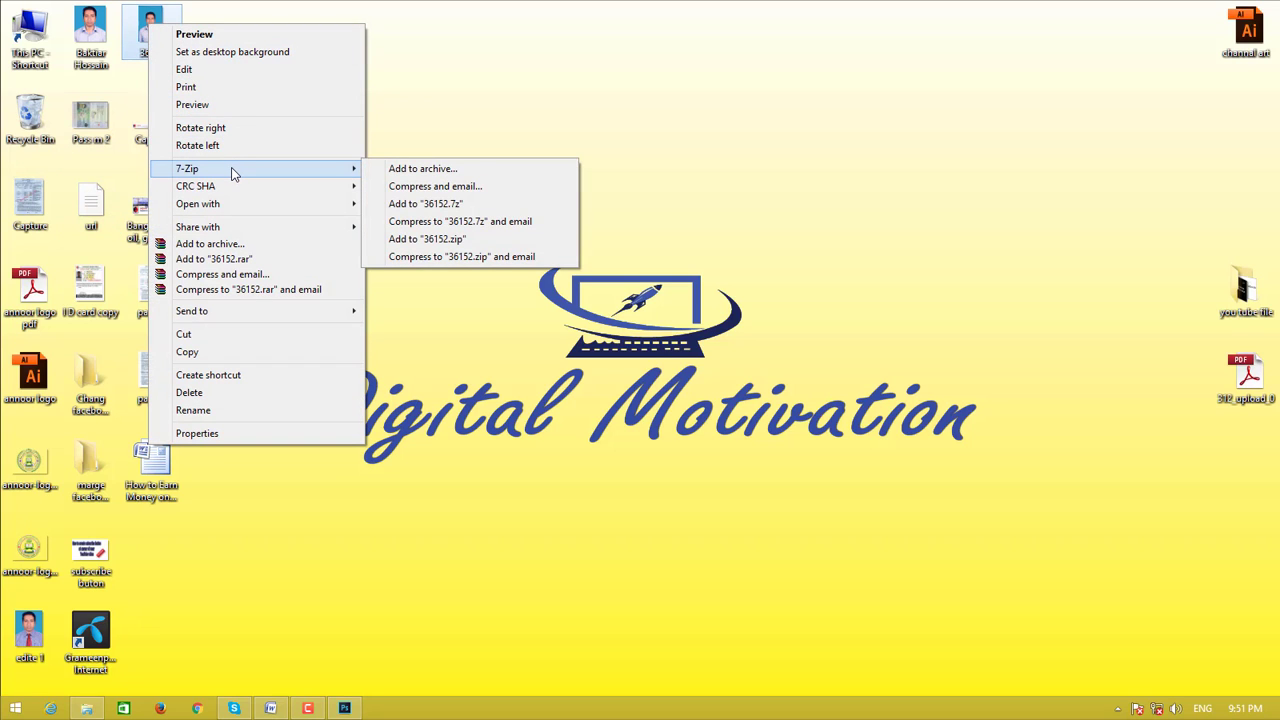
mouse_move(198, 203)
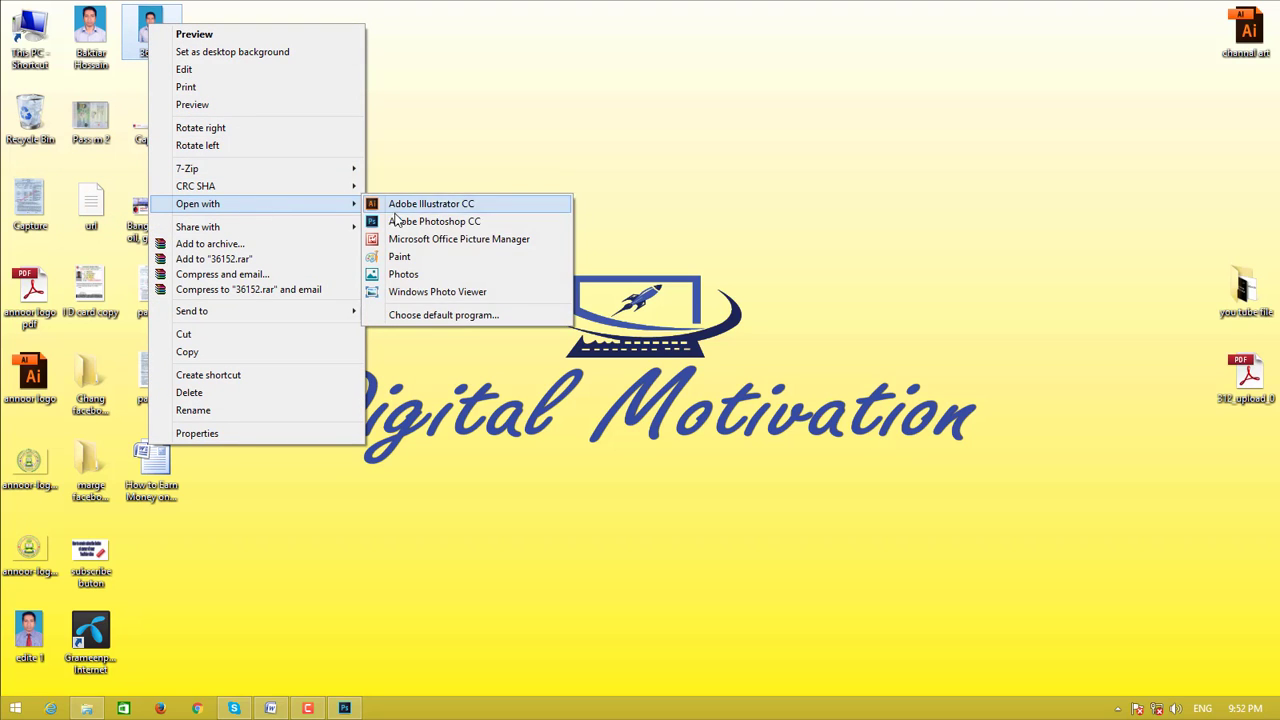
left_click(403, 226)
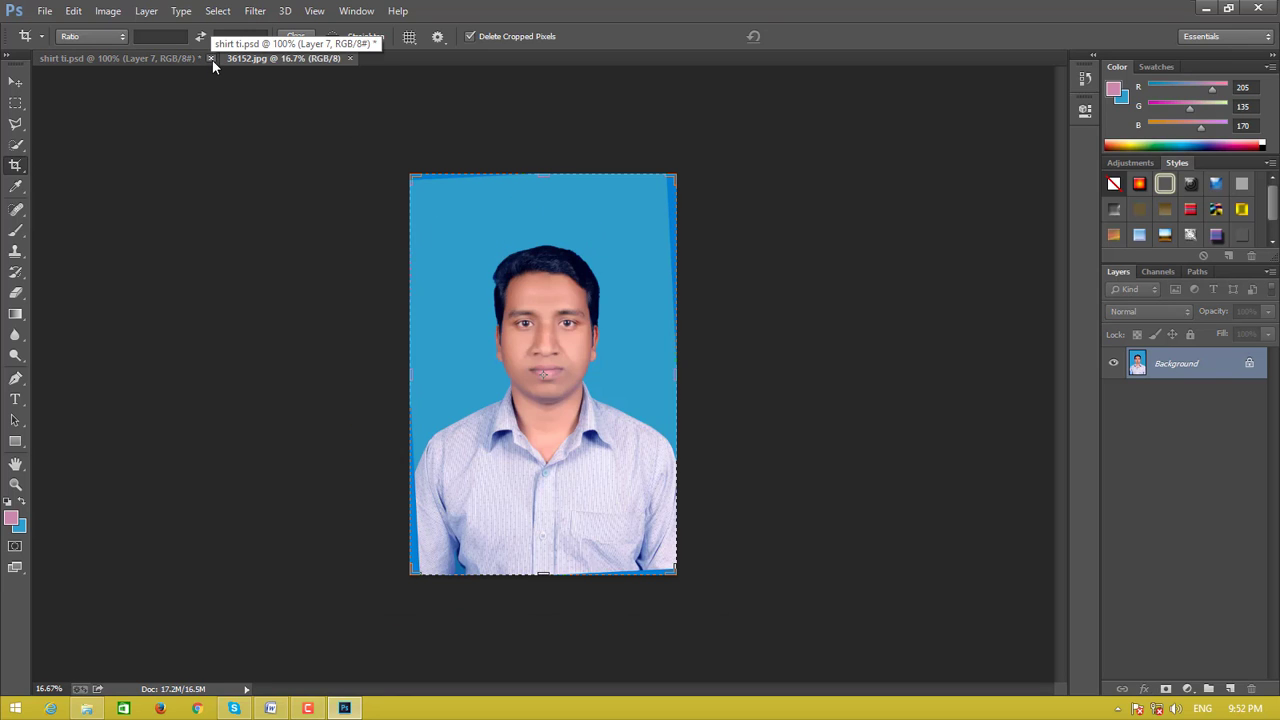
- Close shirt ti.psd without saving and bring up File > Open
left_click(211, 59)
left_click(645, 271)
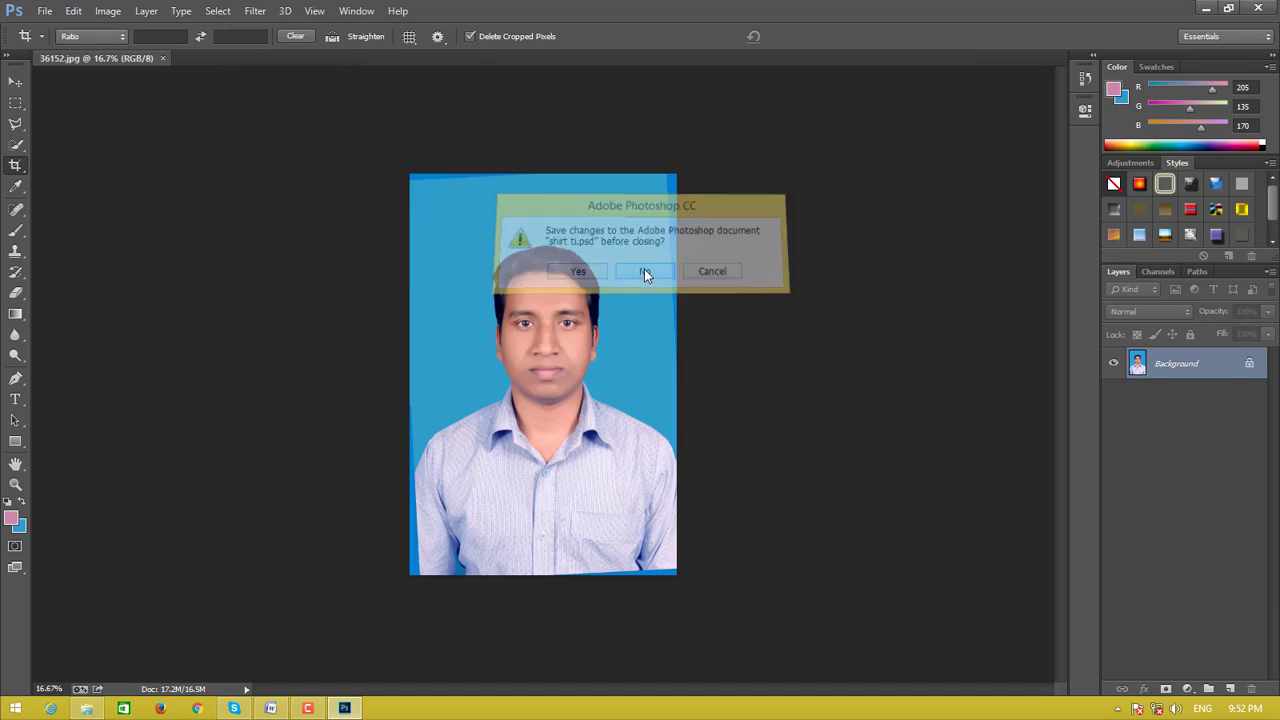
left_click(45, 11)
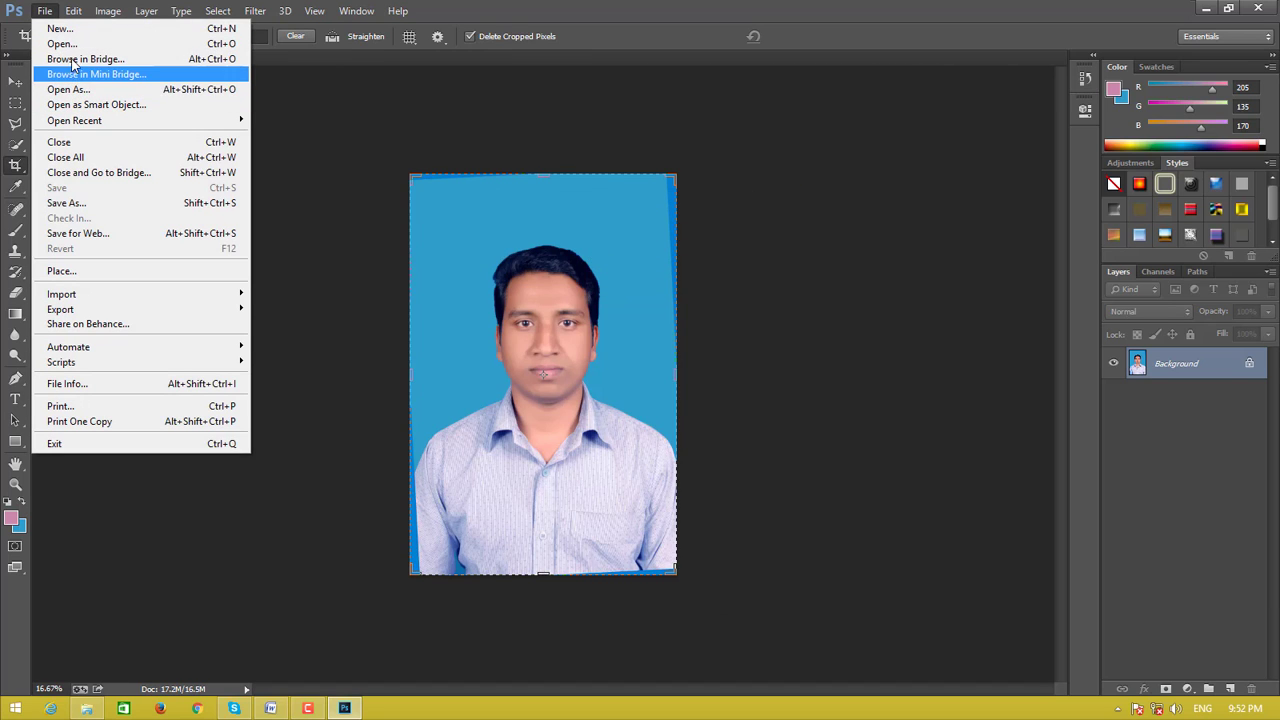
left_click(62, 44)
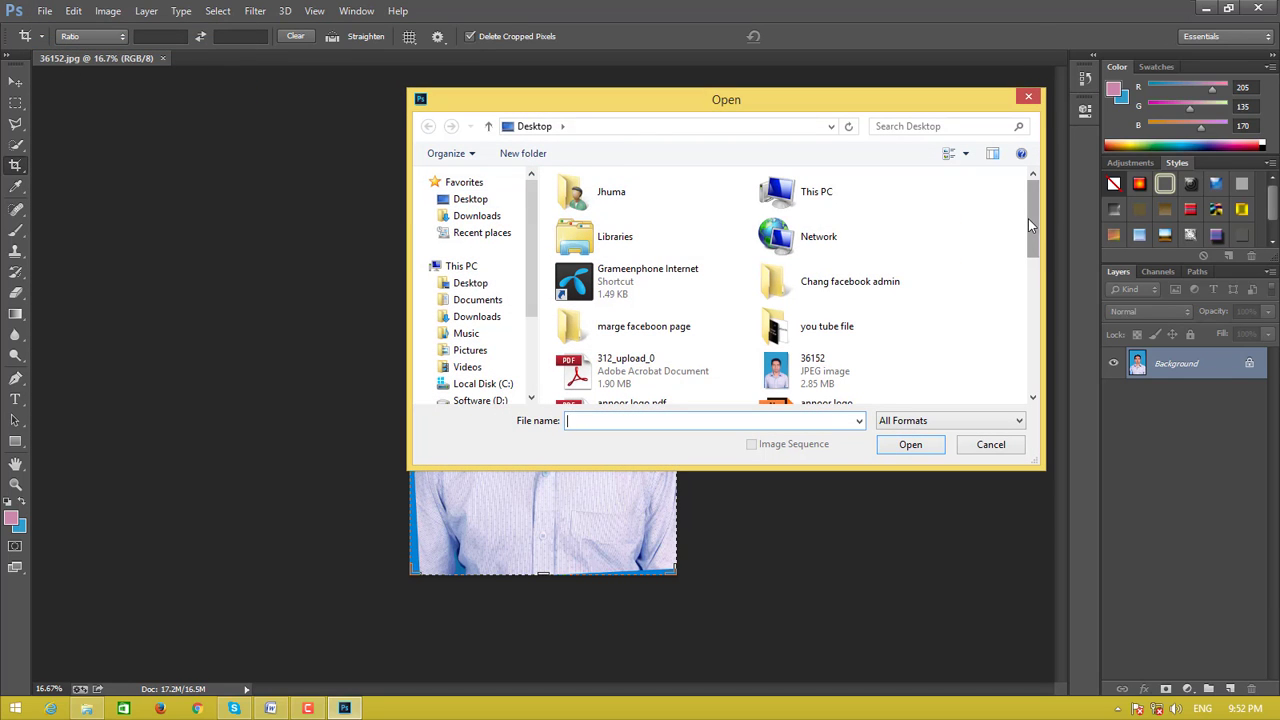
- Browse to the photoshop eliment folder on Software (D:) and open coart coffe colour.psd
left_click_drag(1028, 218, 1041, 310)
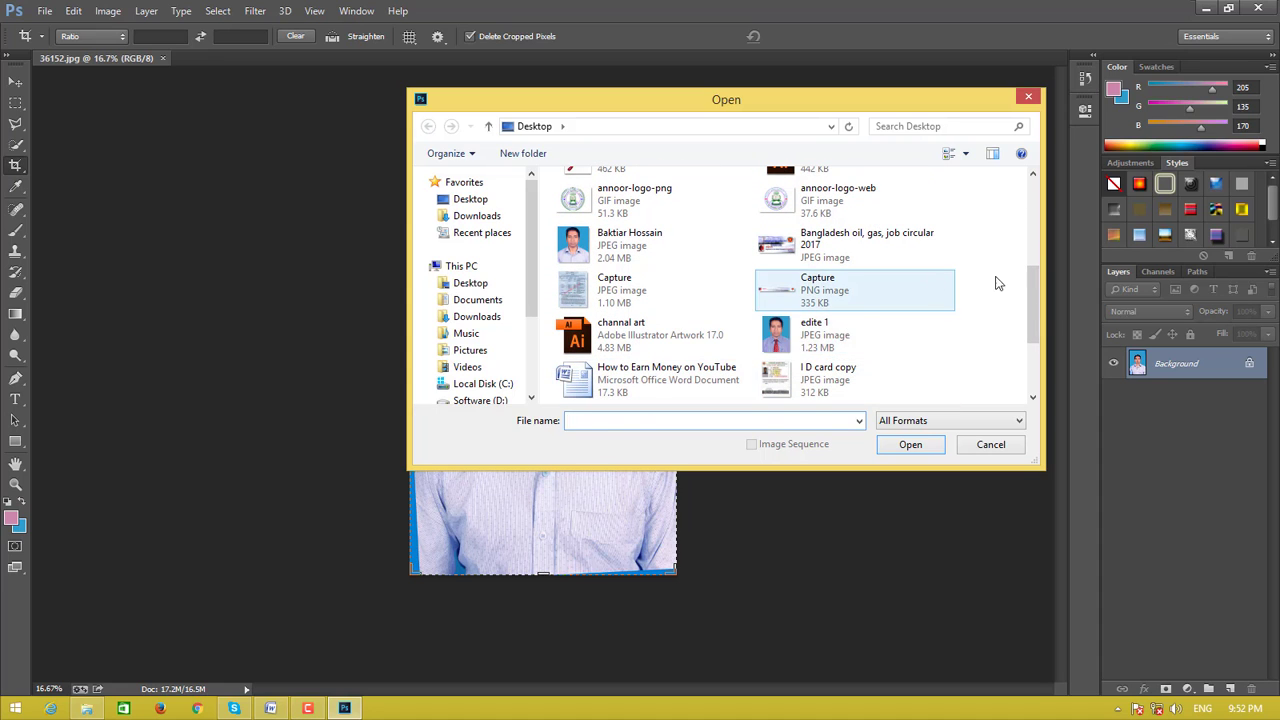
left_click_drag(1035, 300, 1037, 170)
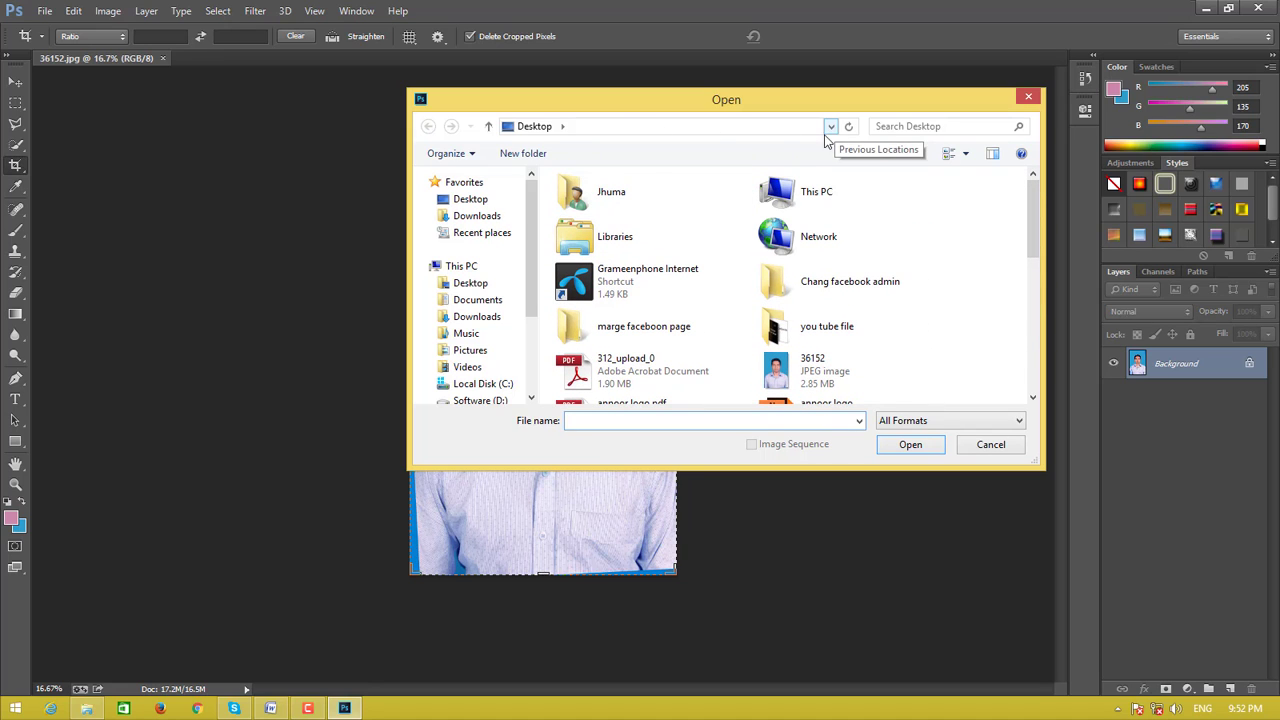
mouse_move(478, 290)
scroll(532, 270, "down", 1)
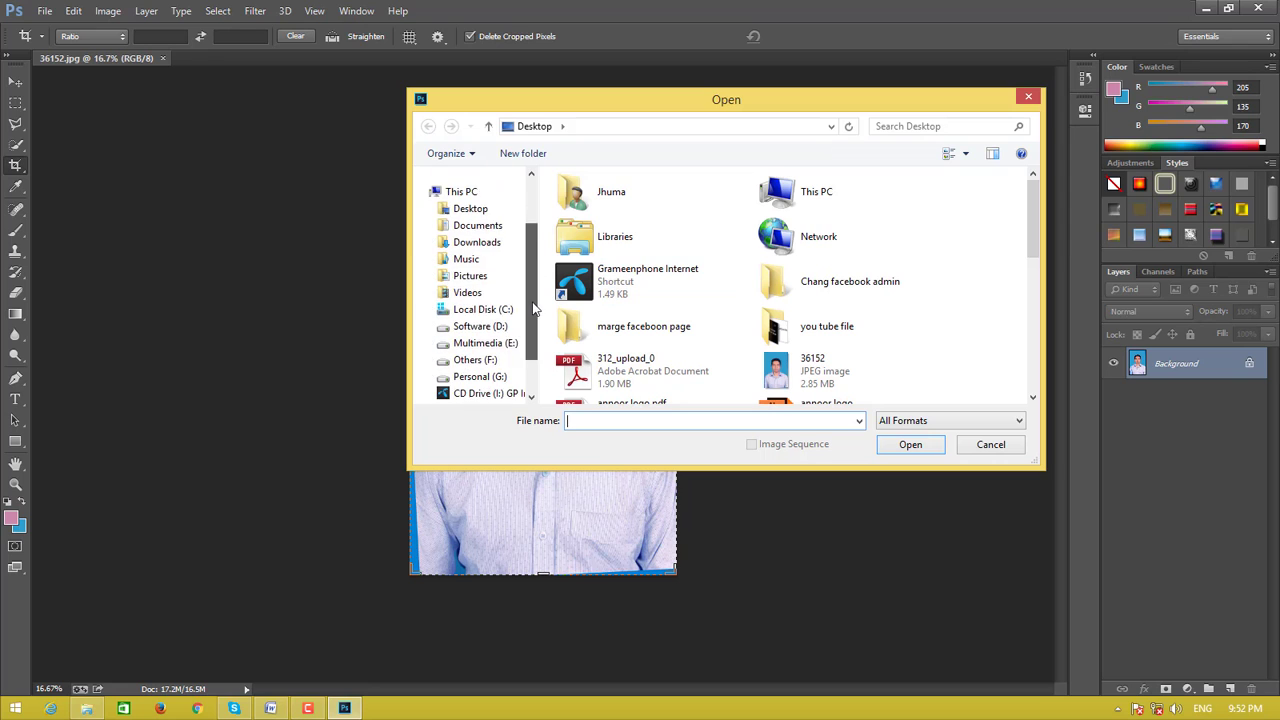
scroll(520, 285, "down", 1)
left_click(480, 293)
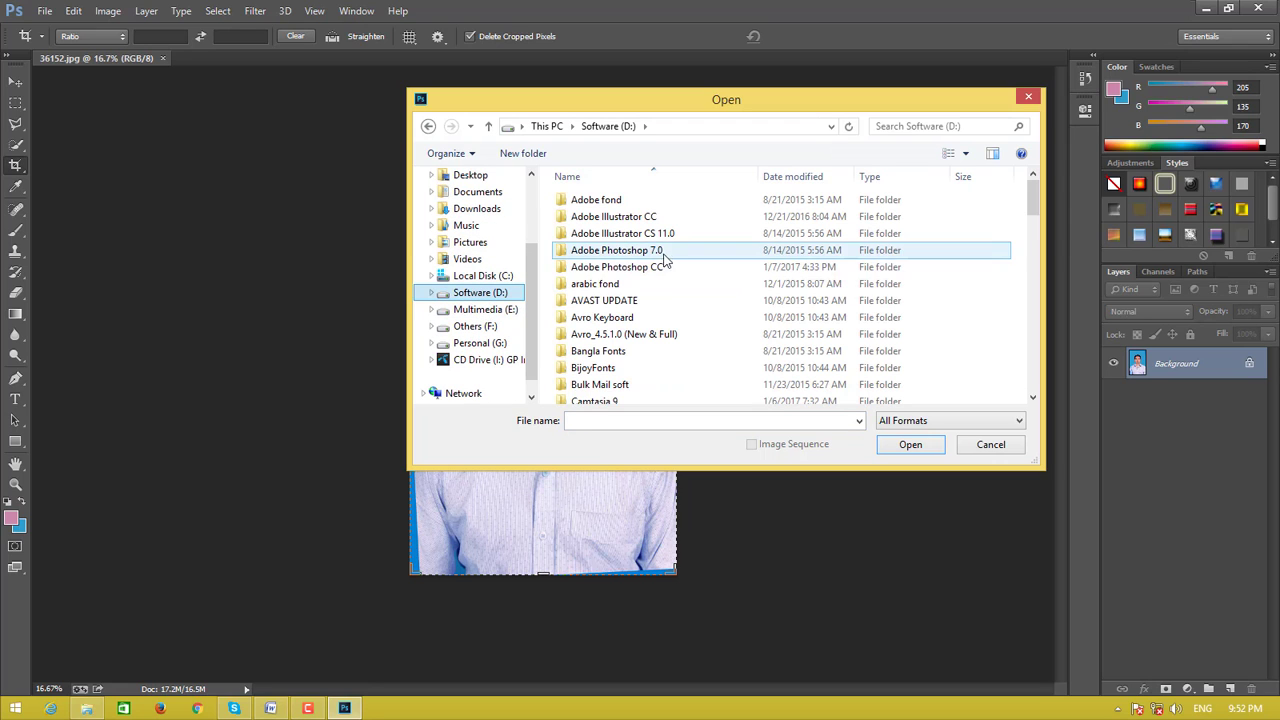
scroll(600, 265, "down", 1)
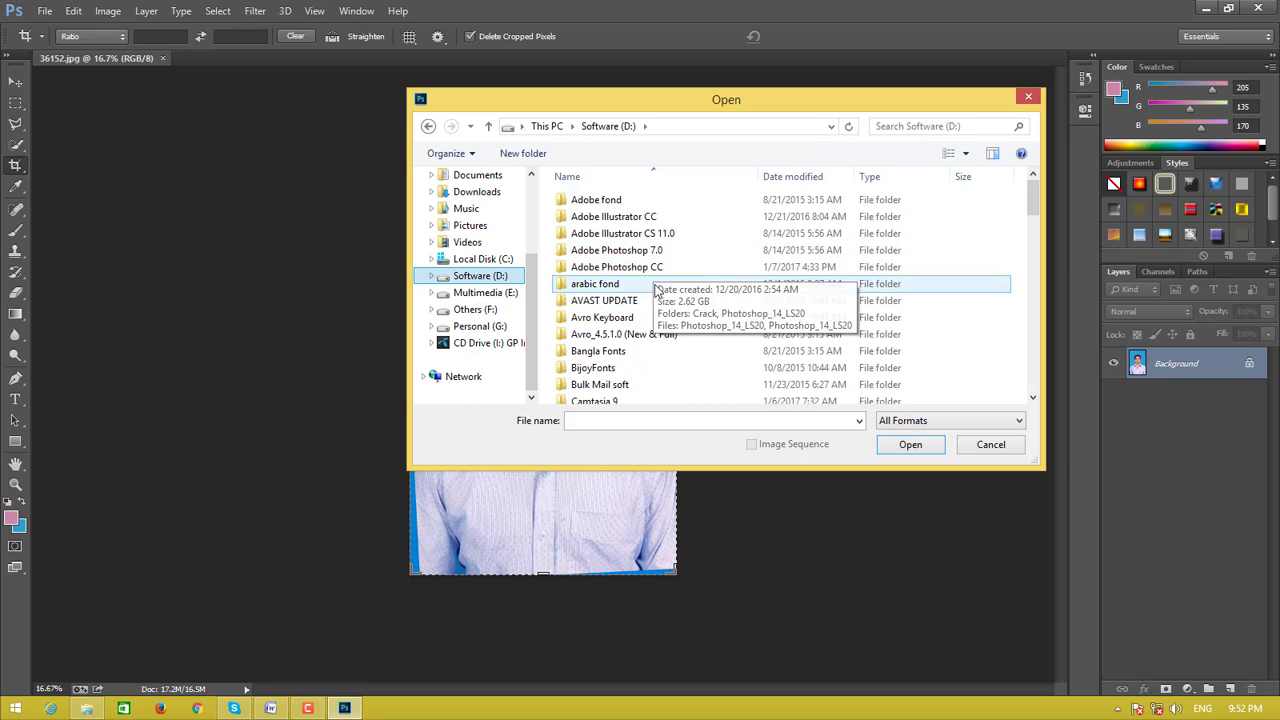
left_click_drag(1036, 207, 1037, 263)
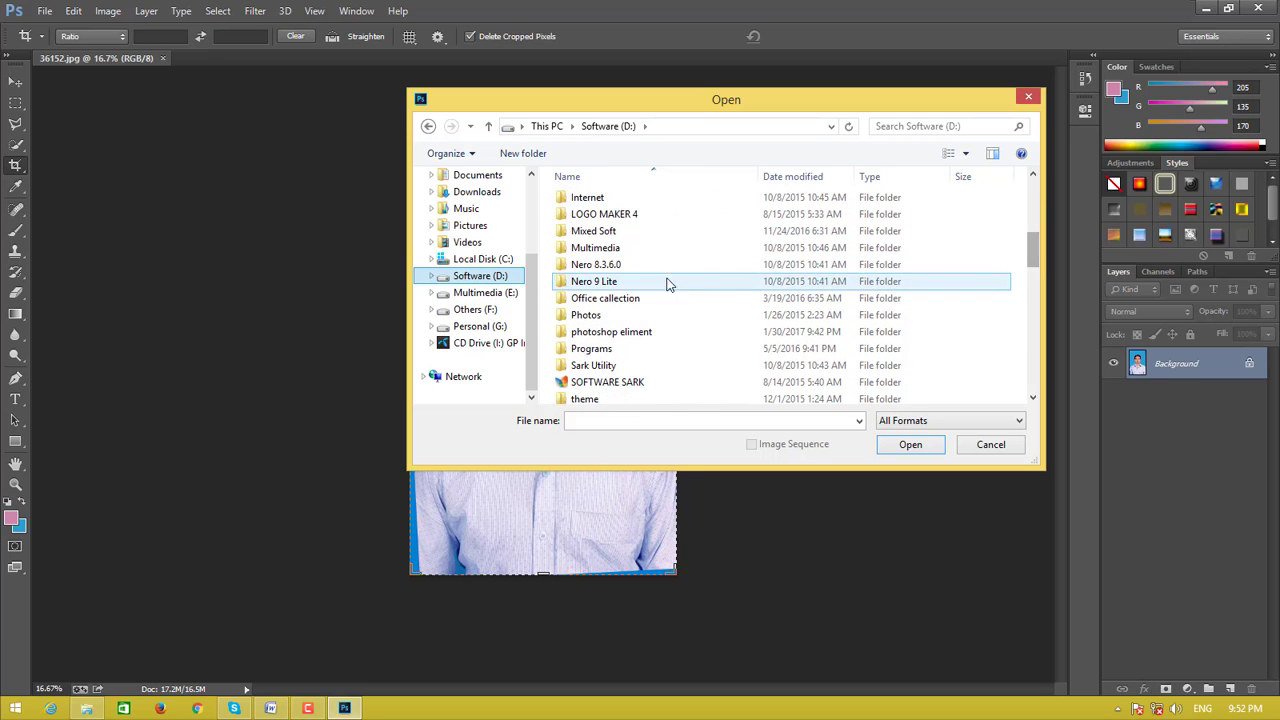
double_click(617, 340)
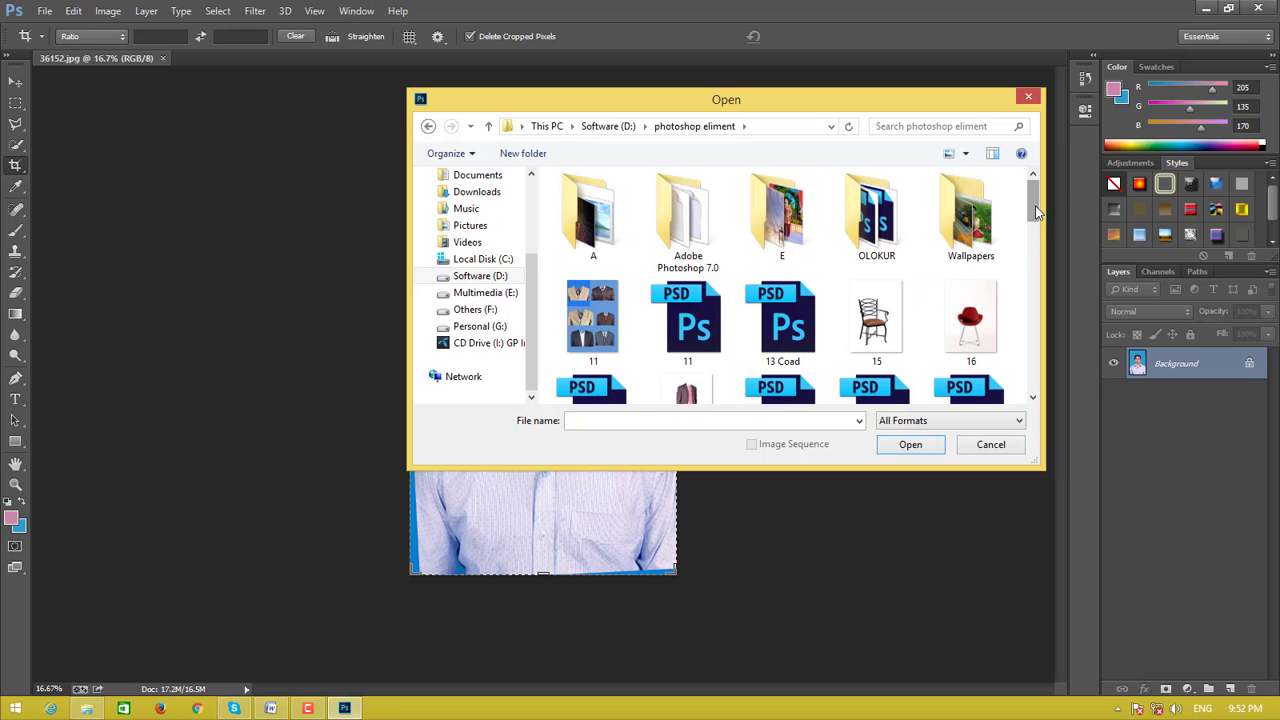
left_click_drag(1034, 206, 1028, 333)
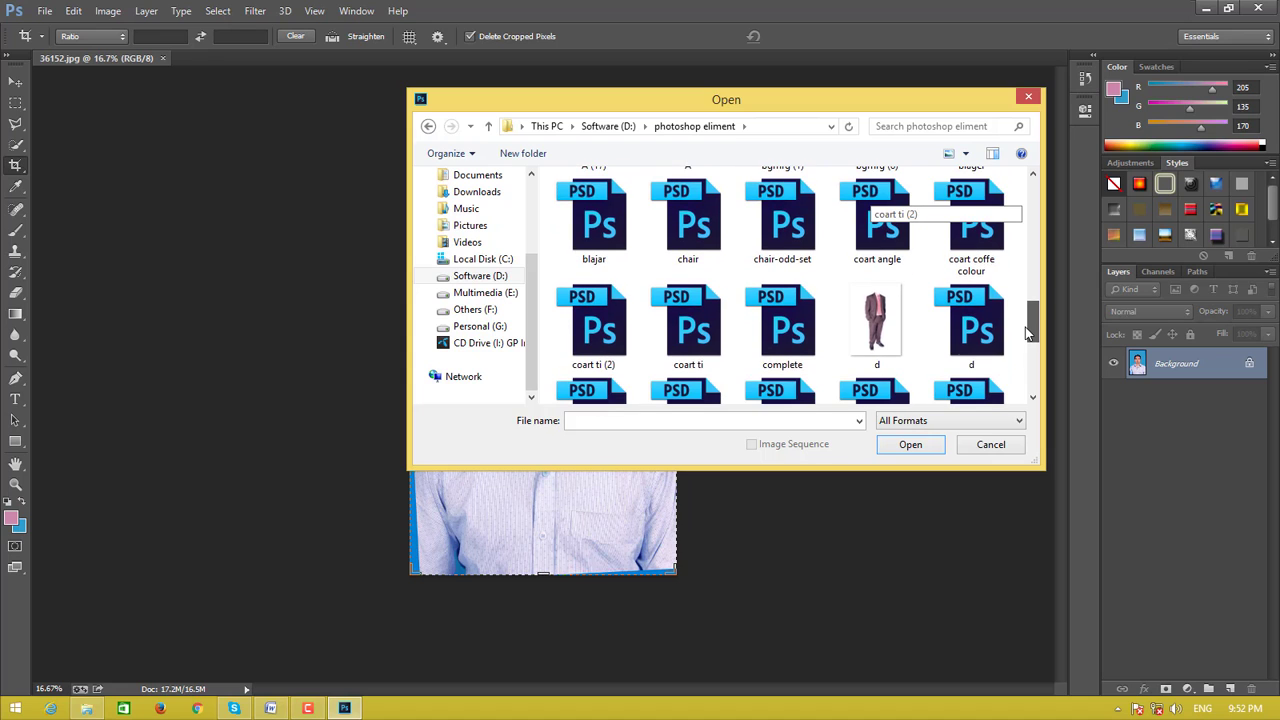
left_click(968, 220)
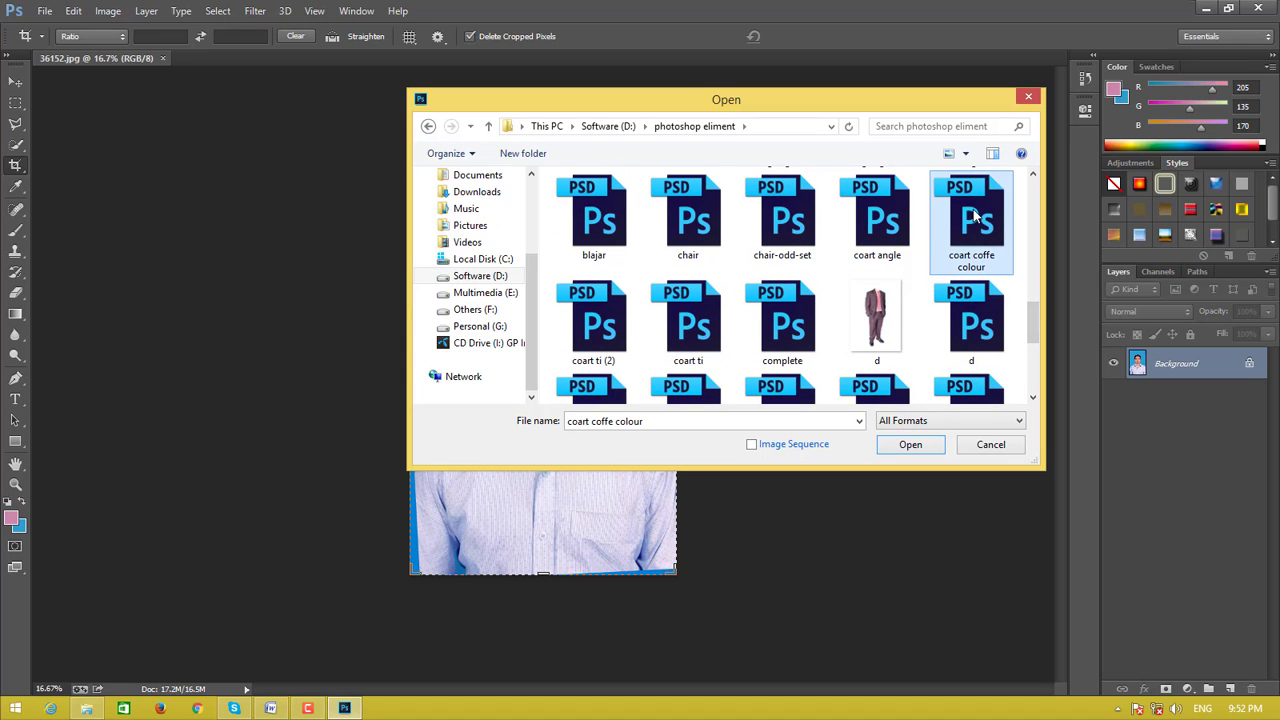
left_click(908, 445)
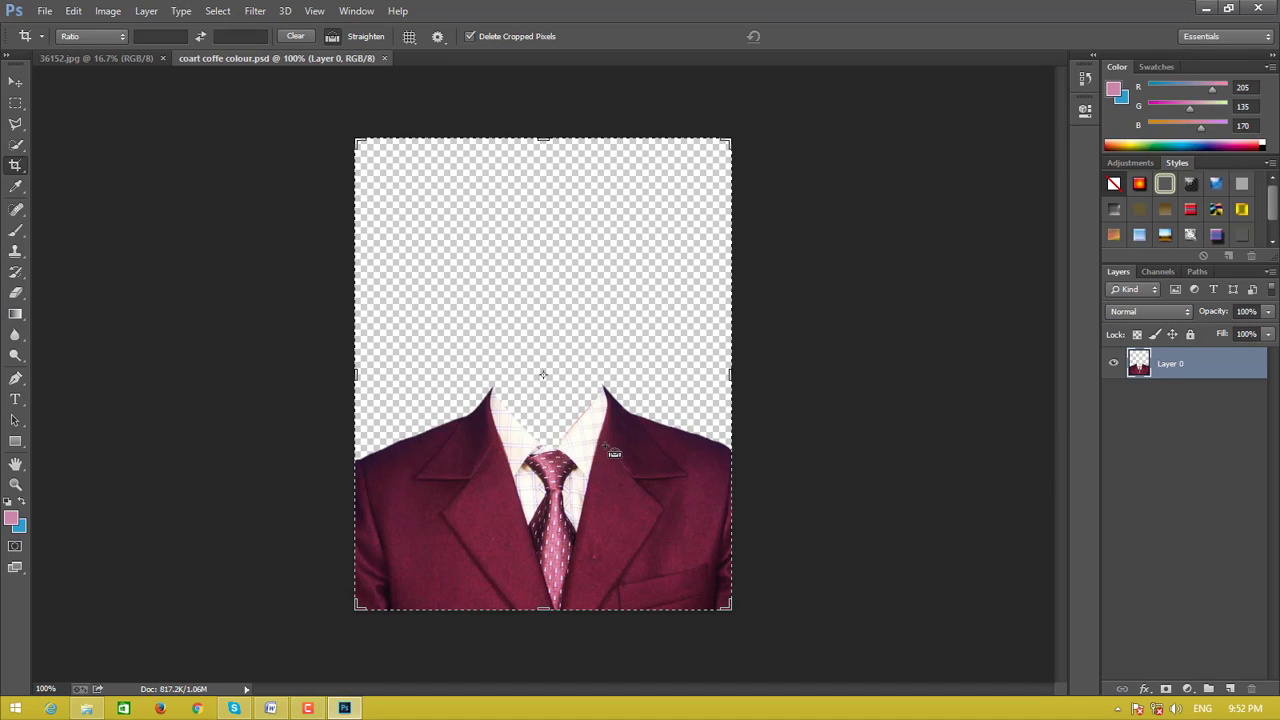
- Move the suit onto the 36152.jpg photo and convert it to a smart object
left_click(15, 81)
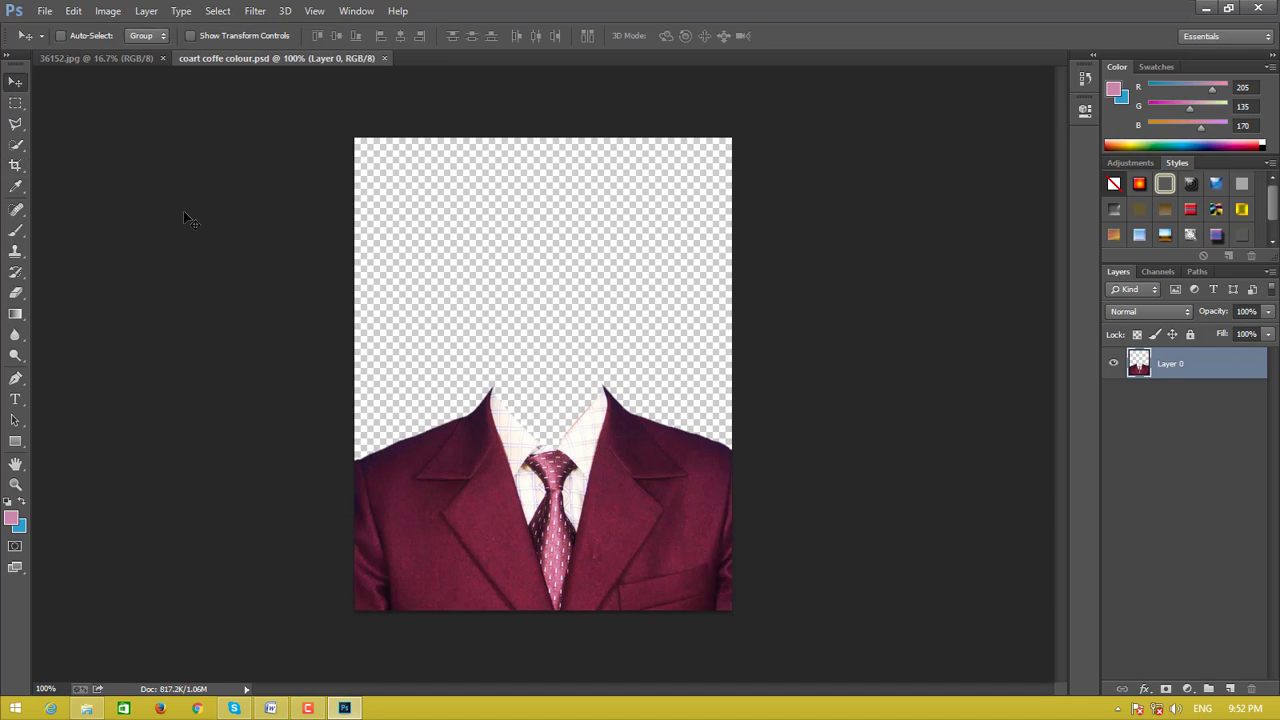
mouse_move(634, 491)
left_mouse_down()
mouse_move(113, 60)
mouse_move(545, 465)
left_mouse_up()
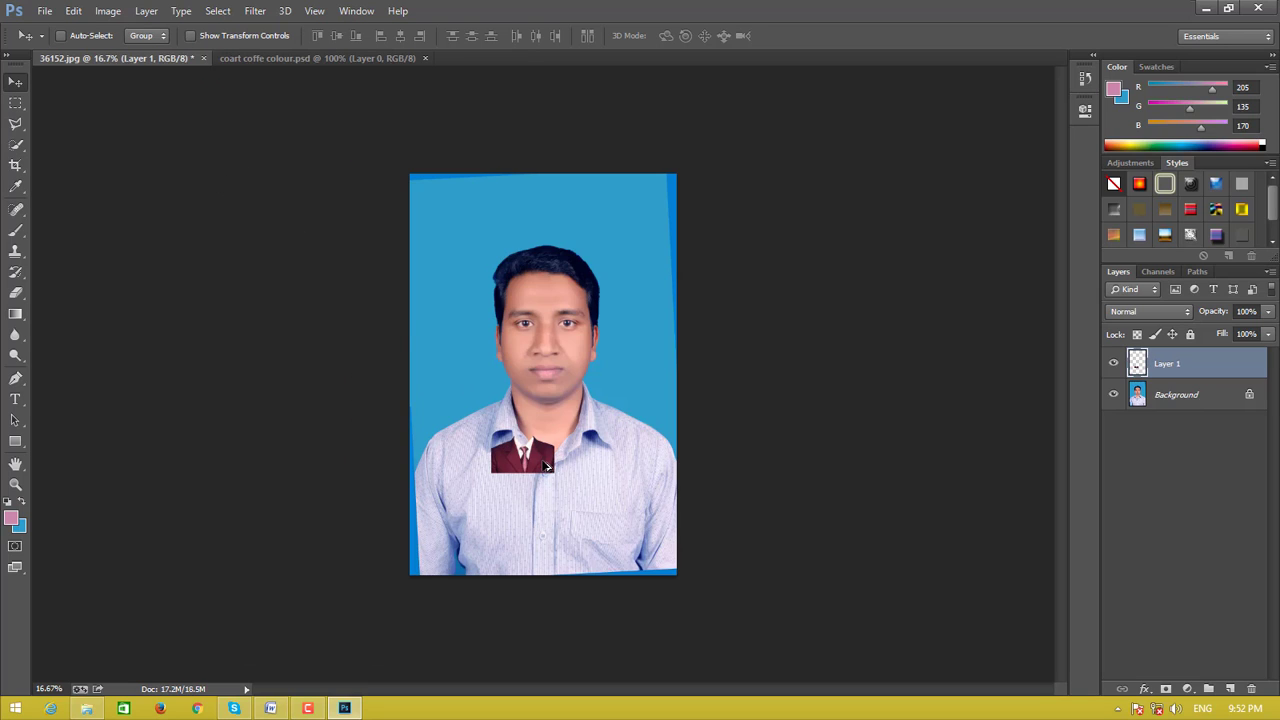
left_click(146, 11)
mouse_move(170, 271)
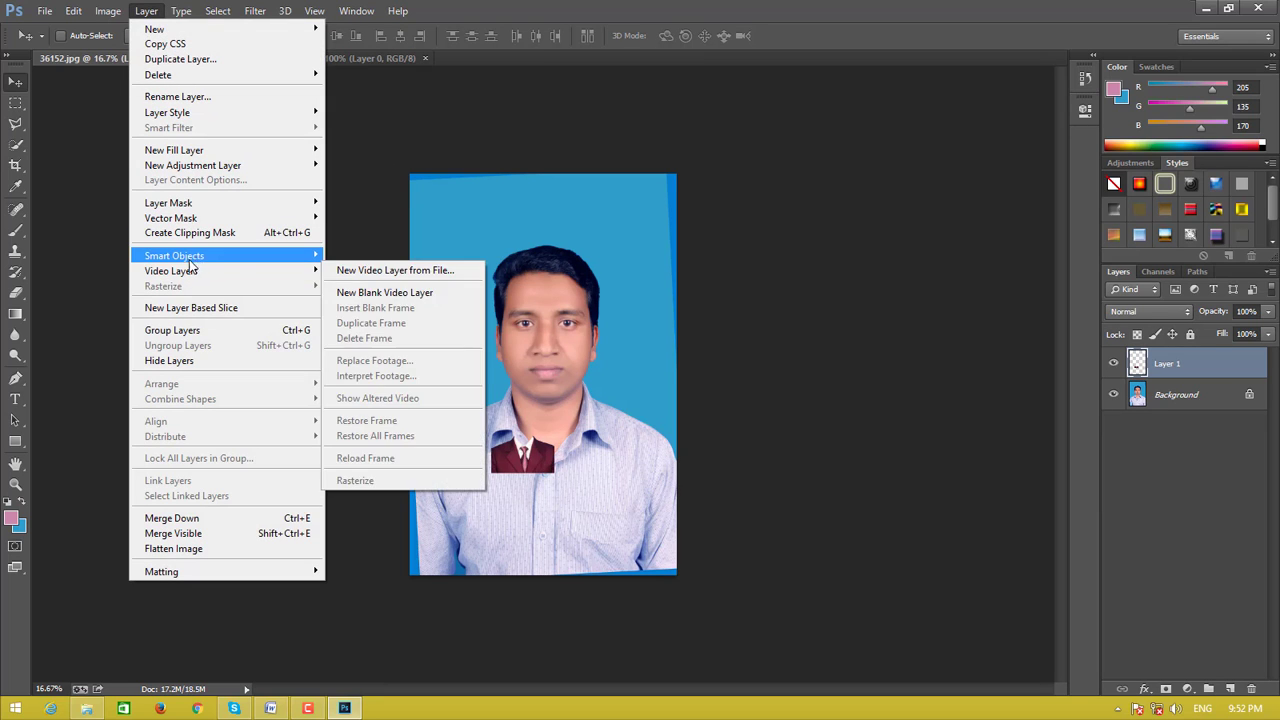
left_click(290, 257)
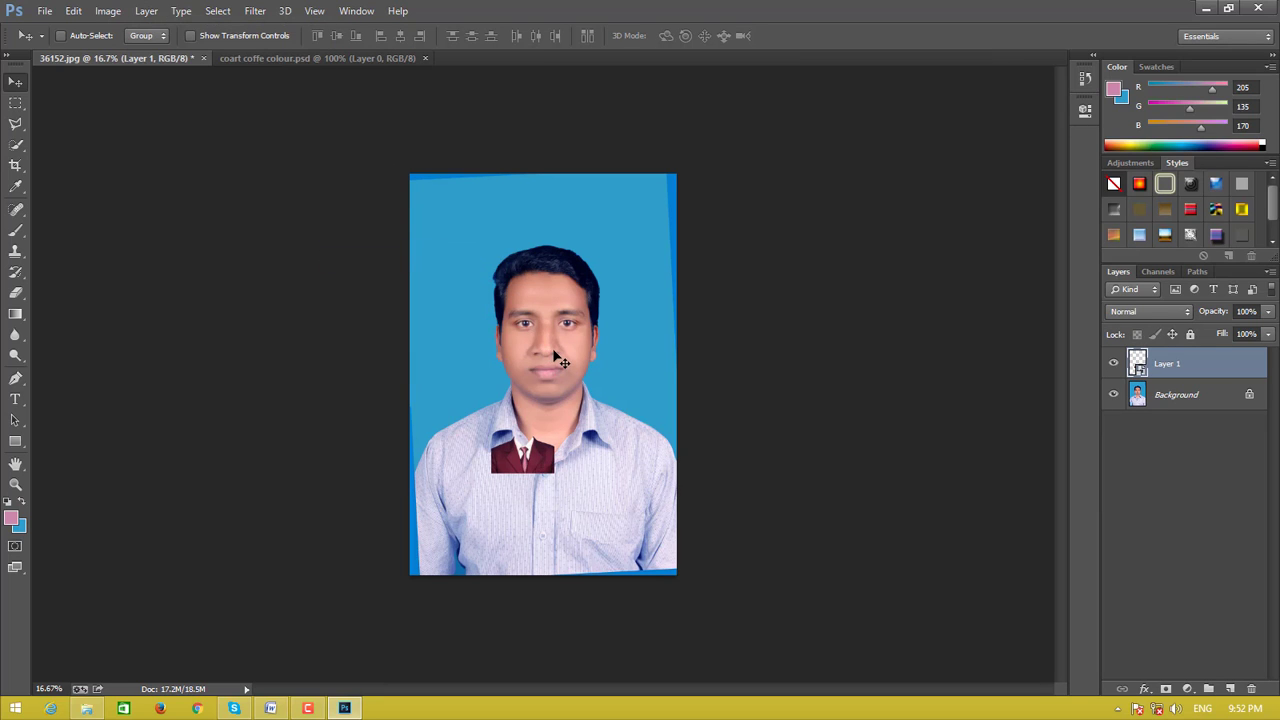
- Free-transform the suit, scaling and positioning it over the man's chest and shoulders
key("ctrl+t")
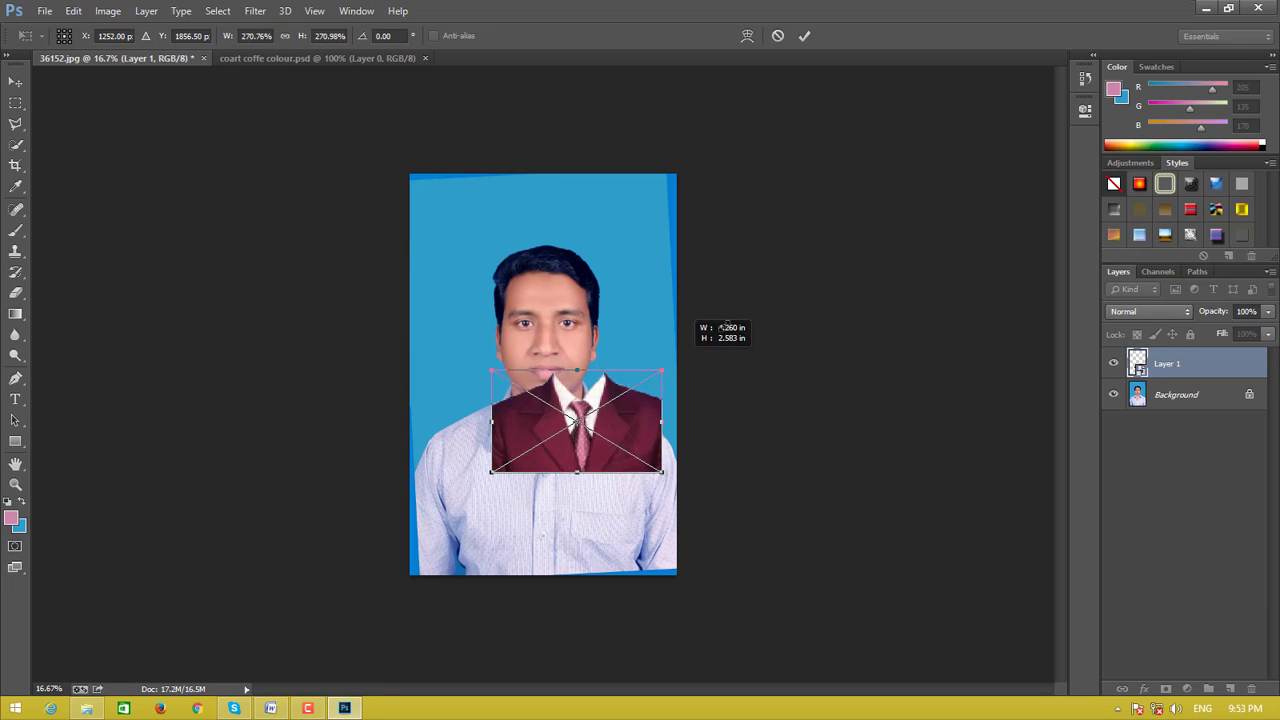
left_click_drag(555, 435, 803, 283)
mouse_move(631, 372)
left_mouse_down()
mouse_move(553, 472)
mouse_move(538, 472)
left_mouse_up()
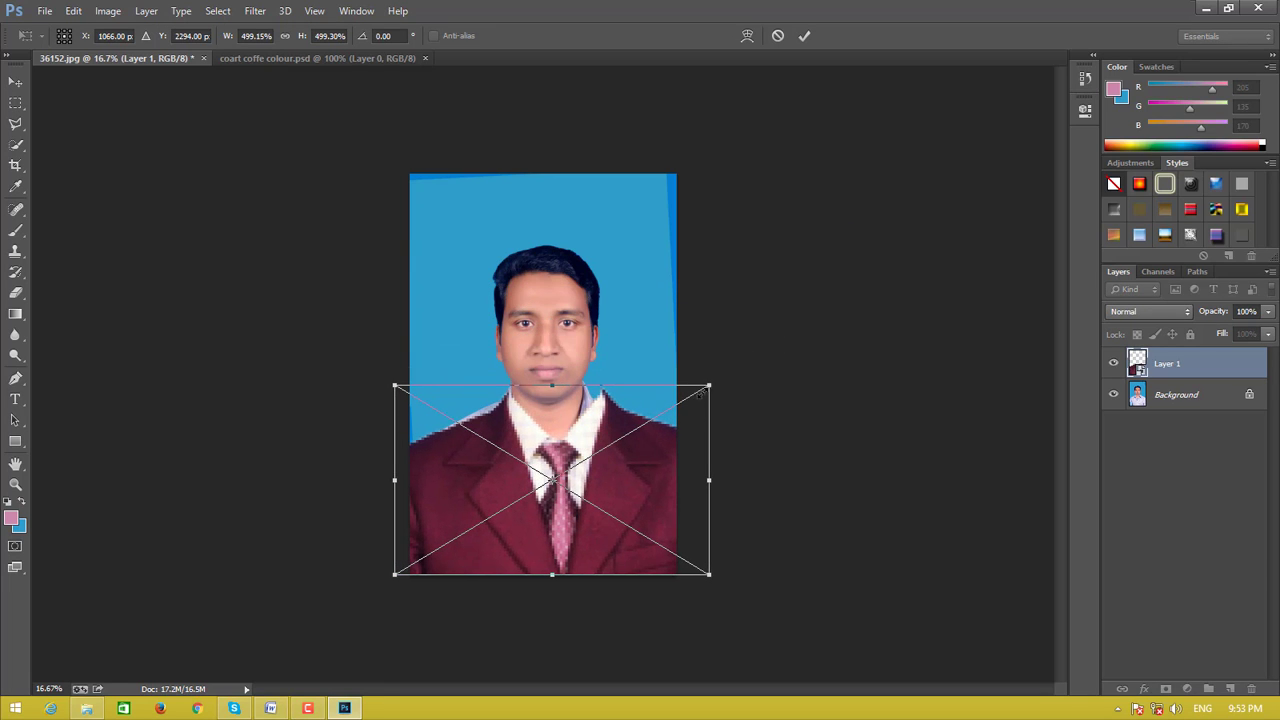
left_click_drag(700, 394, 652, 419)
left_click_drag(544, 502, 567, 465)
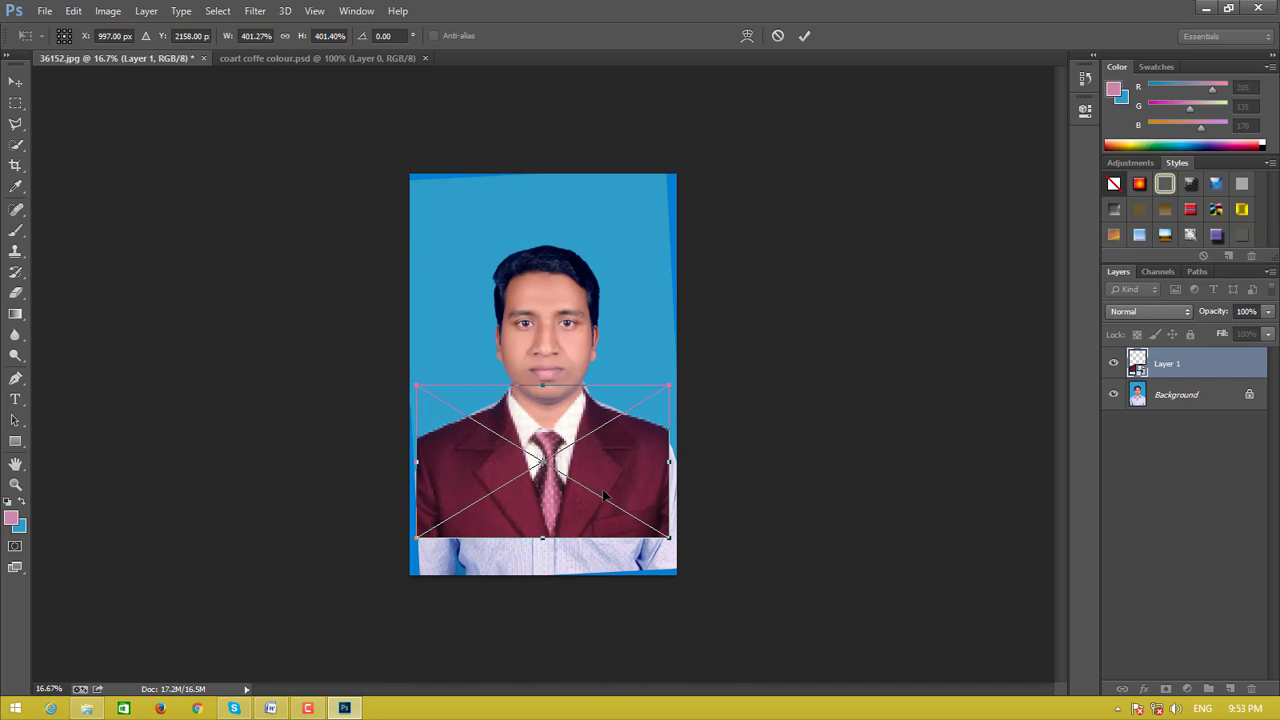
mouse_move(546, 540)
left_mouse_down()
mouse_move(546, 551)
mouse_move(560, 508)
left_mouse_up()
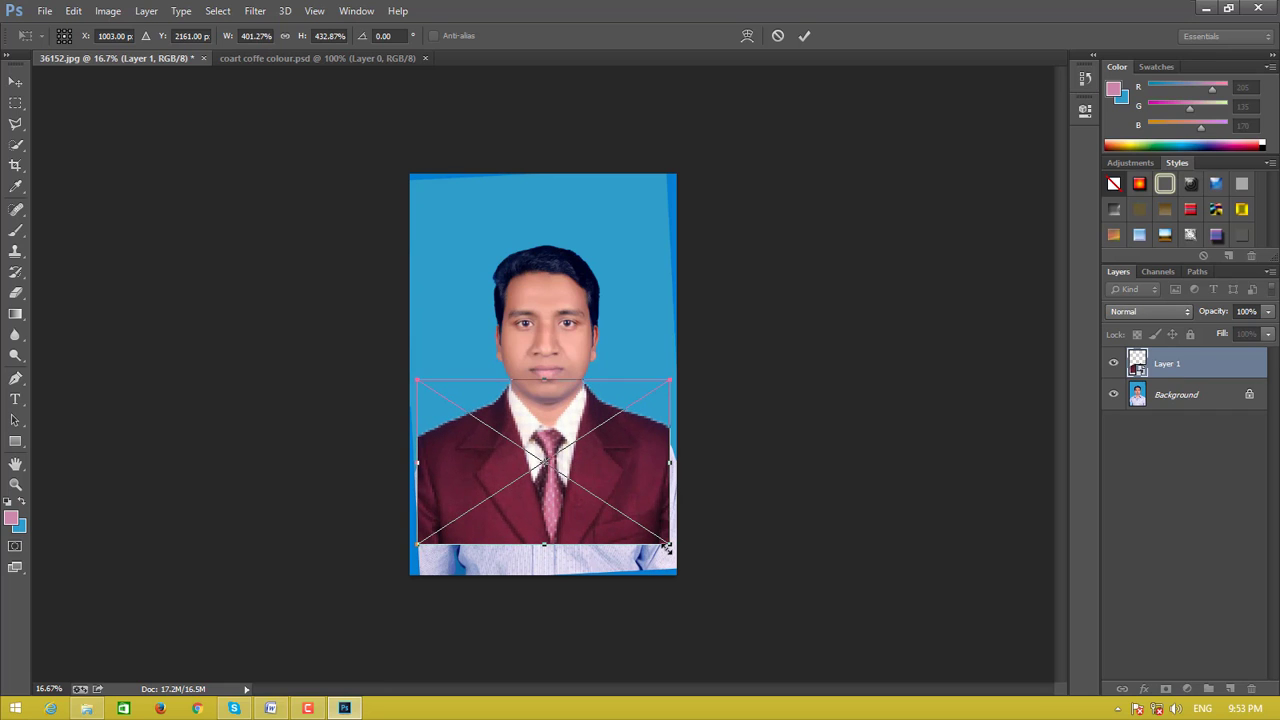
left_click_drag(667, 546, 658, 538)
left_click_drag(599, 505, 600, 510)
key("Return")
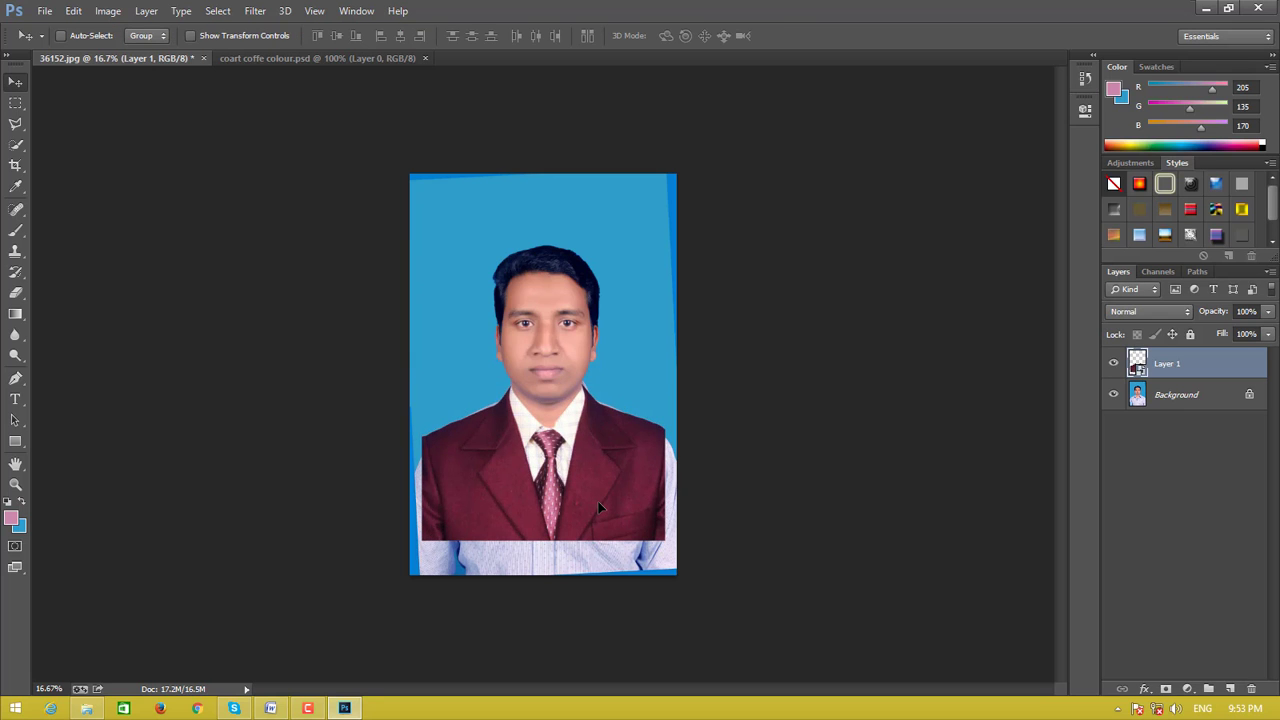
- Zoom in and nudge the suit slightly upward into place
key("ctrl+plus")
key("ctrl+plus")
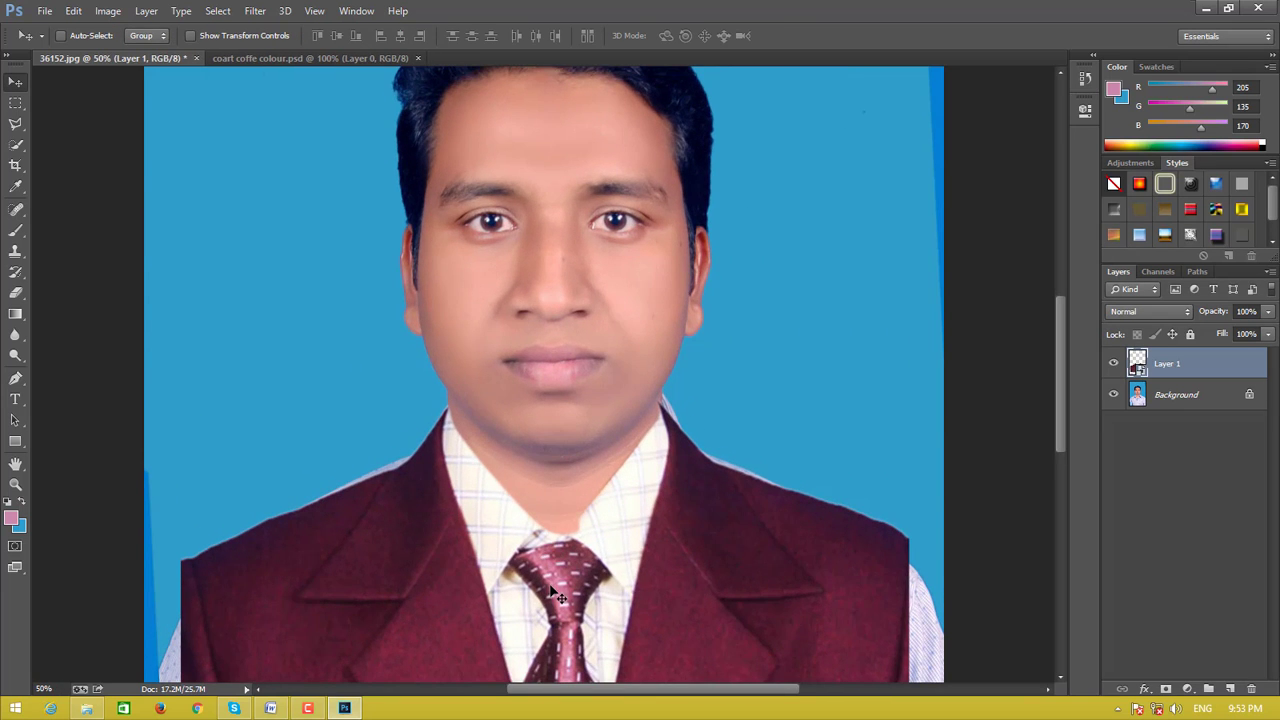
left_click_drag(557, 596, 553, 578)
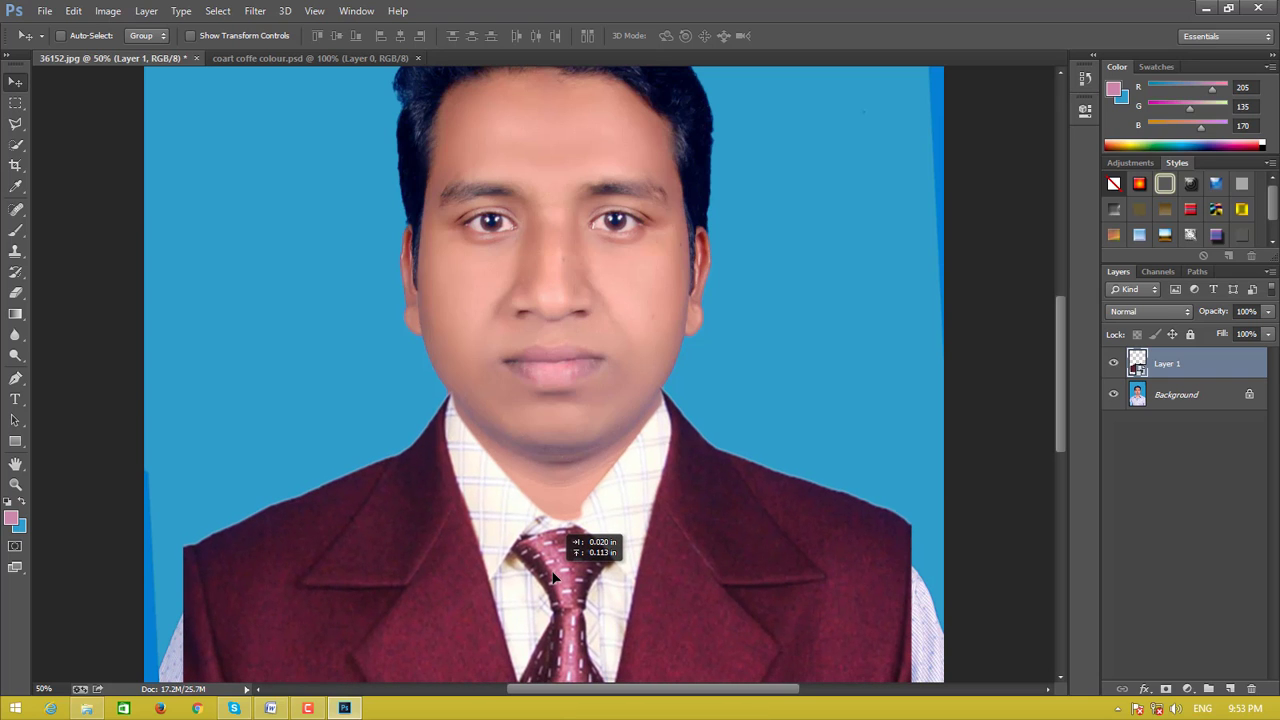
left_click_drag(553, 578, 551, 578)
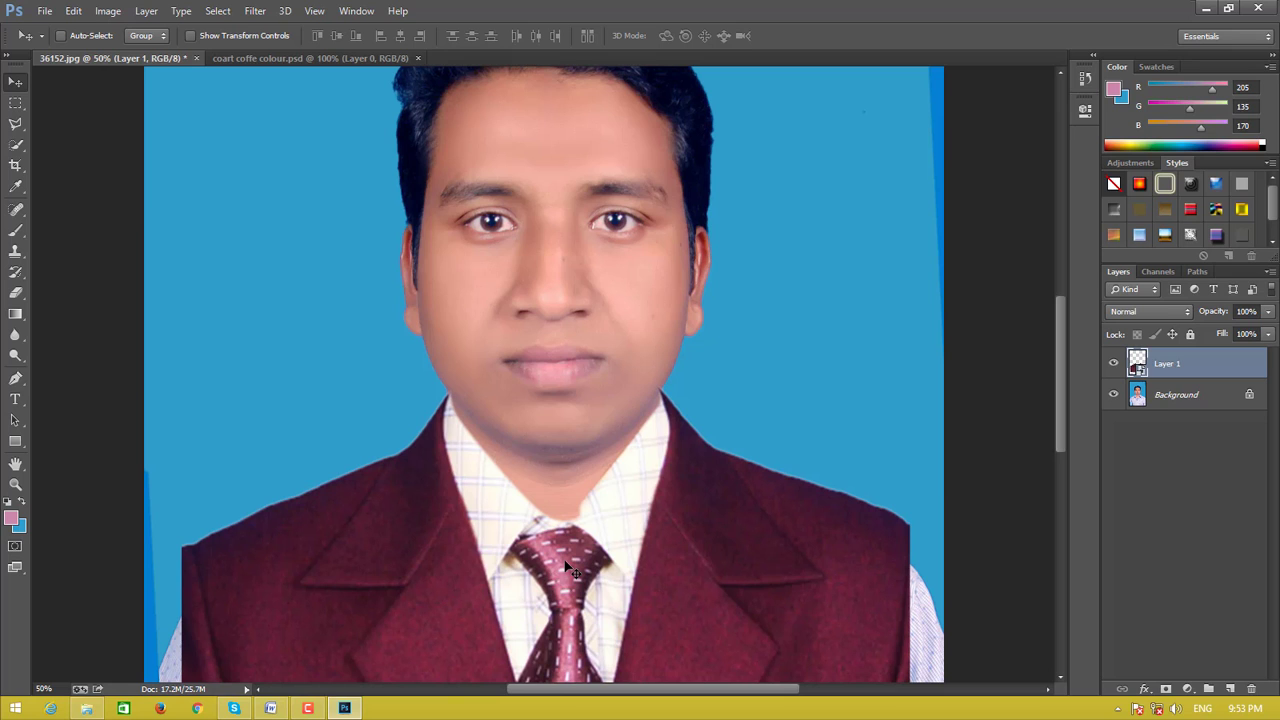
key("ctrl+minus")
key("ctrl+minus")
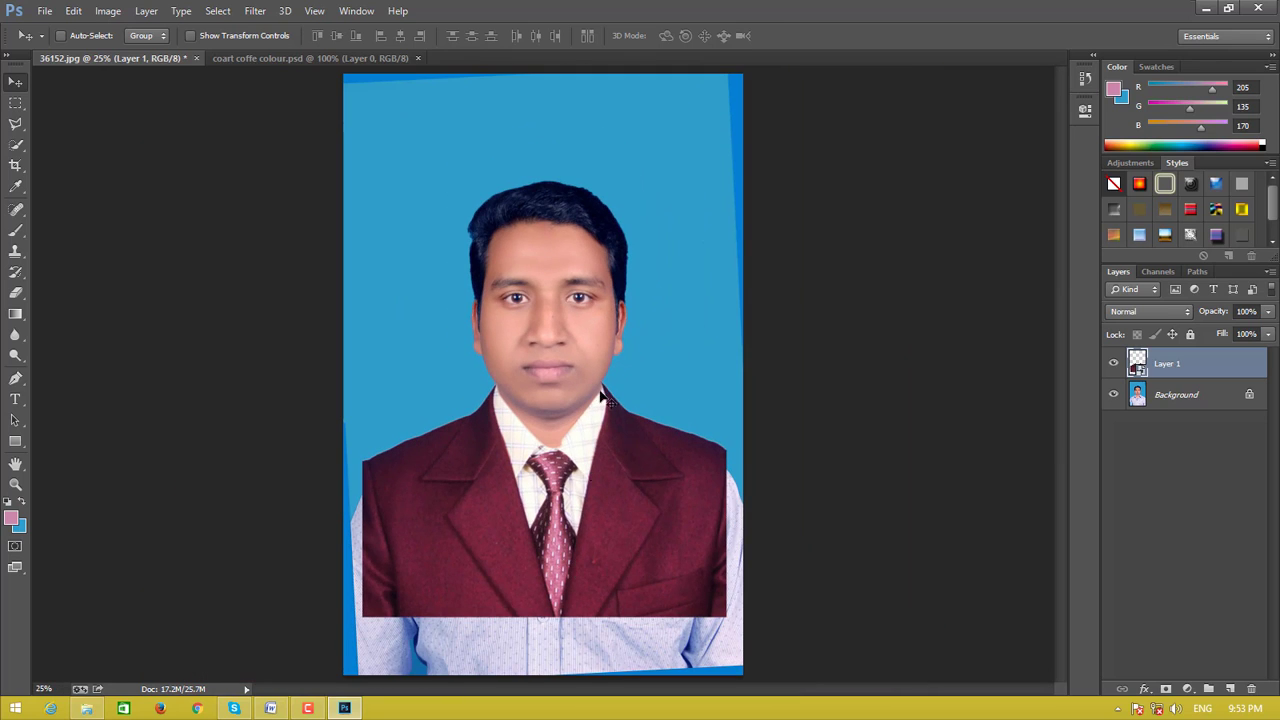
- Enlarge the suit slightly and shift it a few pixels left
key("ctrl+t")
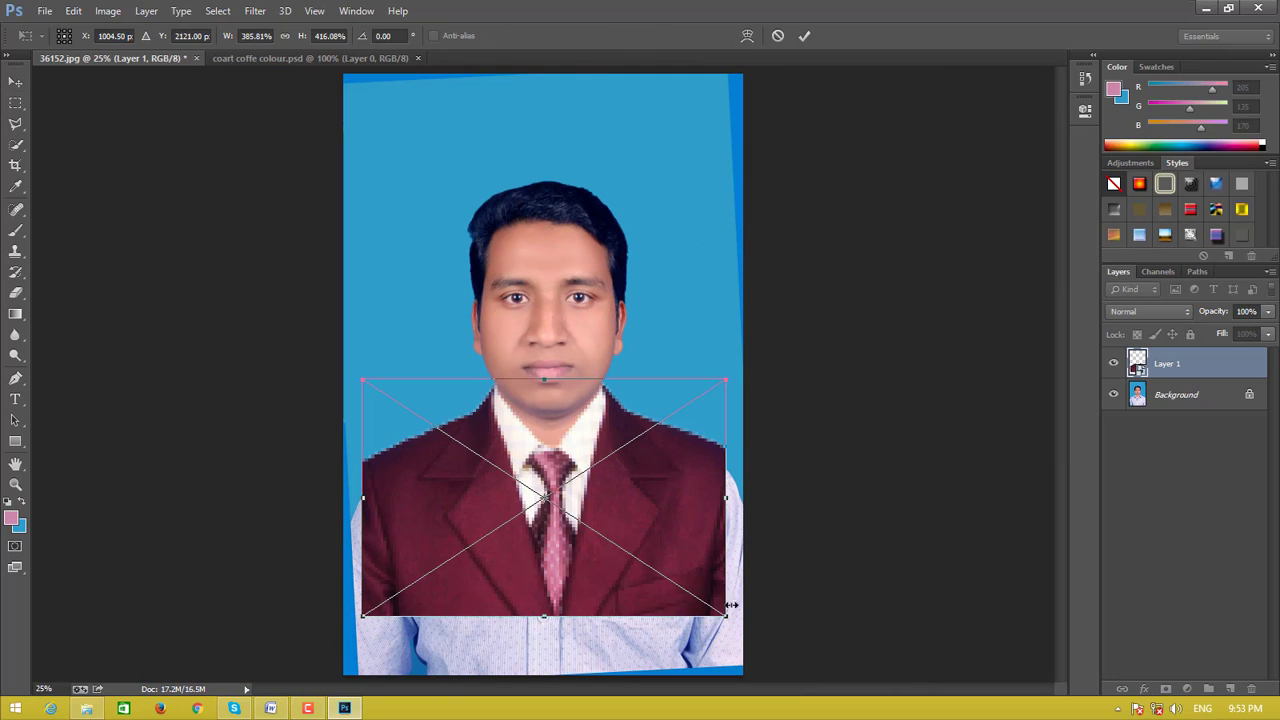
left_click_drag(726, 619, 733, 622)
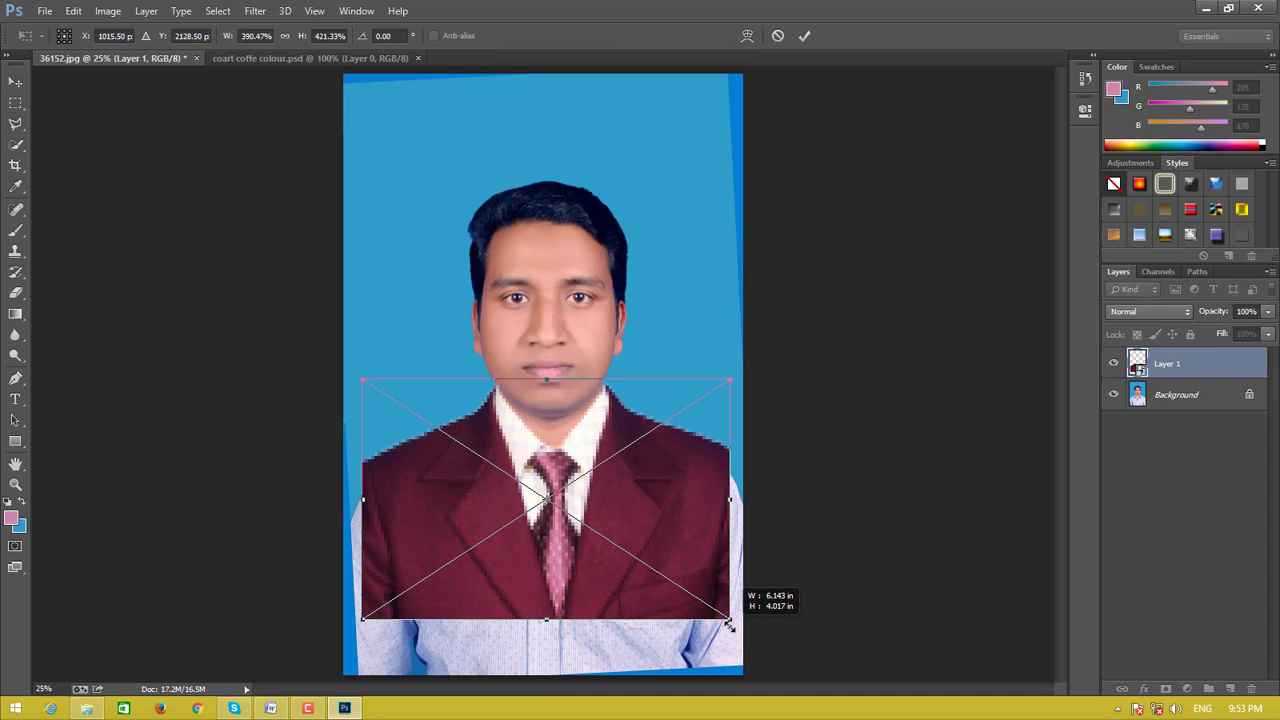
key("Left")
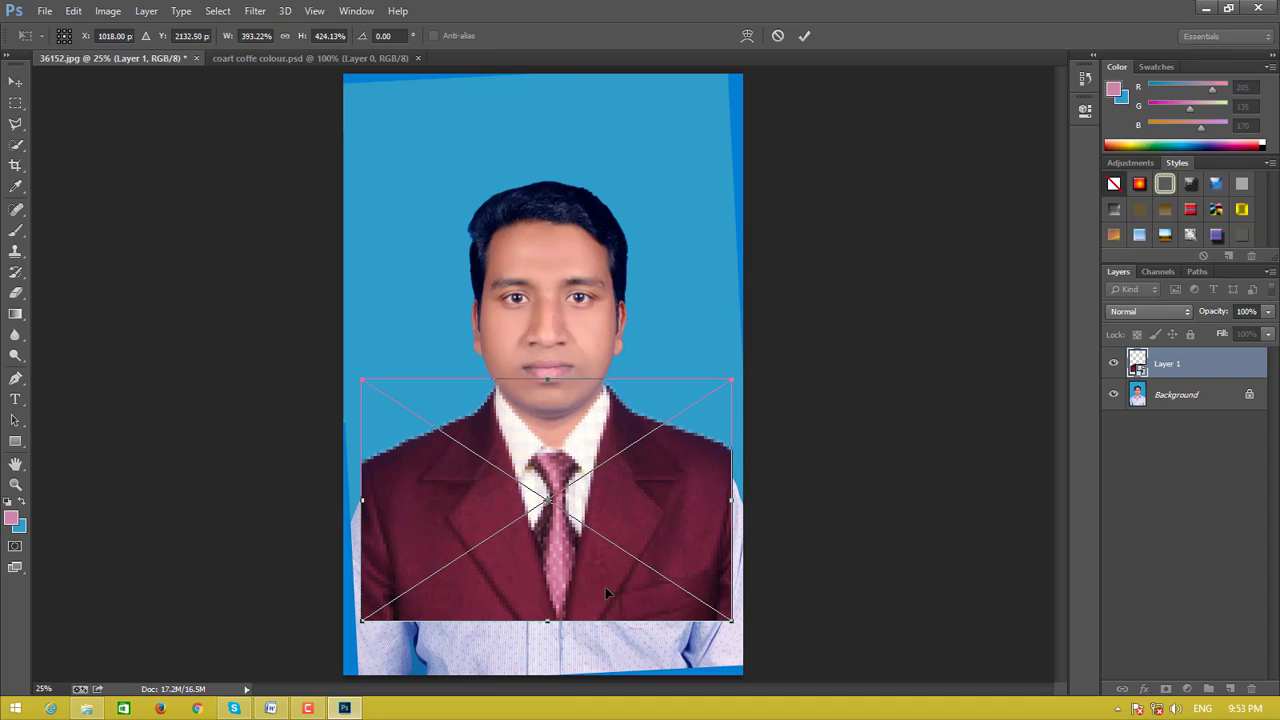
key("Left")
key("Left")
key("Left")
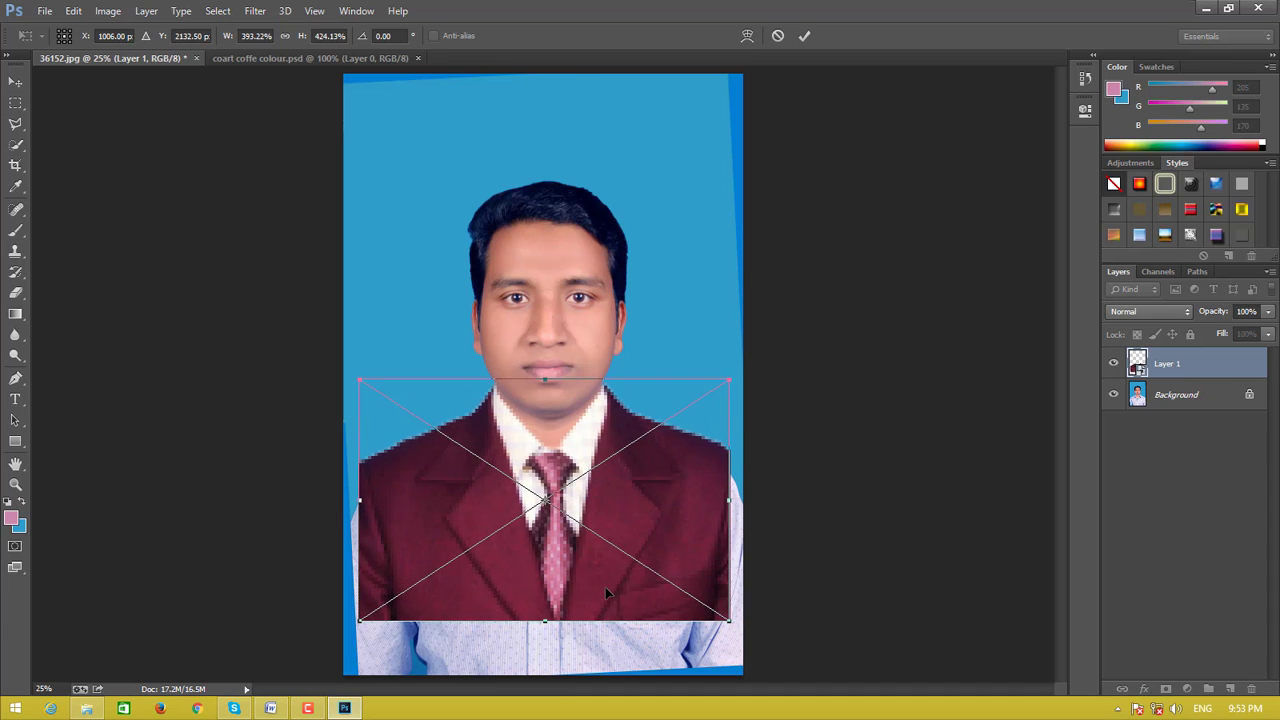
key("Return")
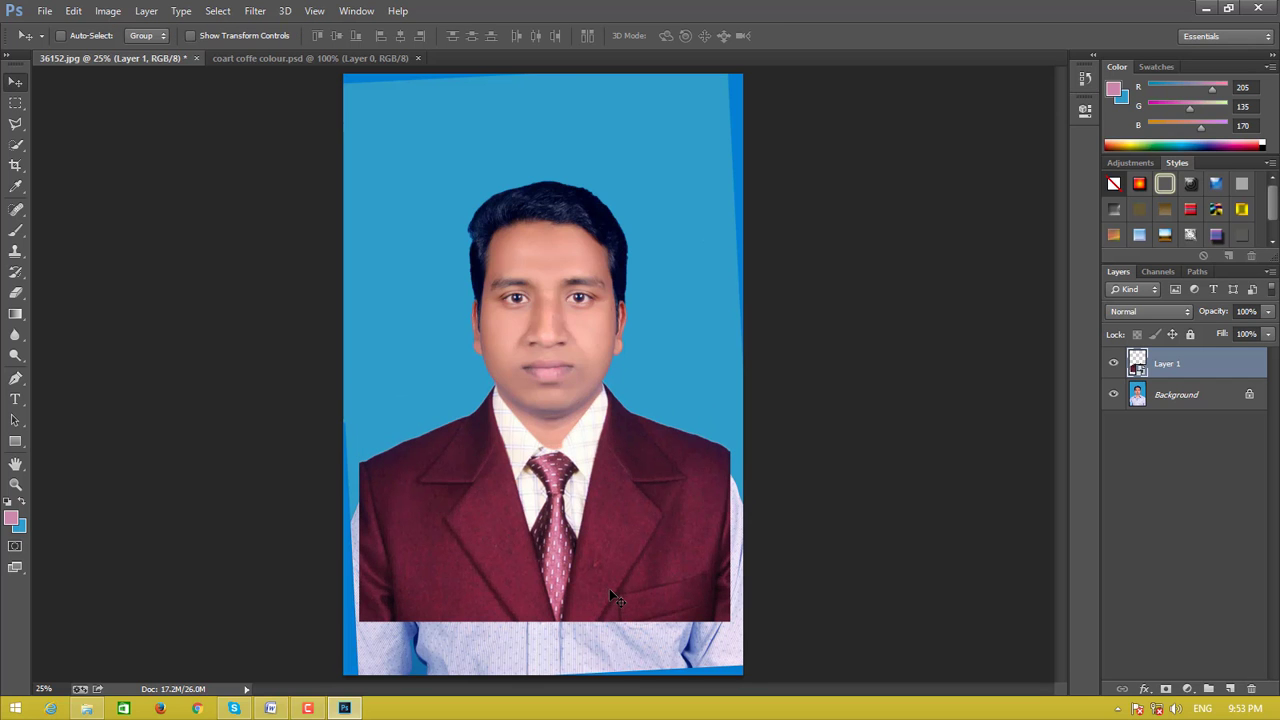
key("ctrl+plus")
key("ctrl+plus")
key("ctrl+plus")
key("ctrl+plus")
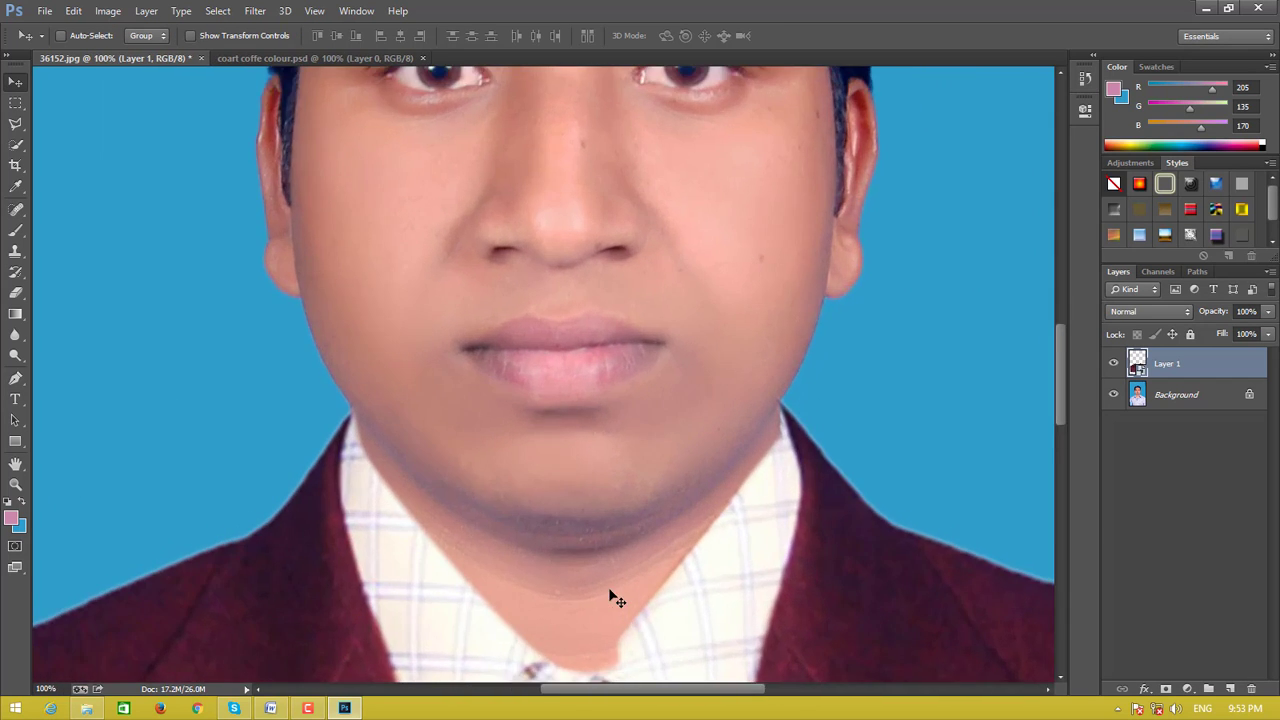
key("ctrl+plus")
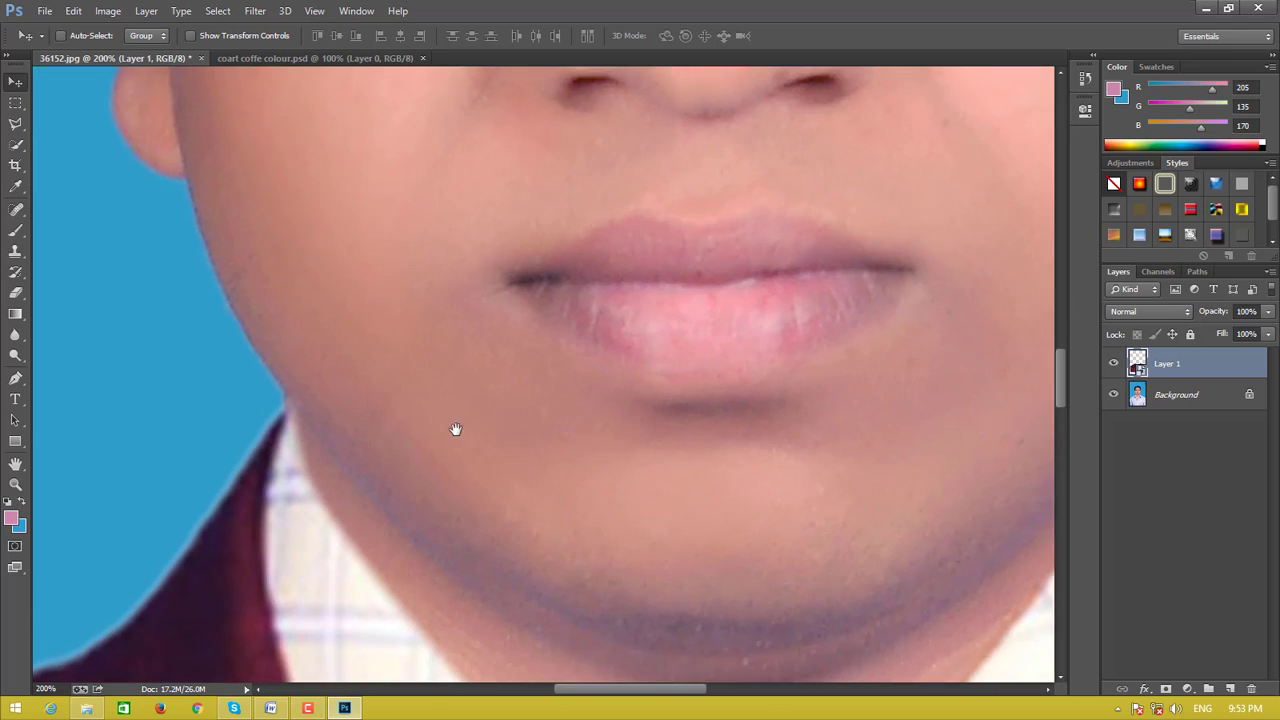
- Bring the neck and collar into view and select the Eraser tool
left_click_drag(250, 498, 617, 274)
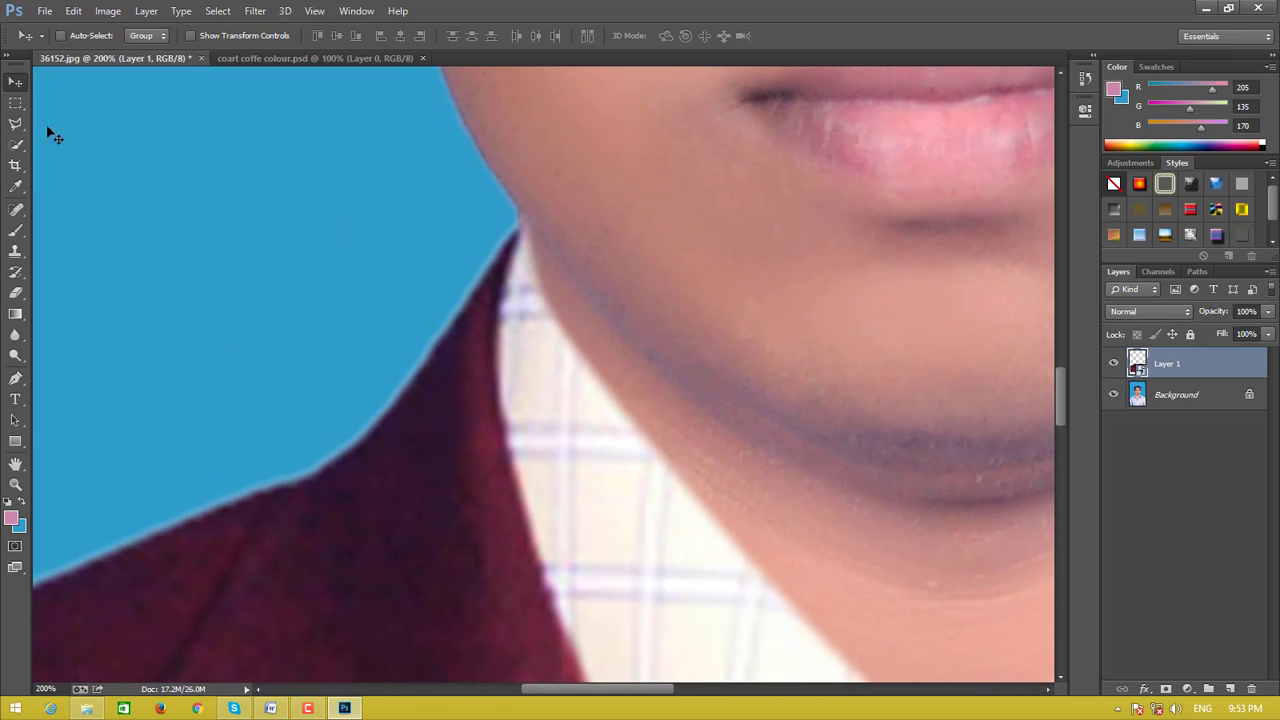
left_click(12, 124)
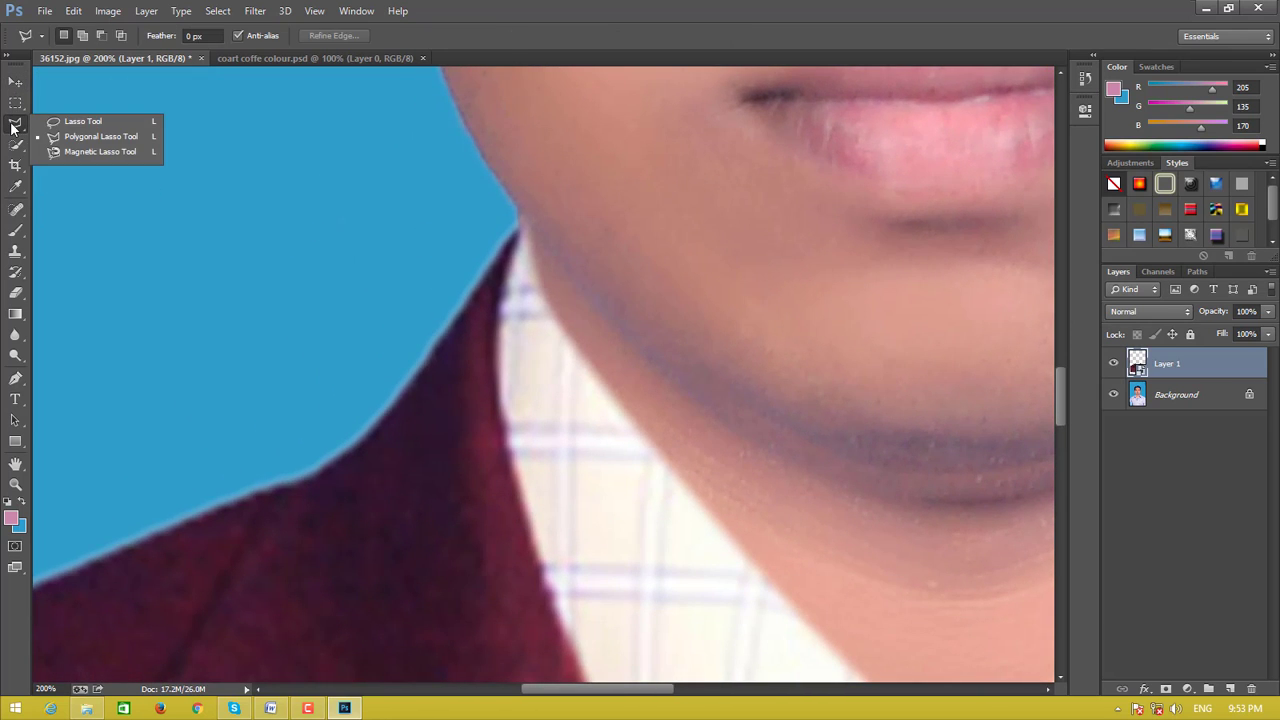
left_click(16, 296)
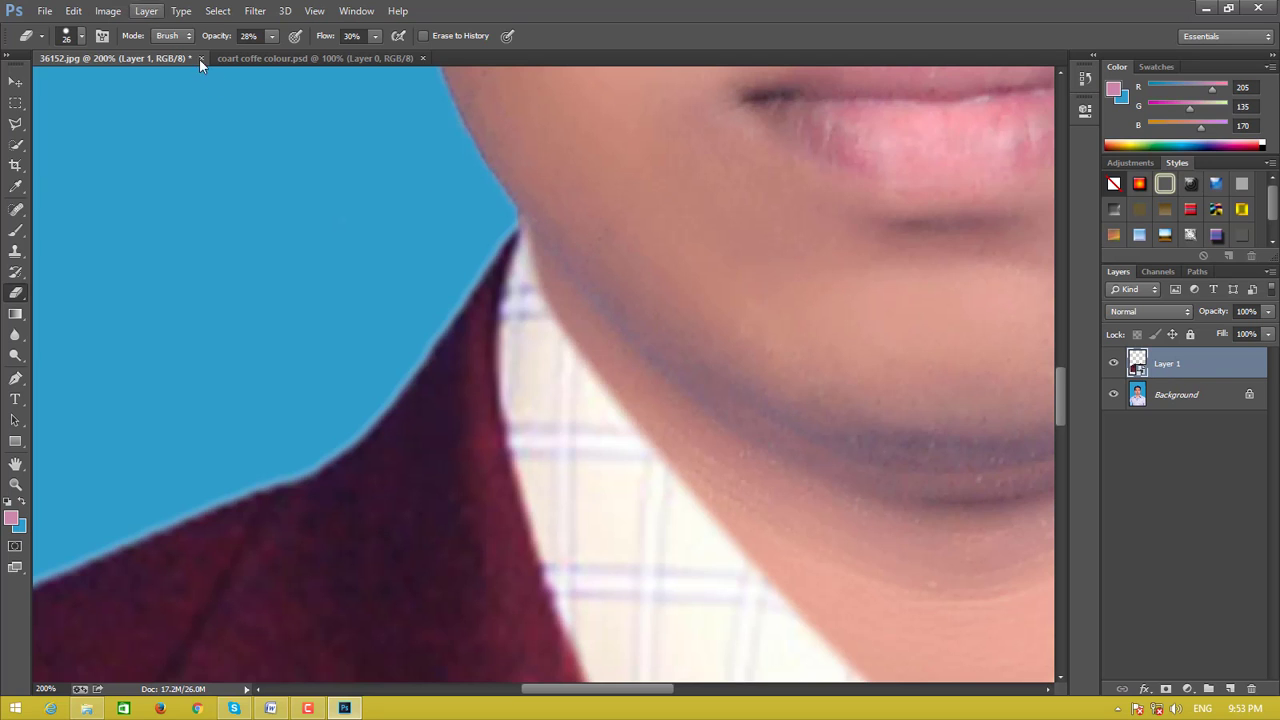
- Convert the suit layer to a smart object again from the Layer menu
left_click(143, 12)
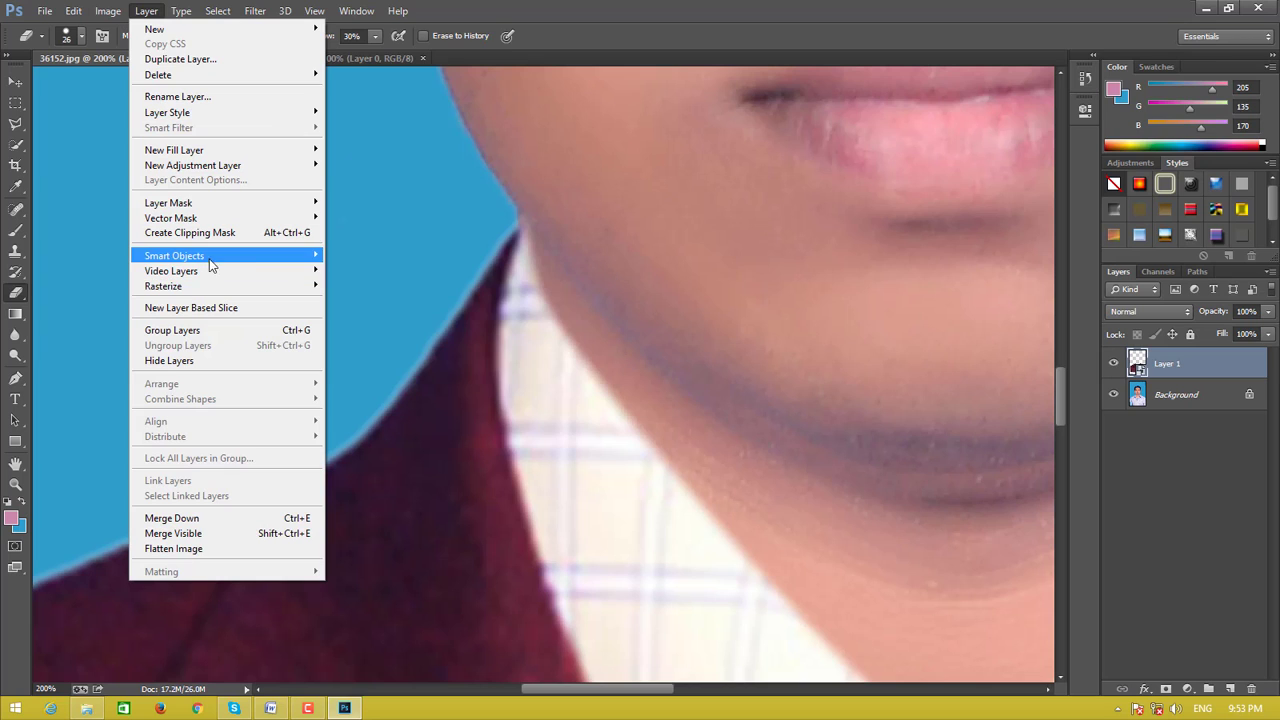
mouse_move(174, 255)
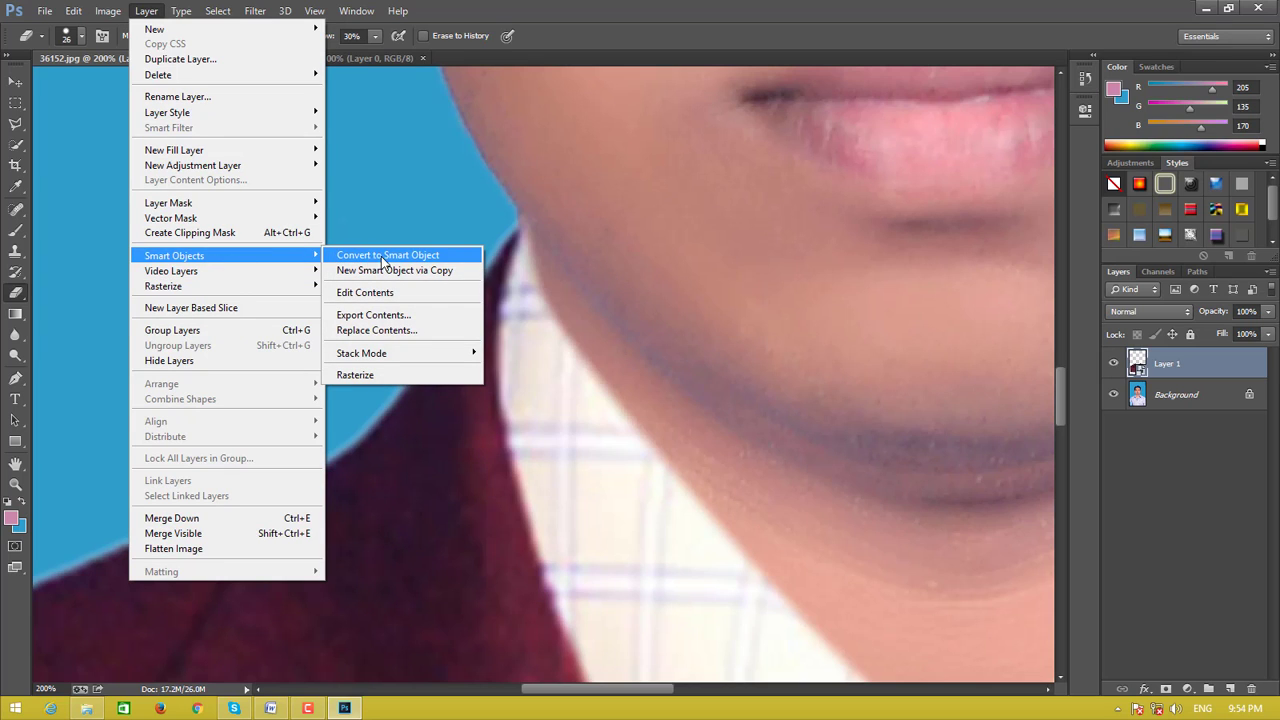
left_click(396, 258)
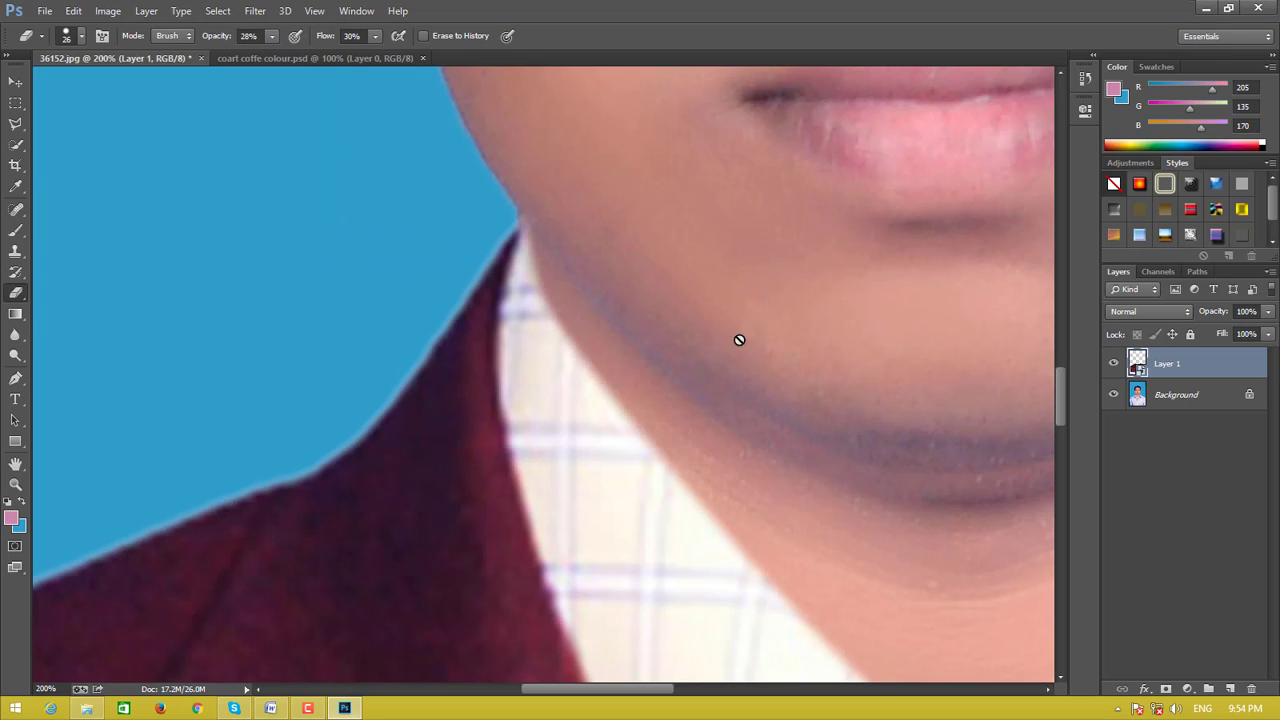
right_click(1142, 373)
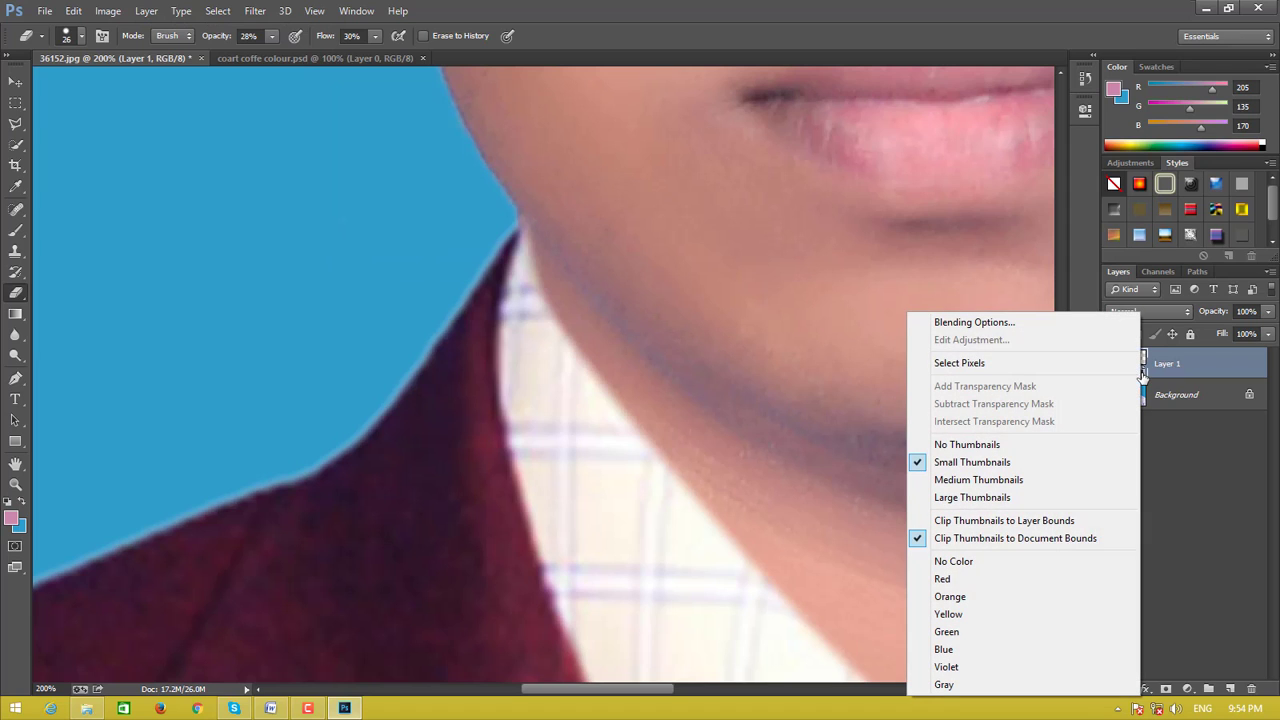
left_click(560, 434)
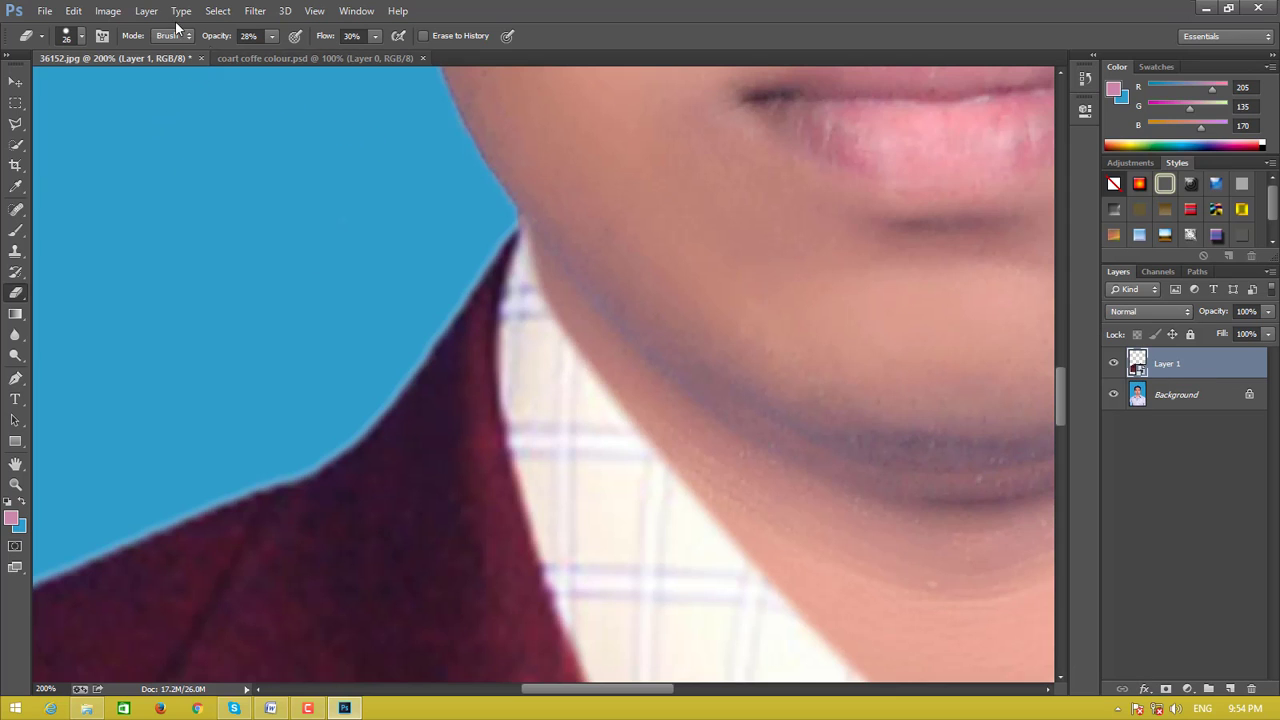
left_click(146, 11)
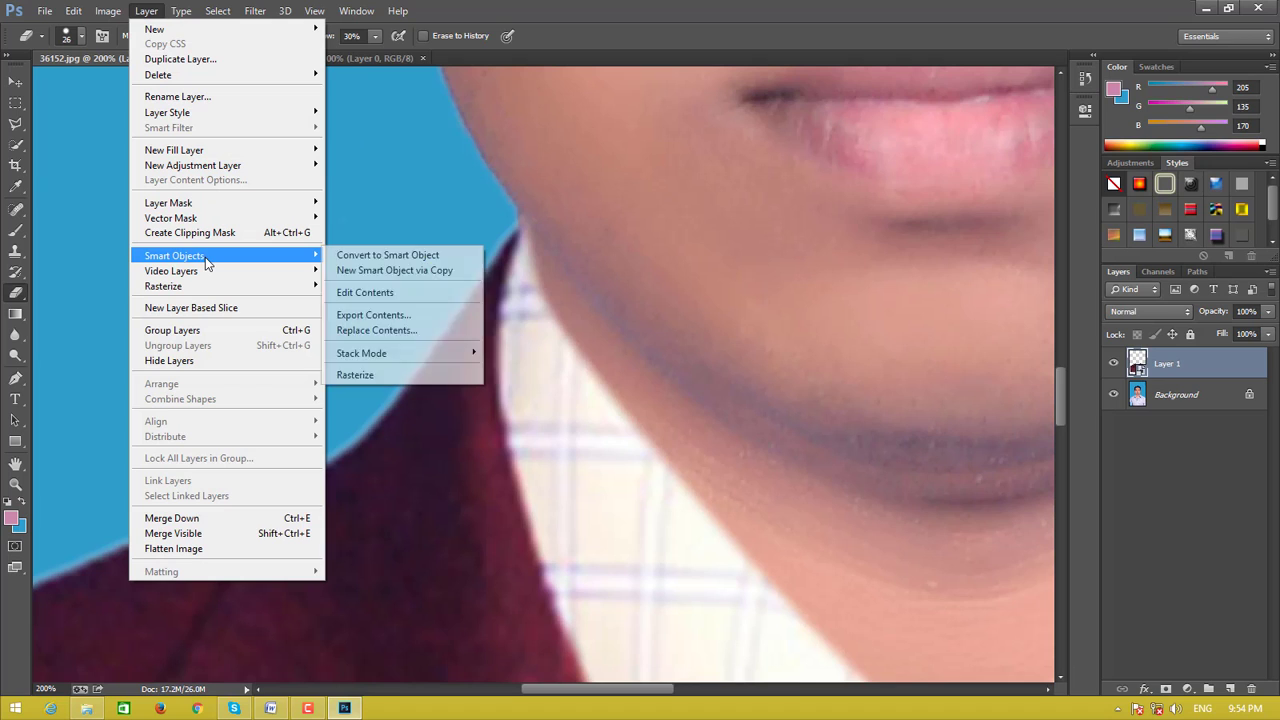
mouse_move(175, 255)
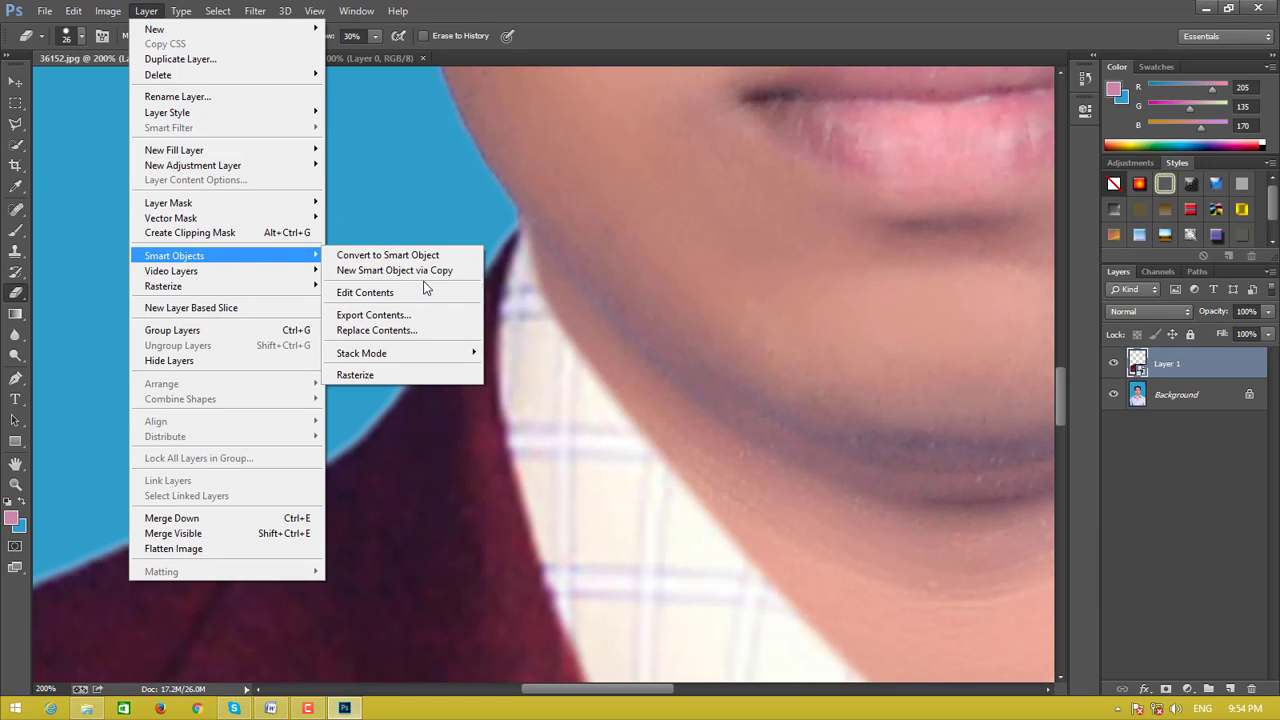
- Open the suit smart object's contents as Layer 1.psb, then return to the 36152.jpg portrait
left_click(420, 296)
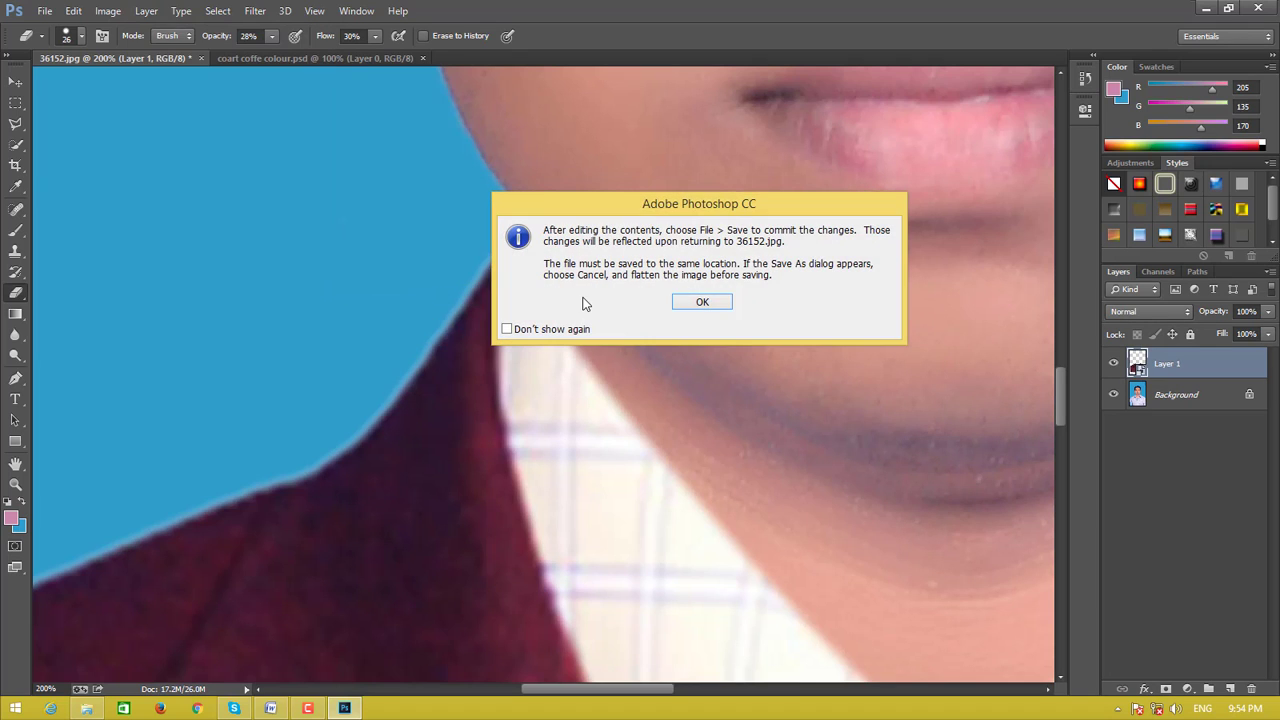
left_click(706, 301)
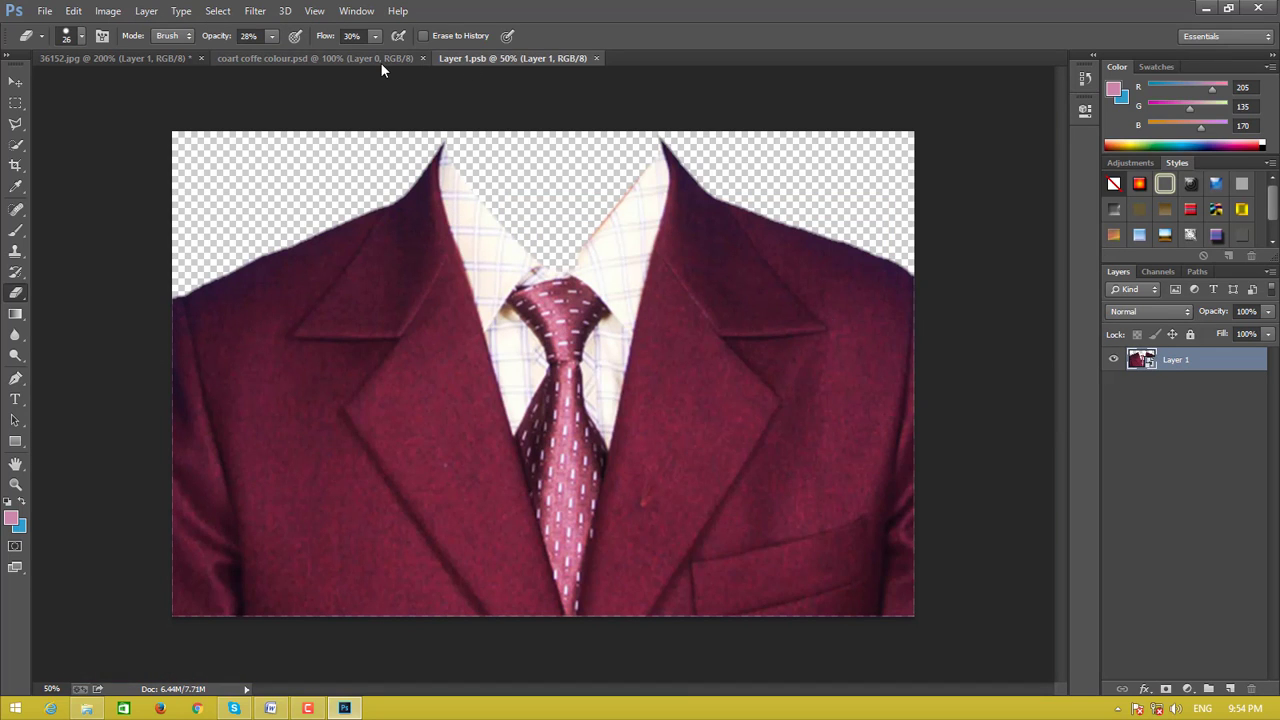
left_click(322, 62)
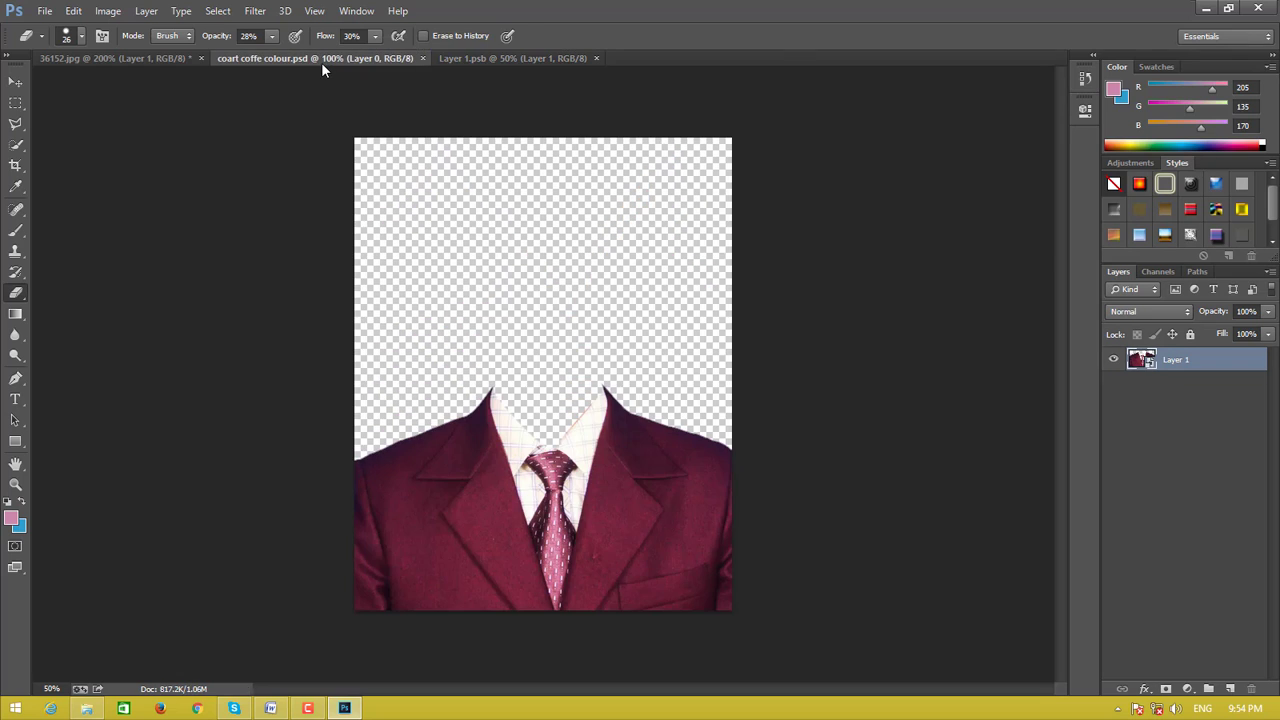
left_click(450, 57)
left_click(149, 57)
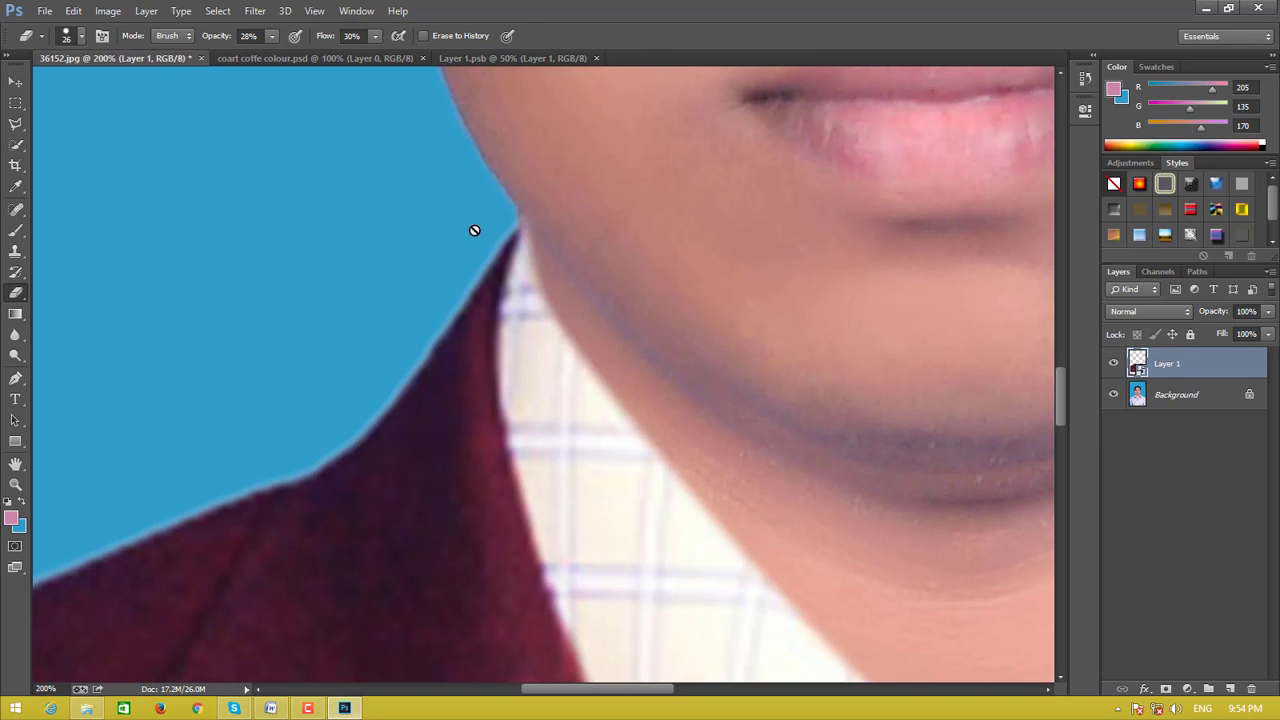
- Choose the Eraser tool and rasterize the suit smart-object layer for erasing near the neck
scroll(500, 345, "up", 1)
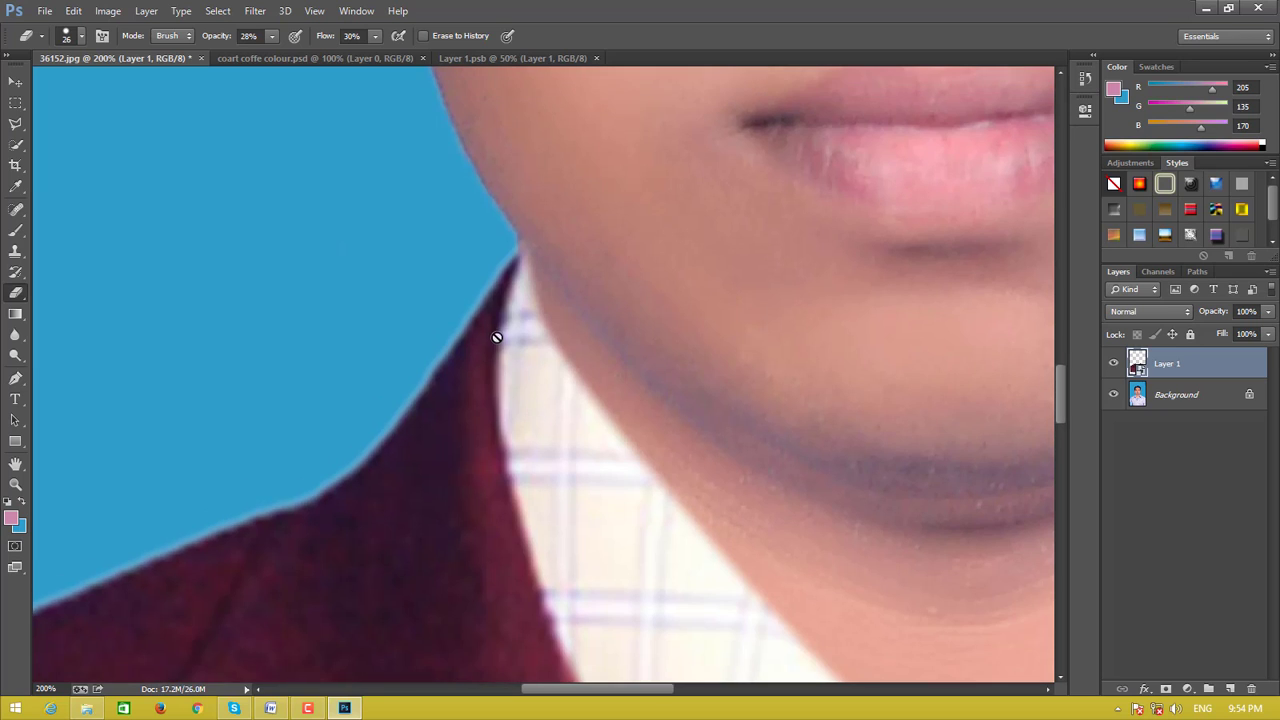
scroll(510, 340, "up", 2)
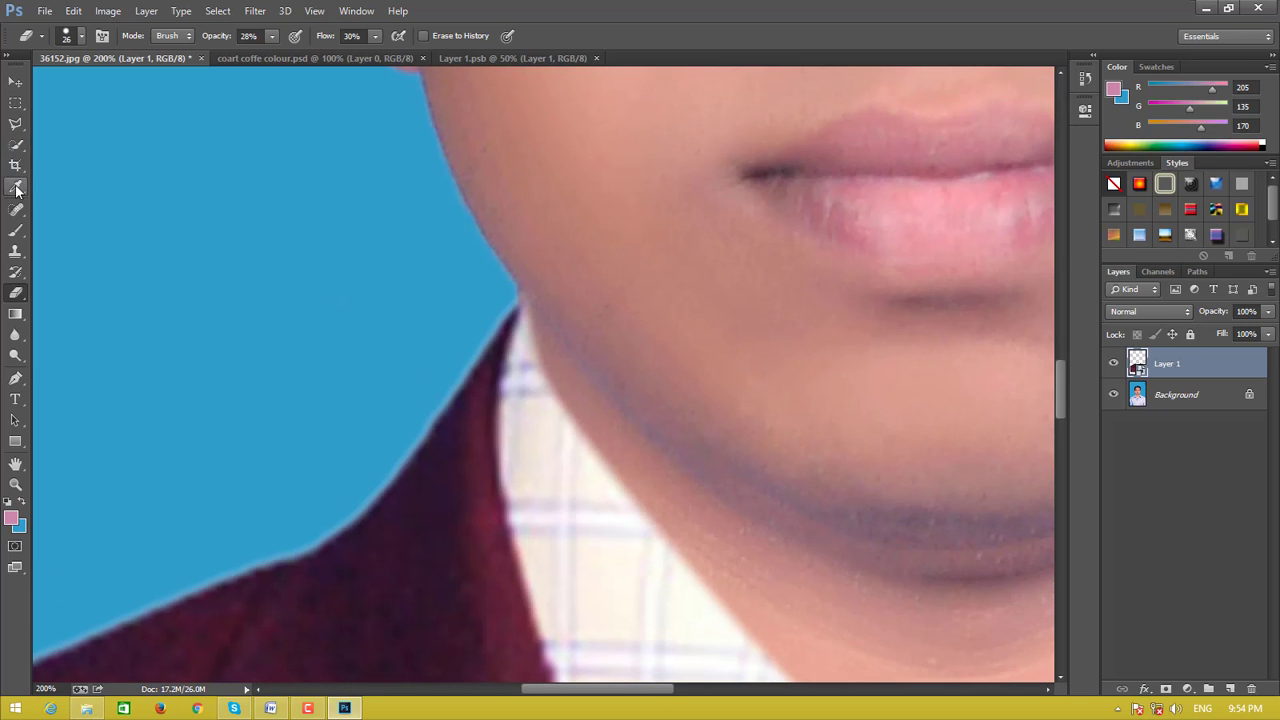
left_click(16, 252)
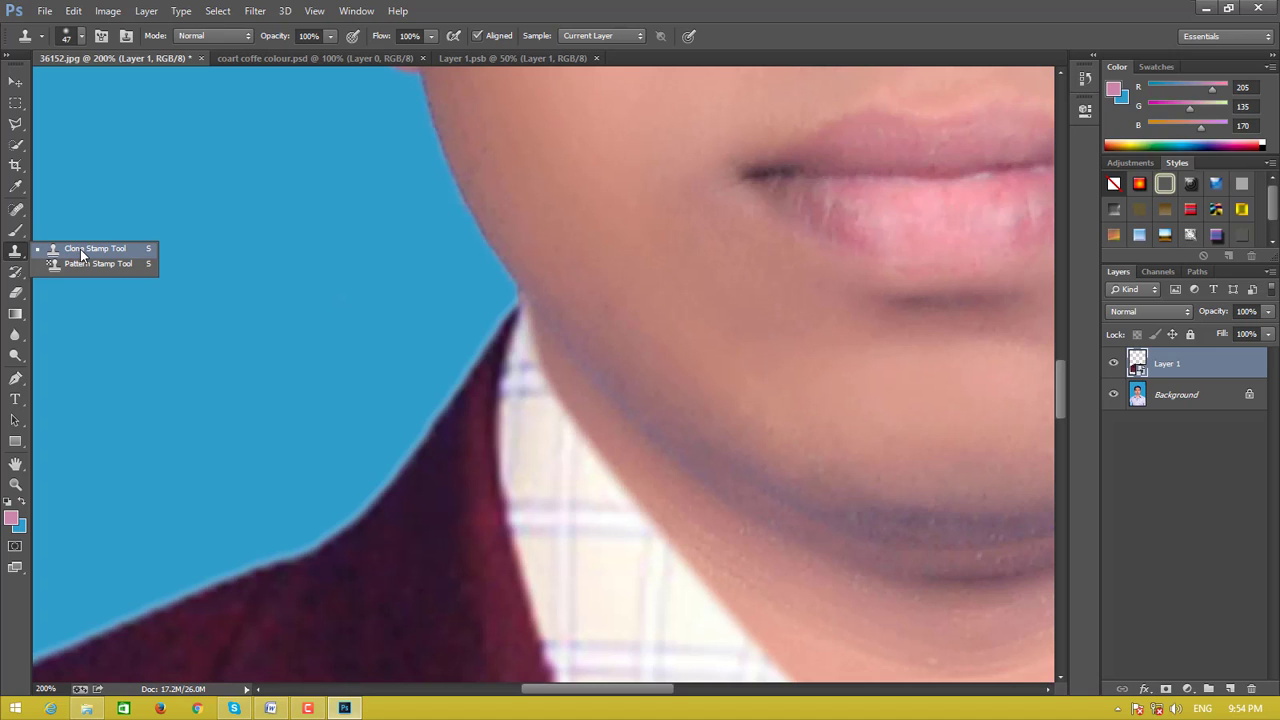
left_click_drag(16, 292, 82, 289)
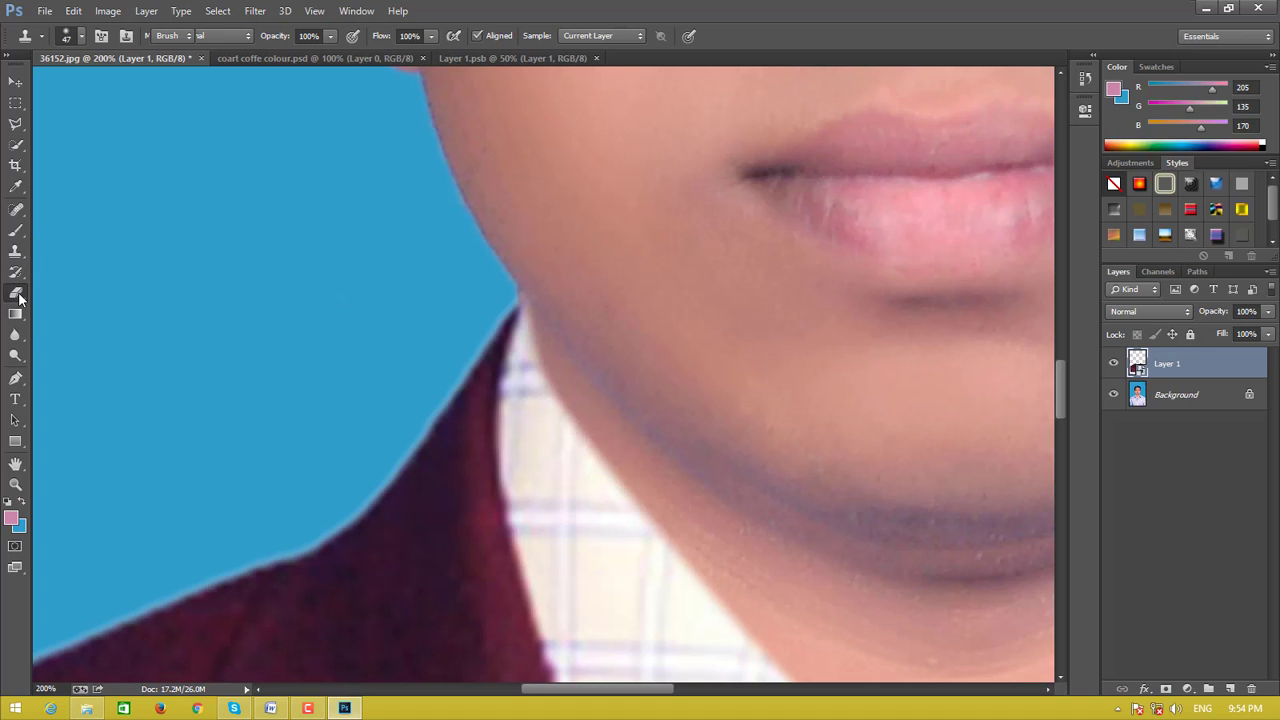
left_click(86, 286)
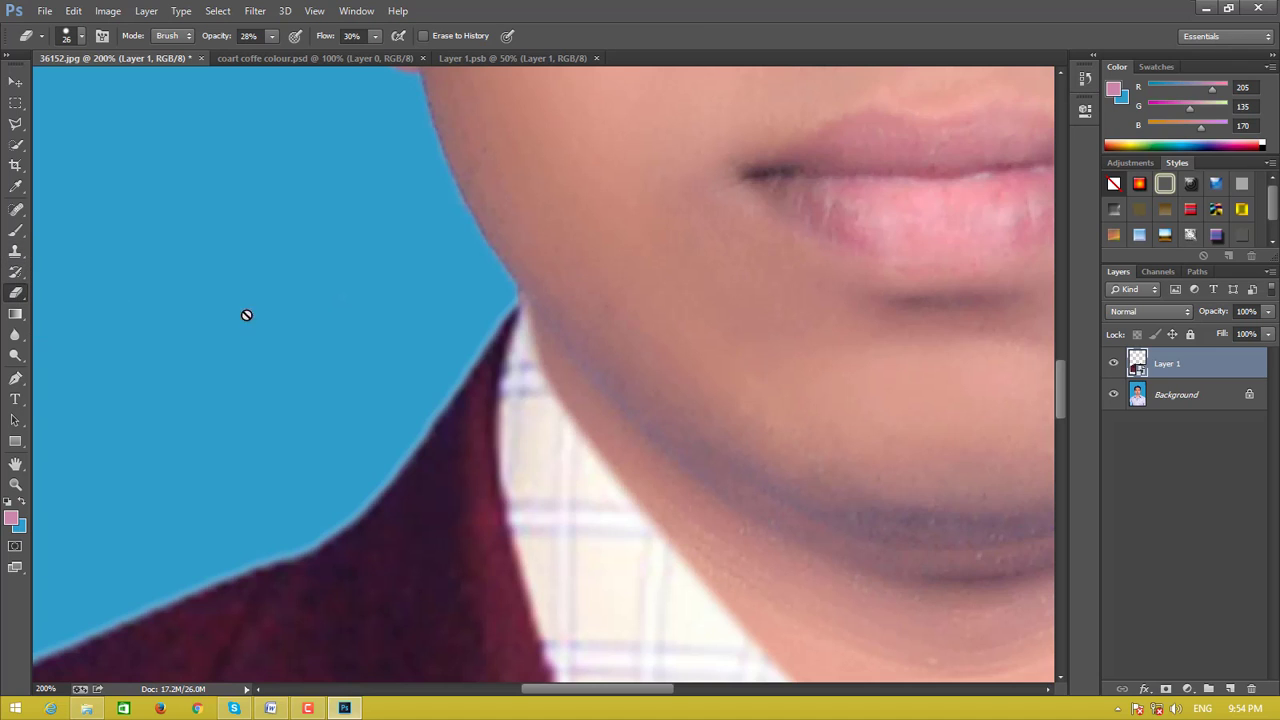
left_click(528, 331)
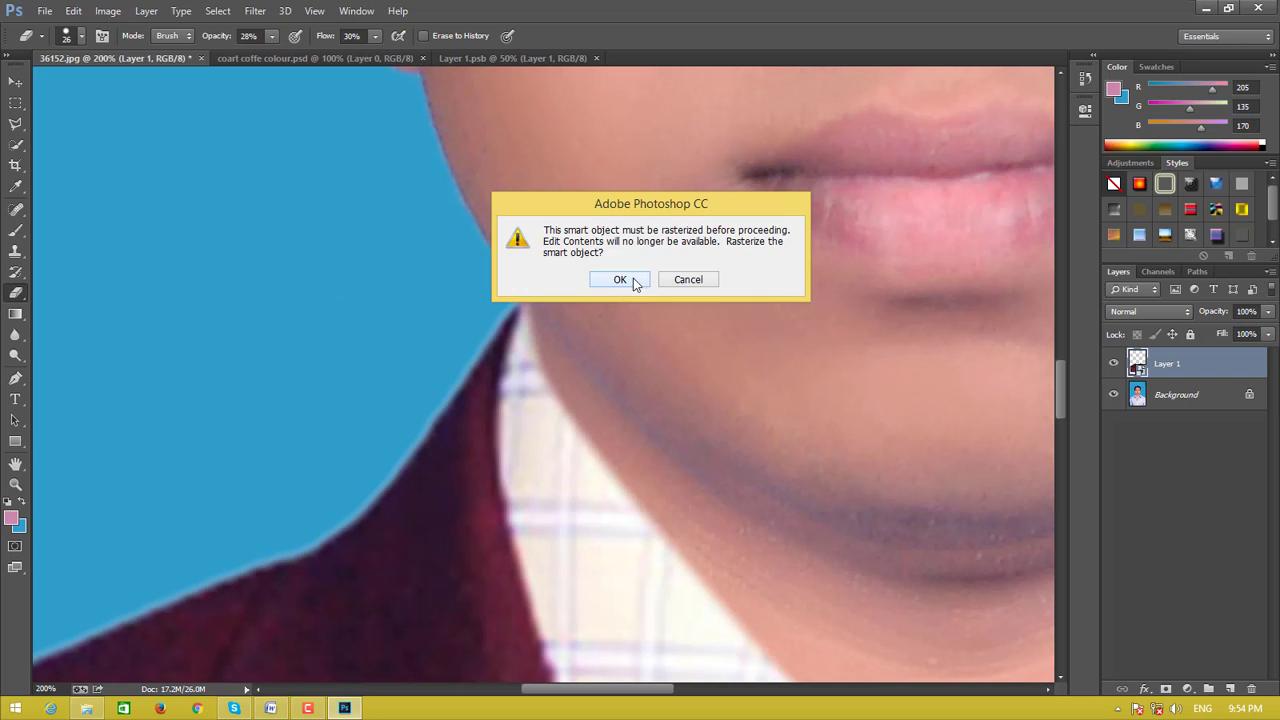
left_click(619, 281)
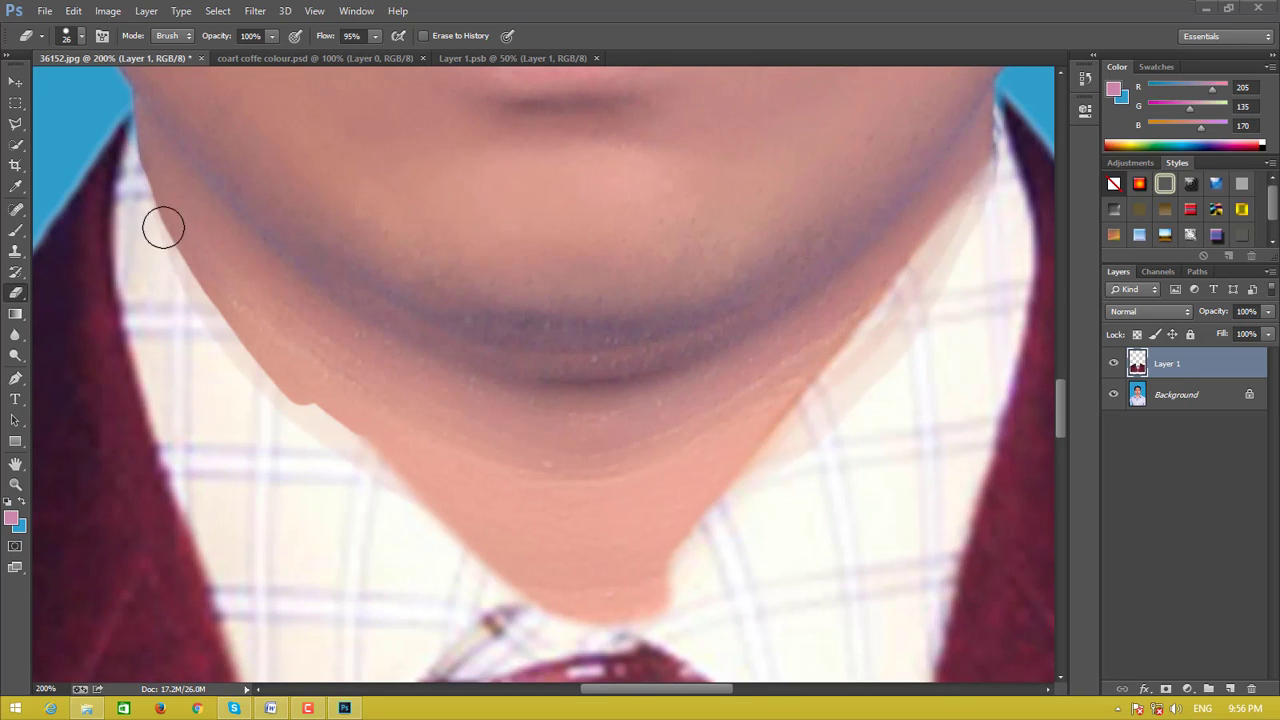
- Erase the pink overspill along the chin and down the right side of the neck
mouse_move(184, 224)
left_mouse_down()
mouse_move(326, 400)
mouse_move(311, 374)
mouse_move(331, 420)
mouse_move(301, 378)
mouse_move(337, 429)
mouse_move(496, 538)
left_mouse_up()
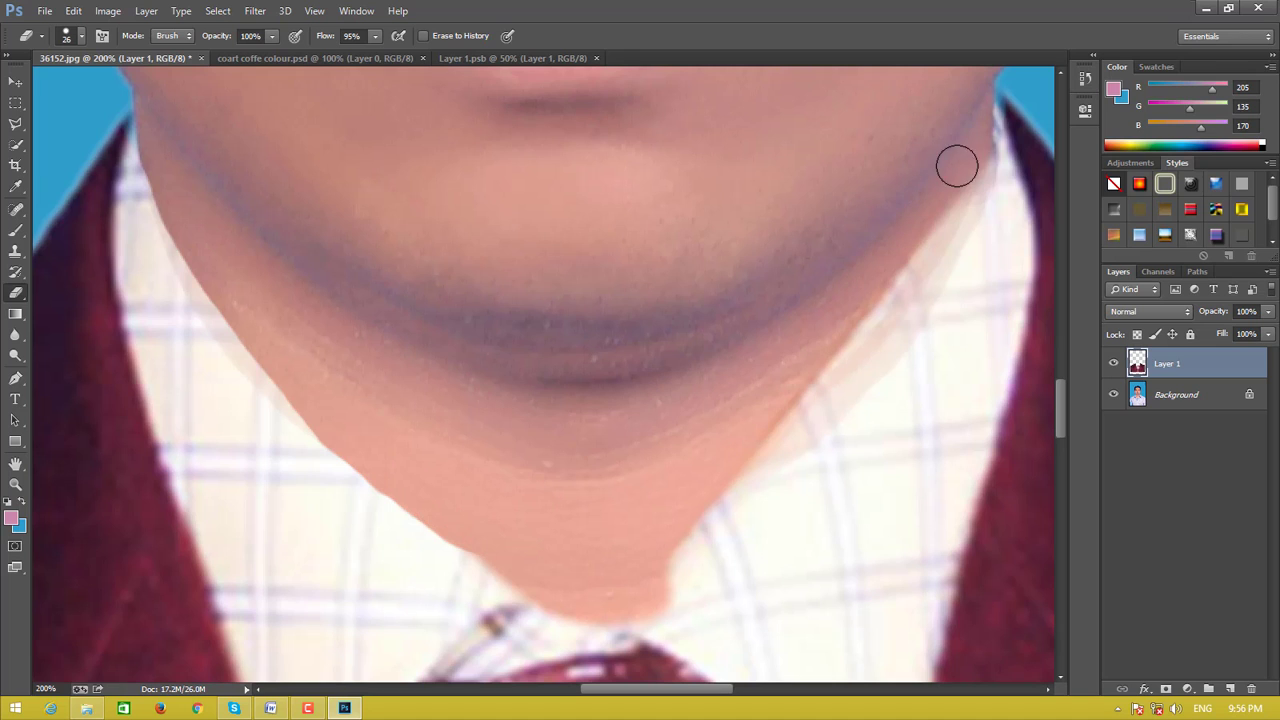
mouse_move(970, 157)
left_mouse_down()
mouse_move(936, 249)
mouse_move(837, 388)
mouse_move(737, 466)
mouse_move(677, 480)
left_mouse_up()
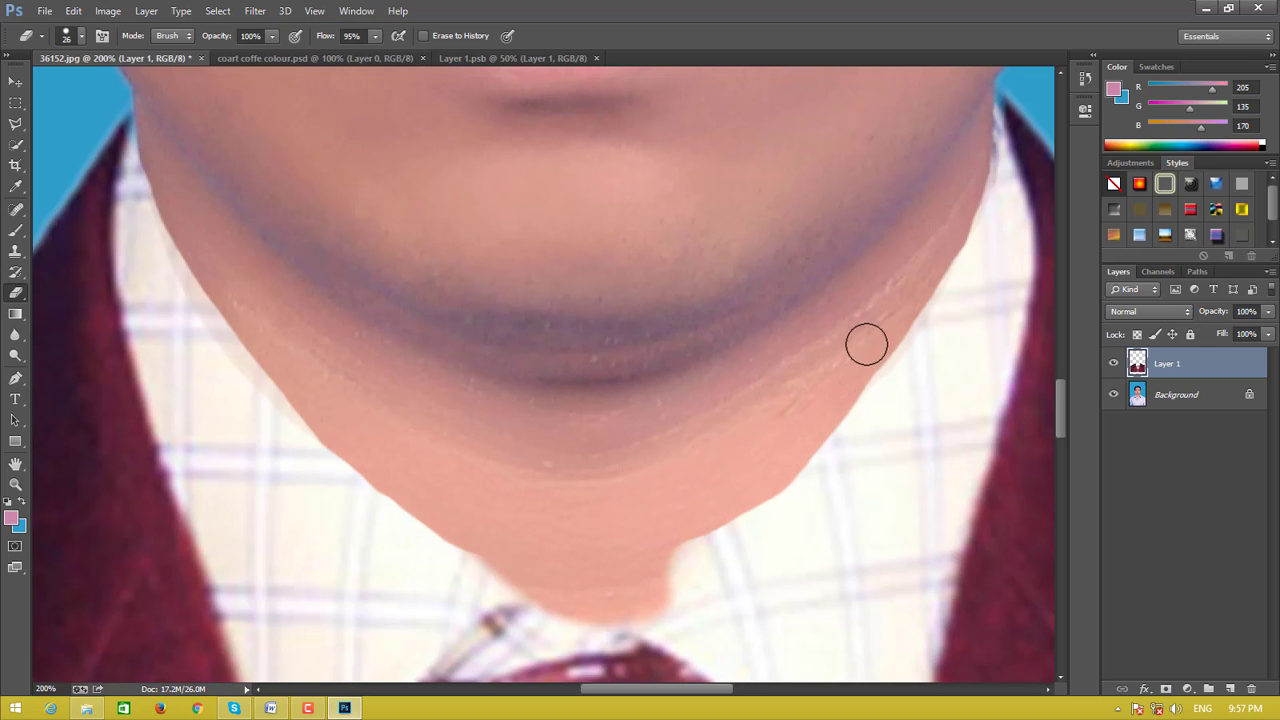
- Erase the notch along the lower chin edge into a clean V above the collar
key("ctrl+minus")
key("ctrl+minus")
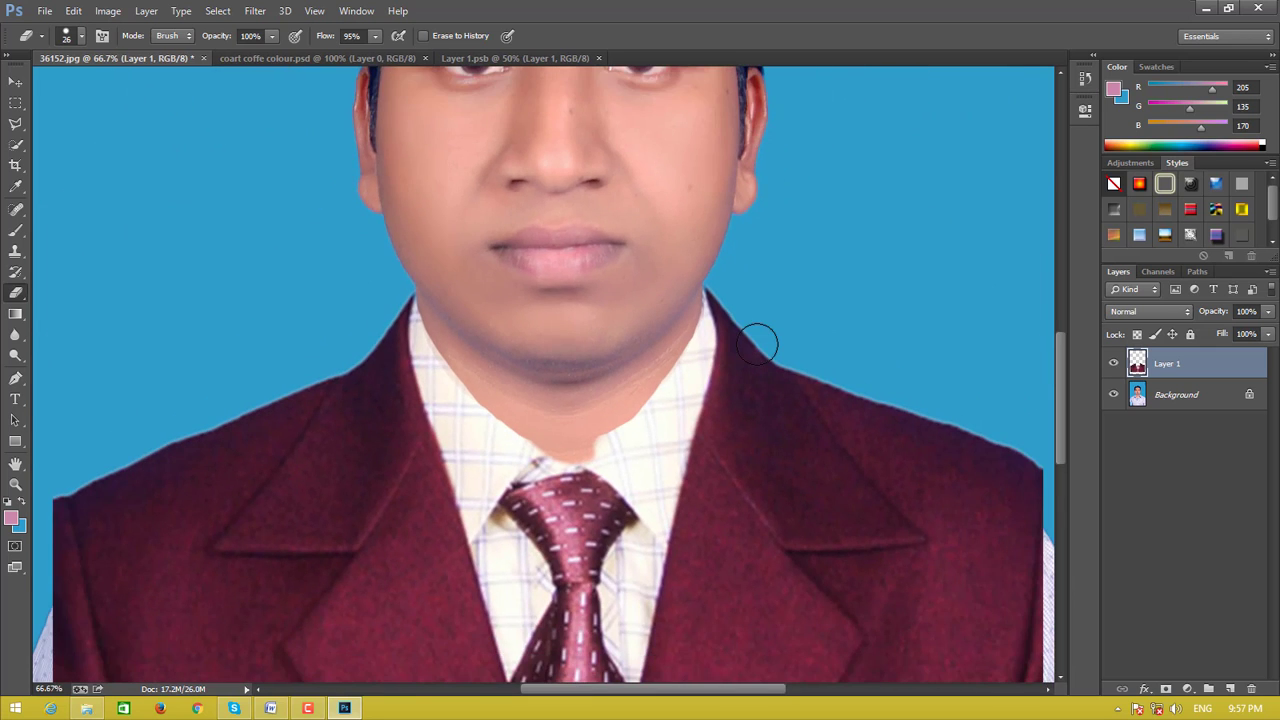
key("ctrl+minus")
key("ctrl+minus")
key("ctrl+plus")
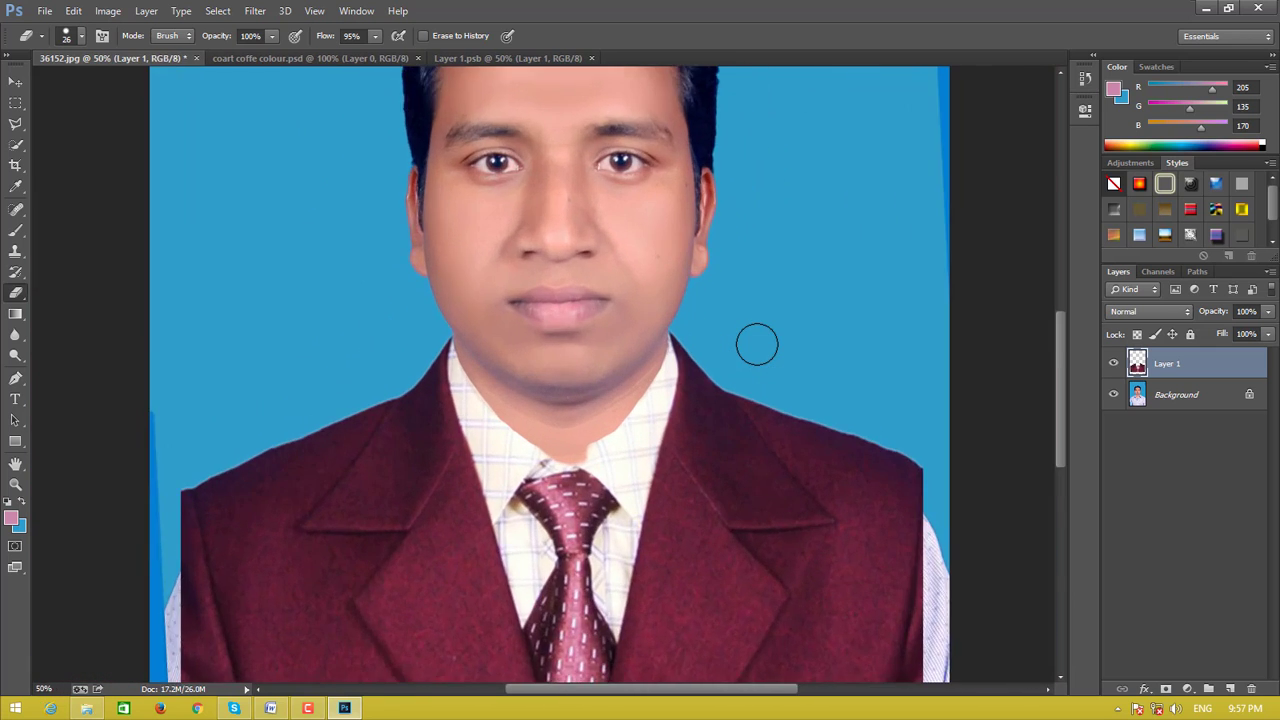
key("ctrl+plus")
key("ctrl+plus")
scroll(800, 460, "down", 2)
scroll(769, 416, "down", 1)
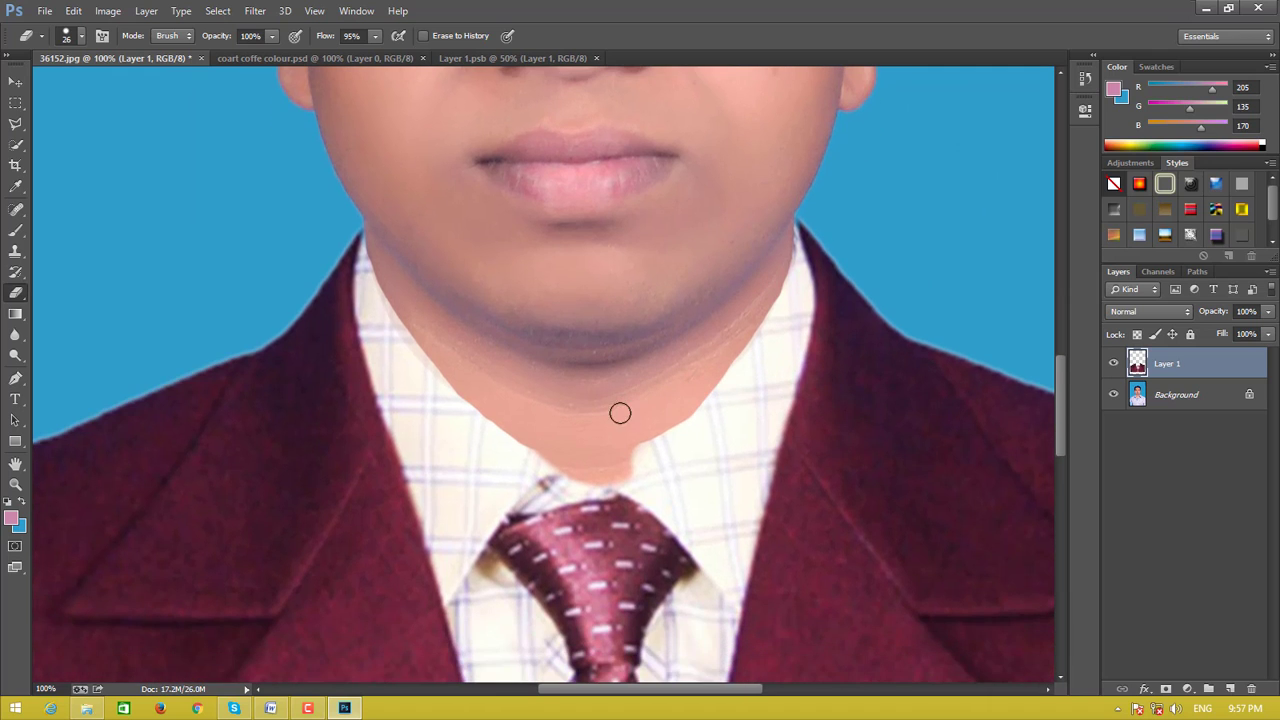
mouse_move(666, 420)
left_mouse_down()
mouse_move(620, 449)
mouse_move(664, 430)
left_mouse_up()
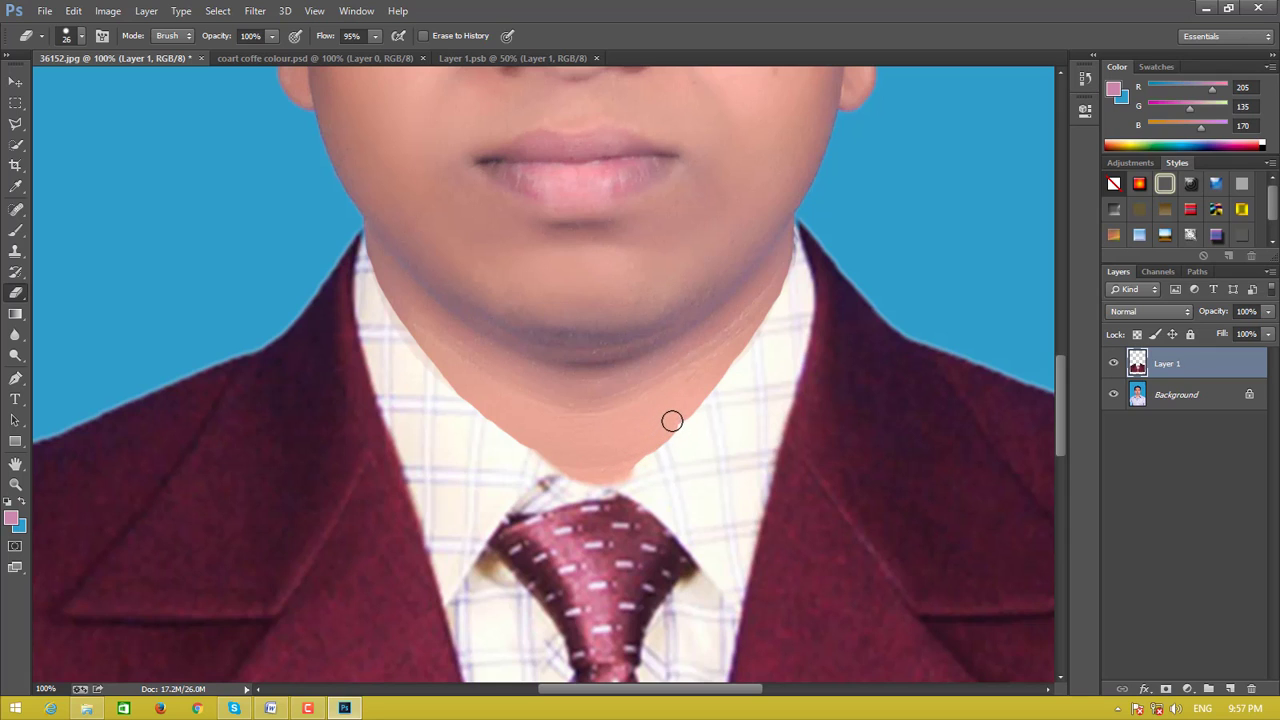
scroll(596, 390, "down", 1)
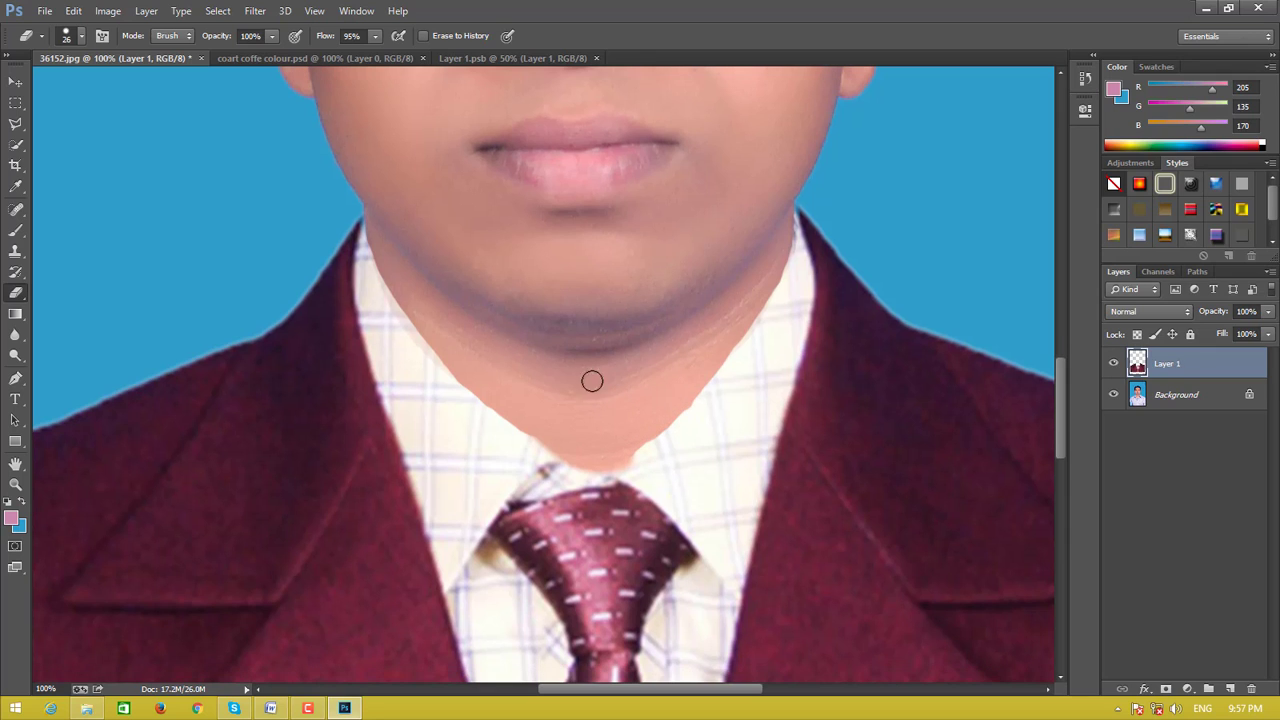
left_click(15, 334)
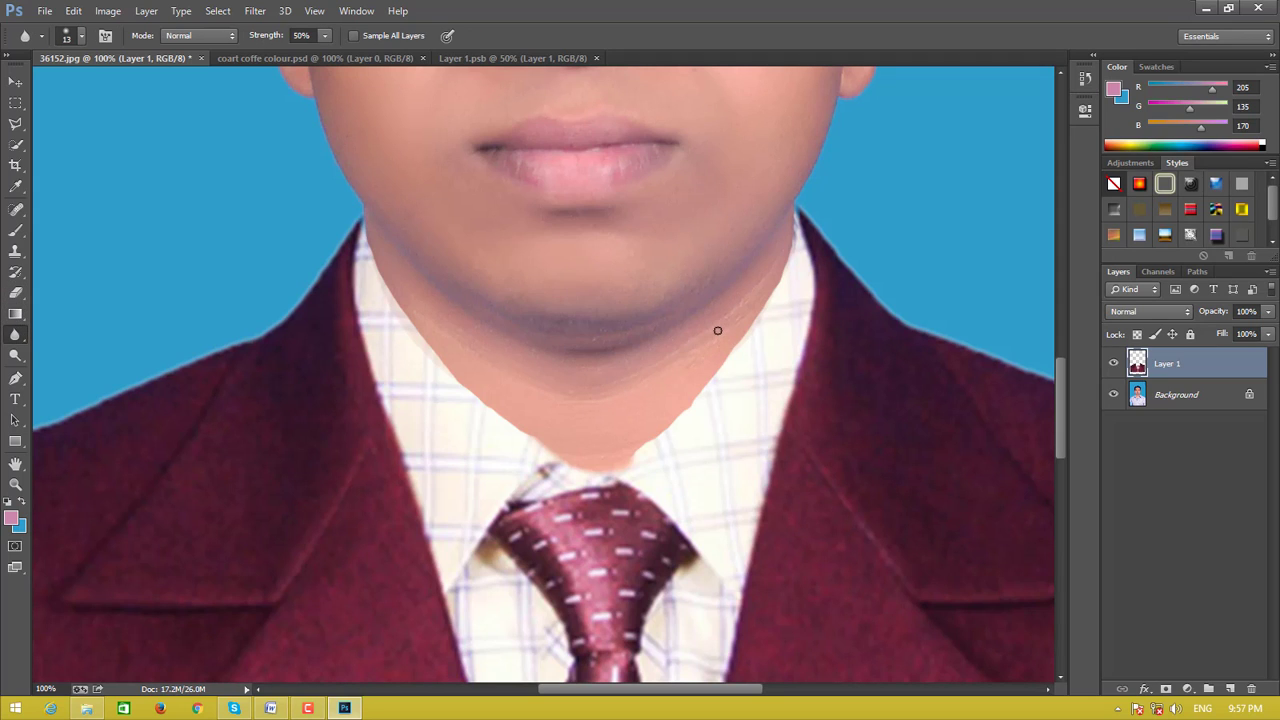
- Set the Blur brush to 34 px and soften the jaw-neck edge against the collar
right_click(679, 350)
left_click_drag(772, 389, 789, 386)
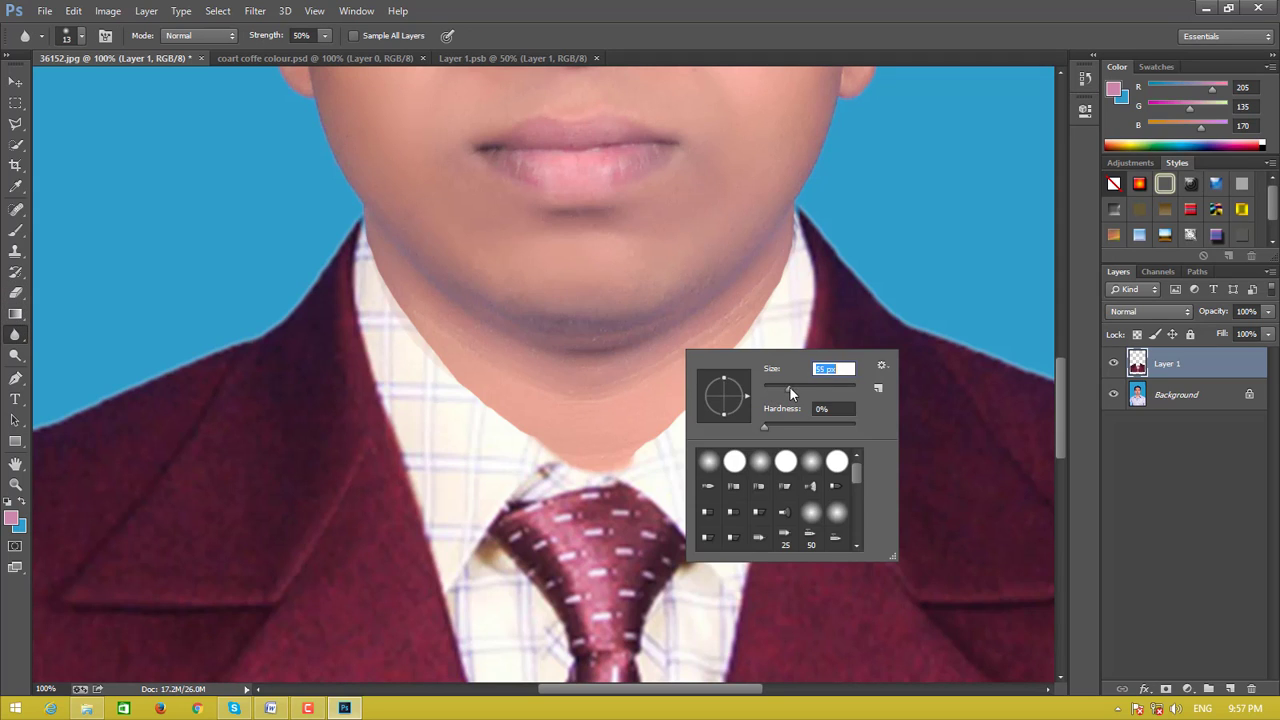
left_click(772, 257)
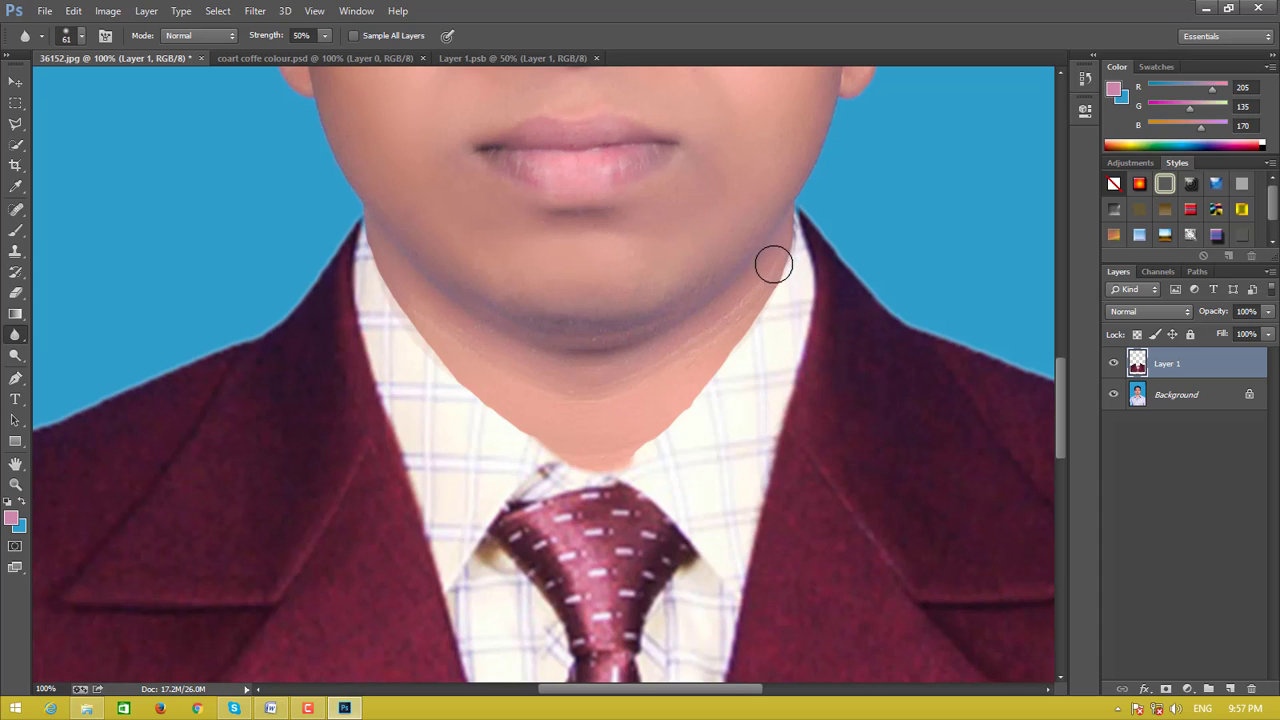
right_click(740, 311)
left_click_drag(850, 352, 843, 354)
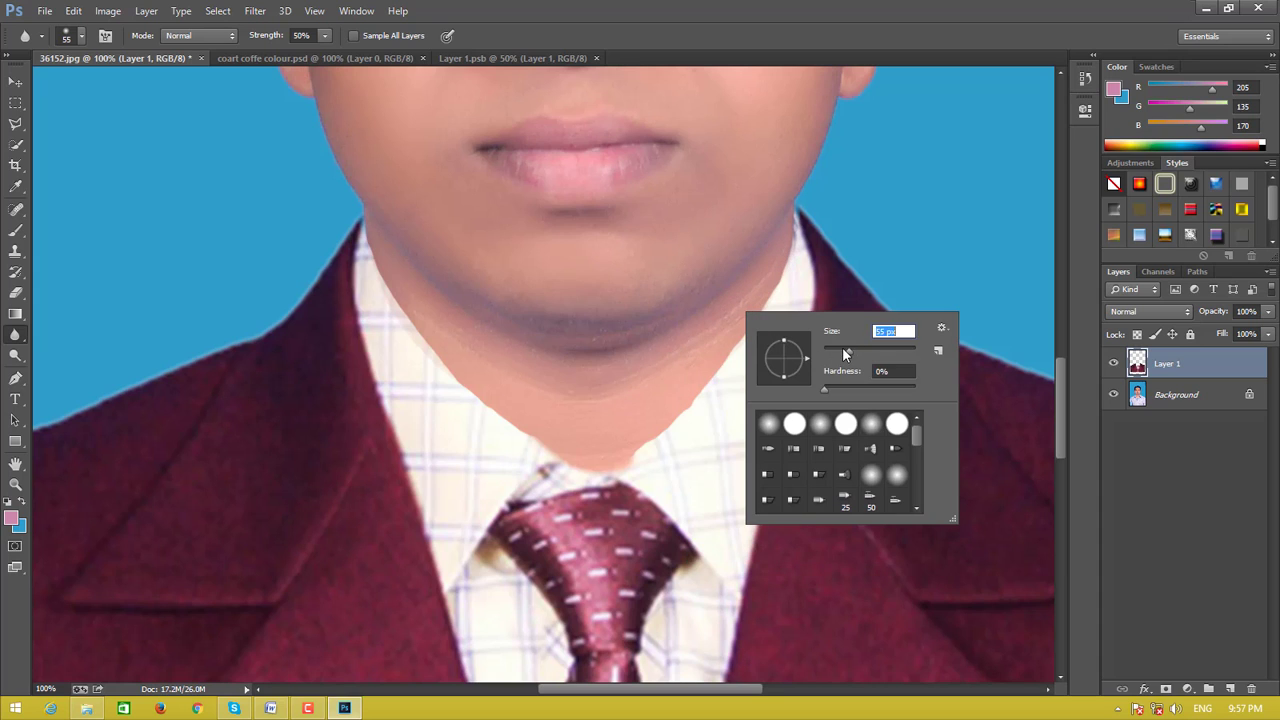
left_click(778, 280)
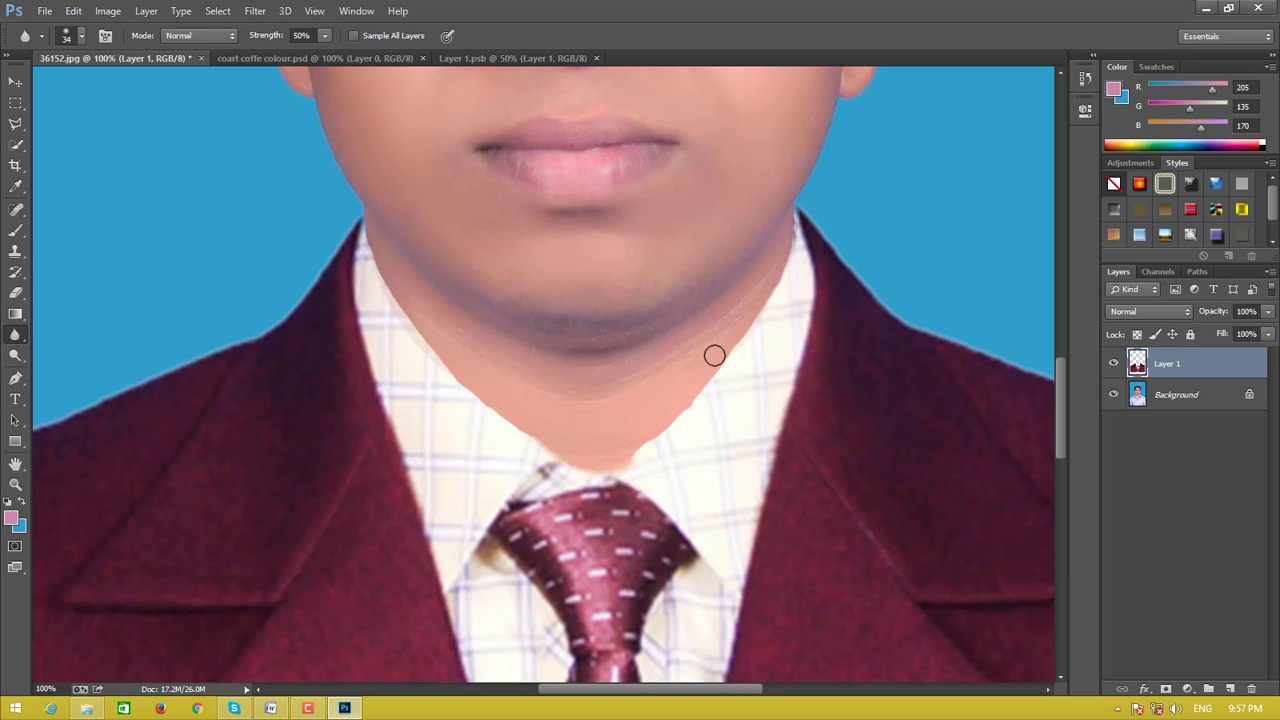
mouse_move(727, 362)
left_mouse_down()
mouse_move(654, 431)
mouse_move(551, 446)
mouse_move(477, 396)
mouse_move(480, 406)
mouse_move(426, 337)
mouse_move(447, 377)
mouse_move(381, 260)
mouse_move(386, 311)
mouse_move(537, 417)
mouse_move(572, 406)
left_mouse_up()
- Crop to a head-and-shoulders frame with blue above the head, trimmed just below the tie
key("ctrl+minus")
key("ctrl+minus")
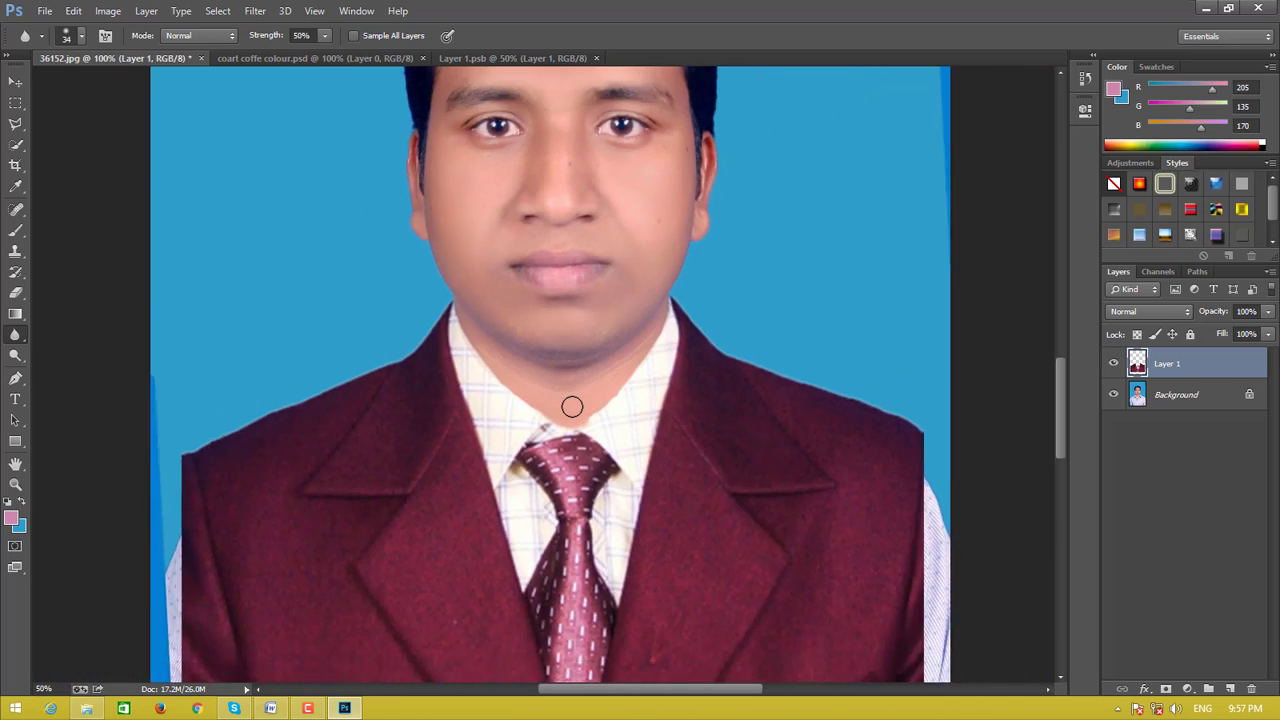
key("ctrl+minus")
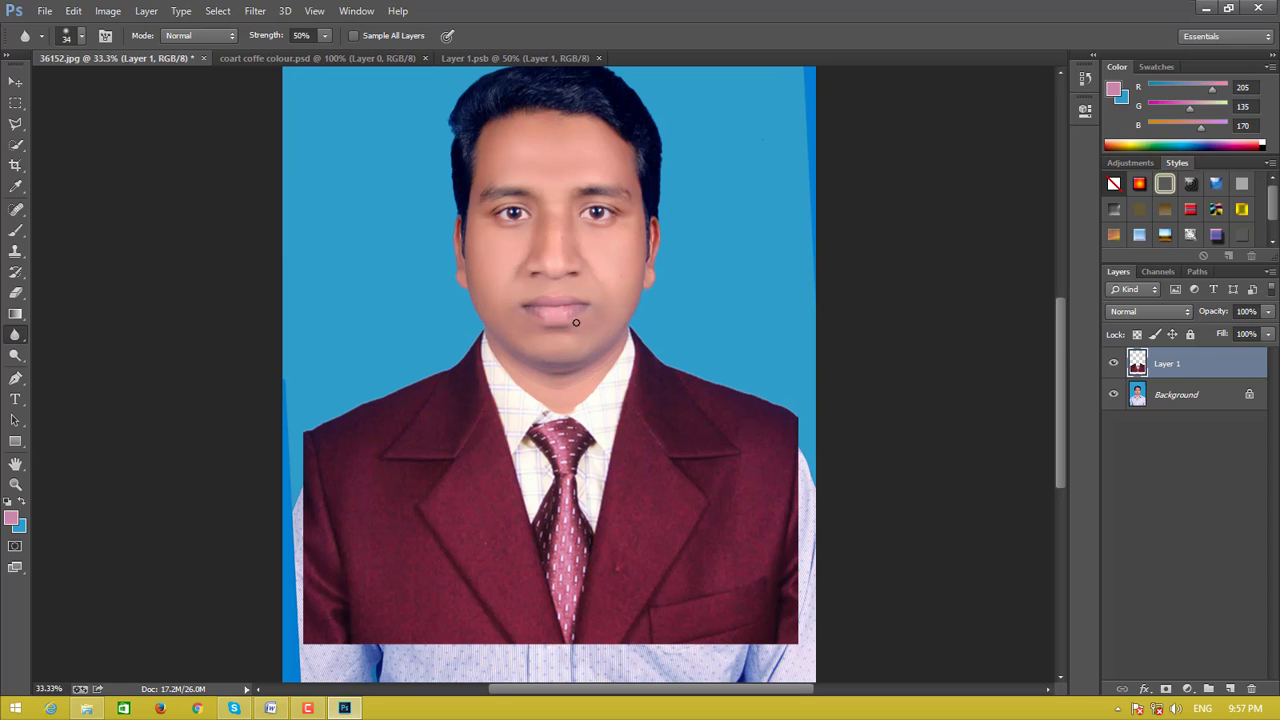
left_click(15, 165)
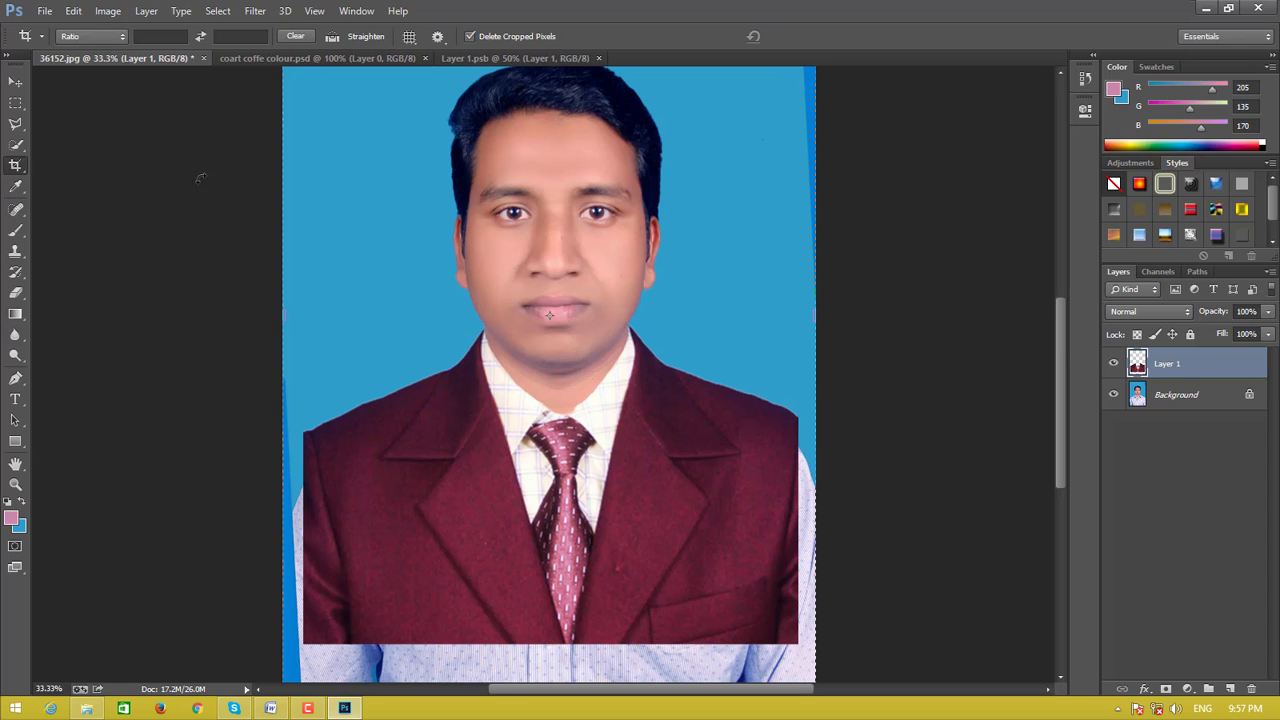
left_click_drag(423, 323, 645, 315)
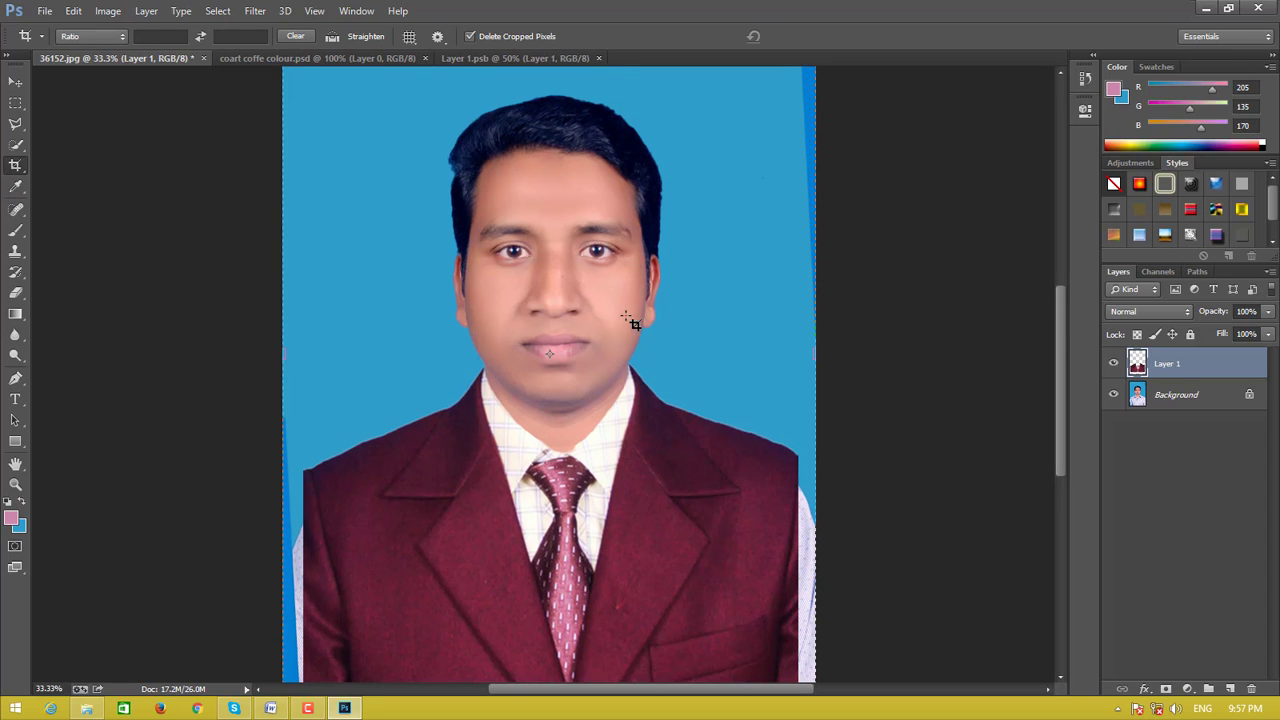
key("ctrl+minus")
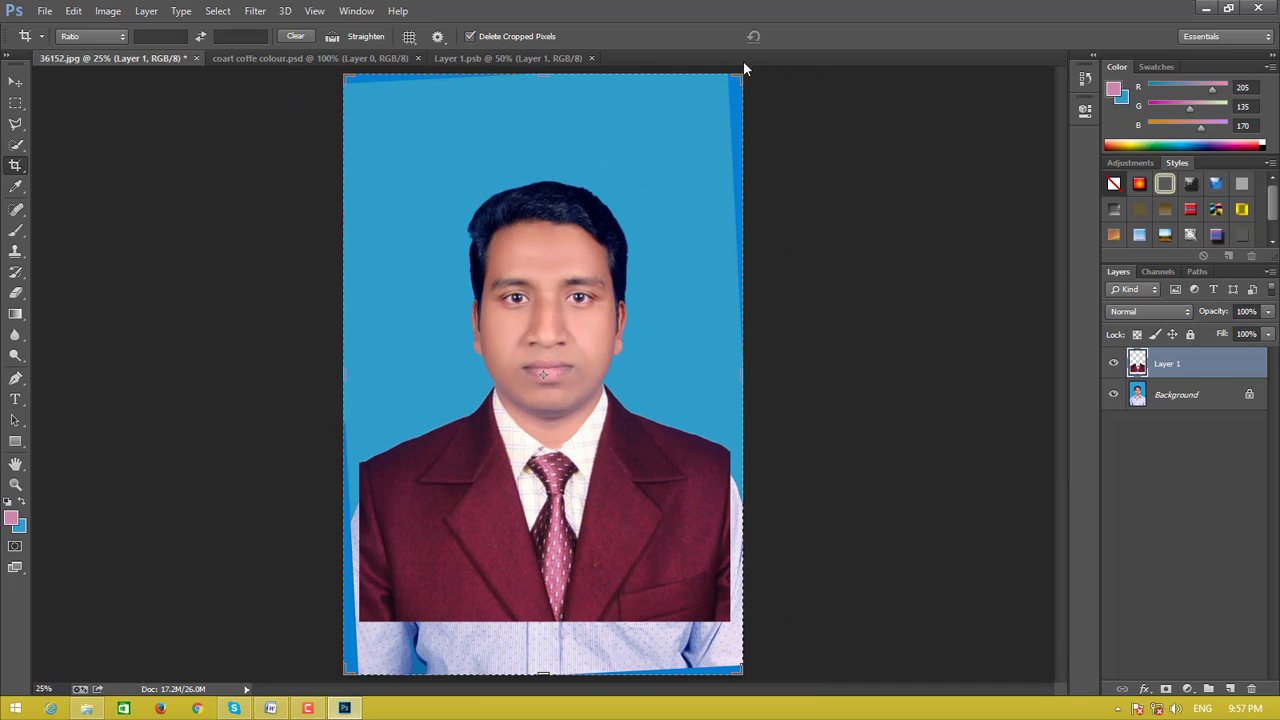
left_click_drag(741, 77, 707, 118)
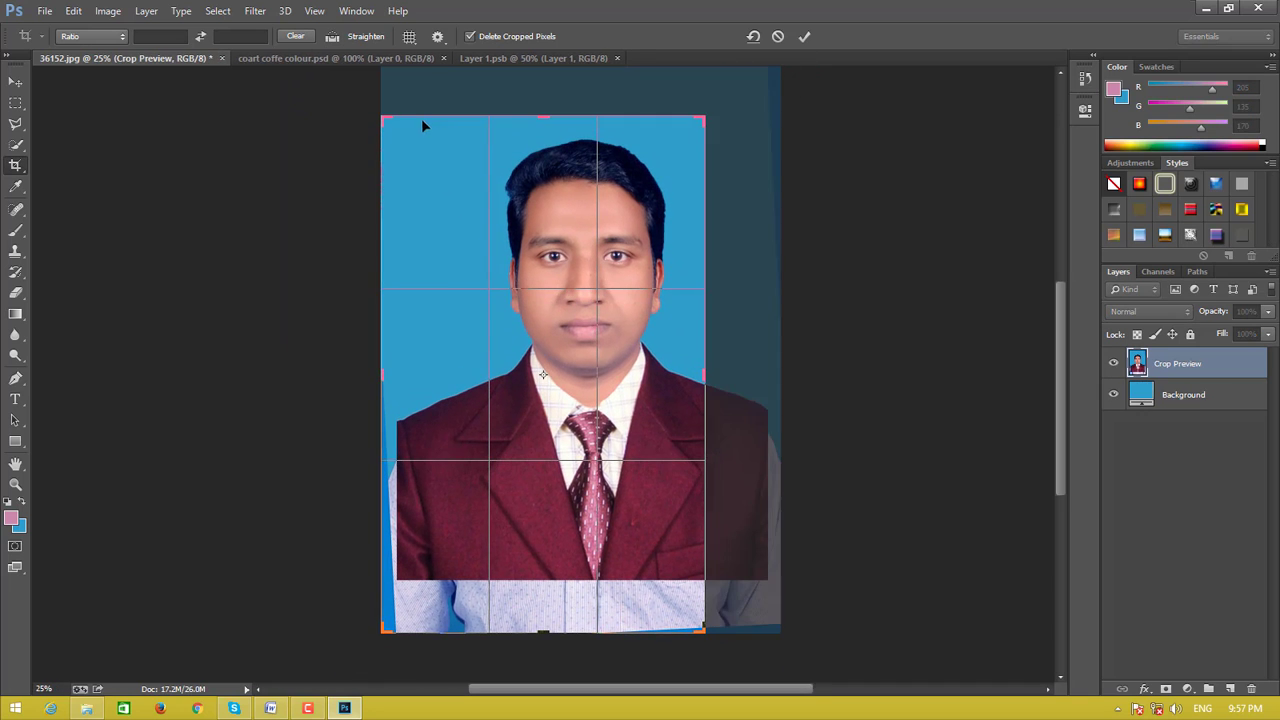
left_click_drag(383, 120, 411, 120)
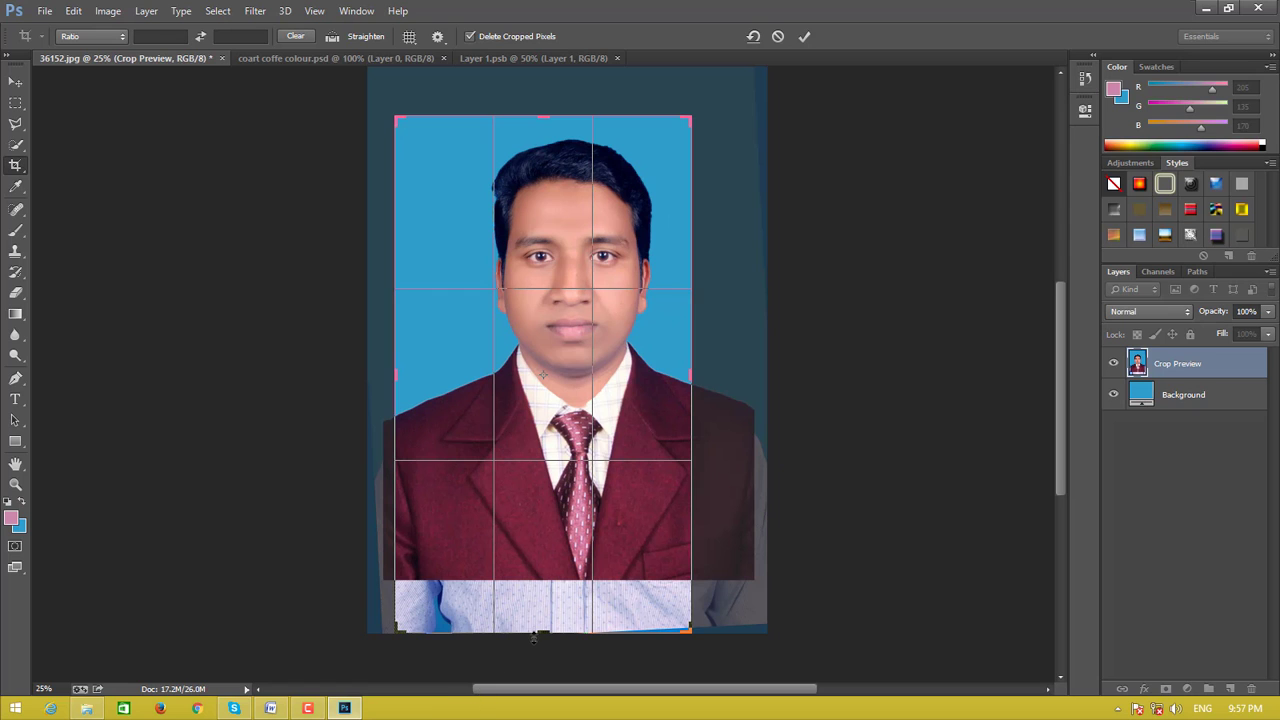
left_click_drag(535, 634, 540, 580)
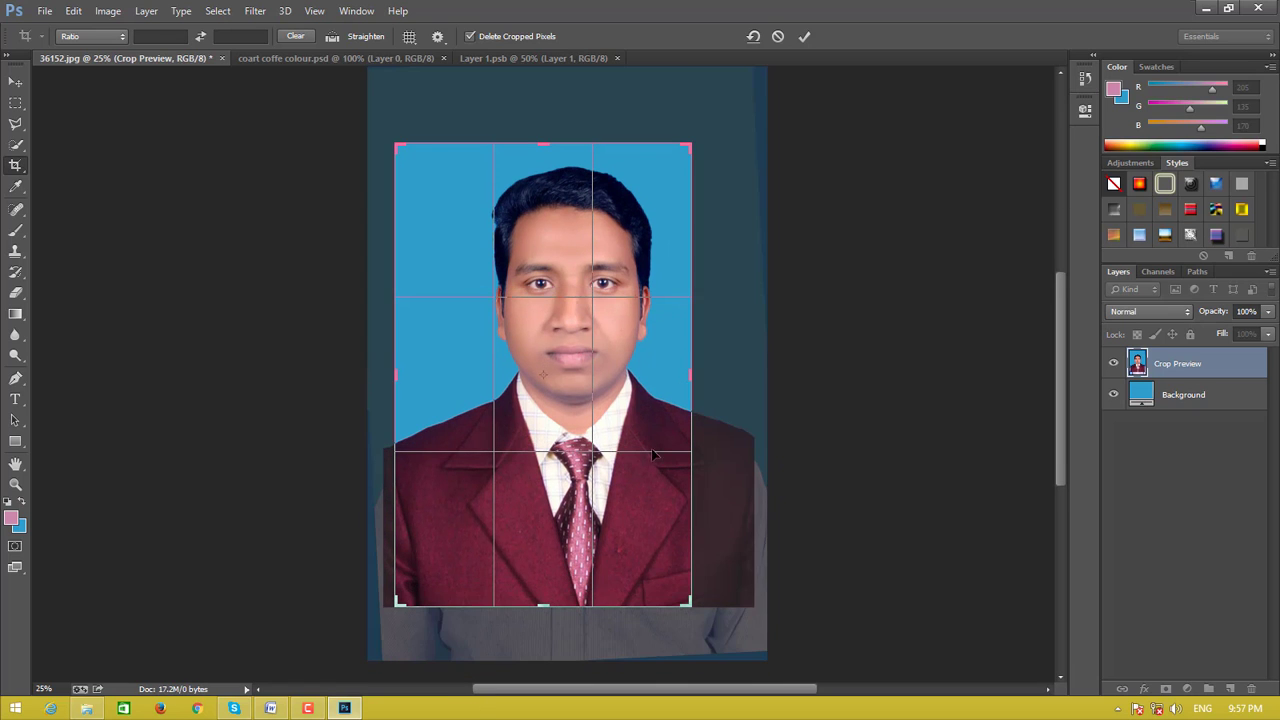
left_click_drag(685, 376, 709, 376)
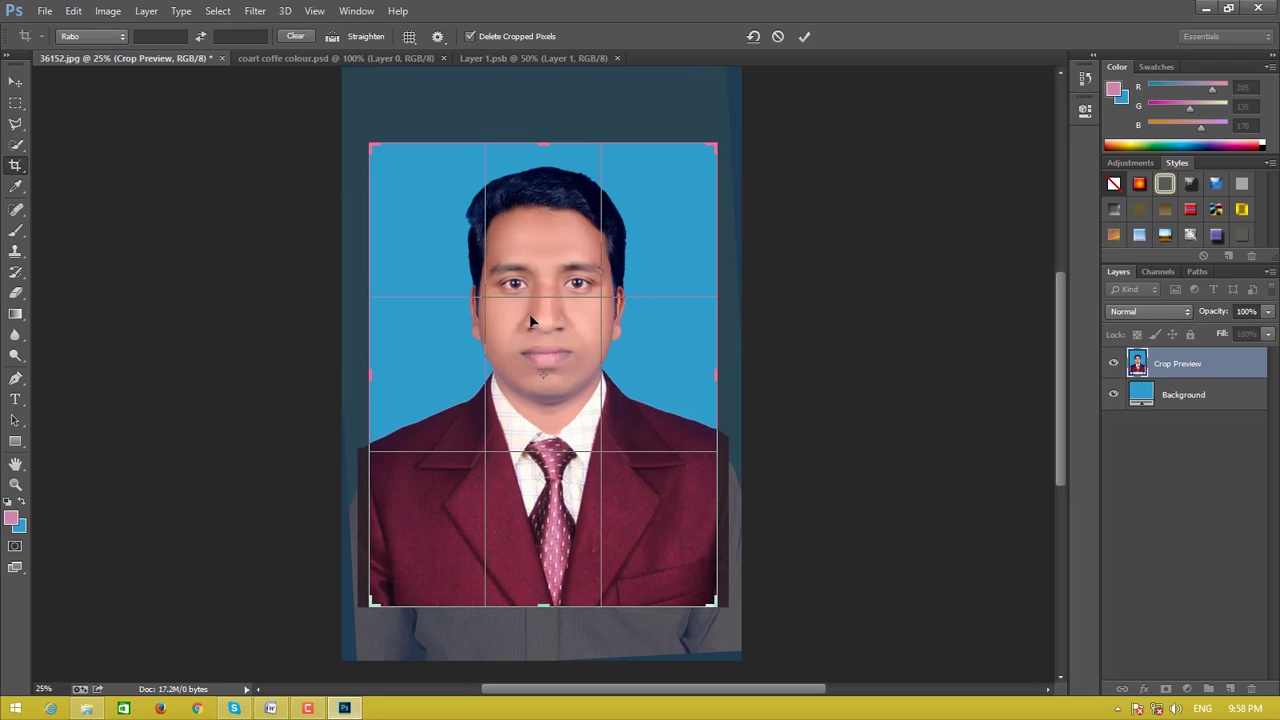
key("Return")
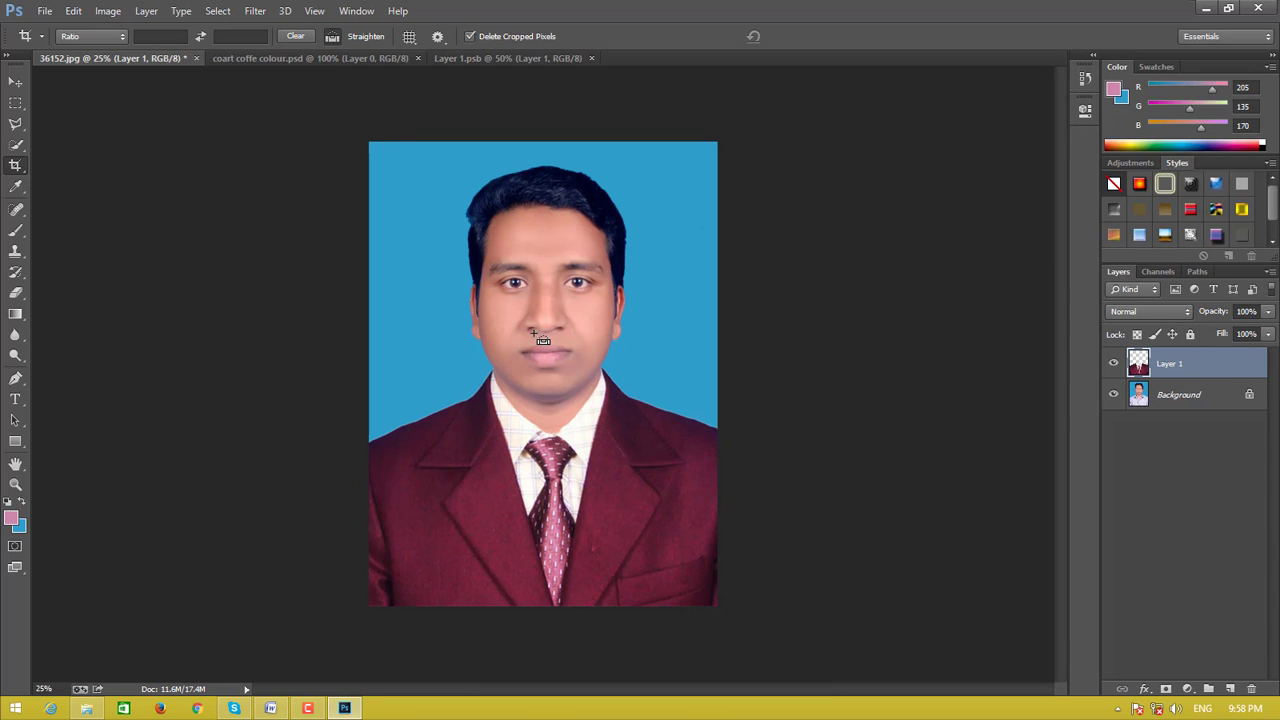
- Save the maroon-suit portrait as a JPEG named 'edit 2'
key("ctrl+shift+s")
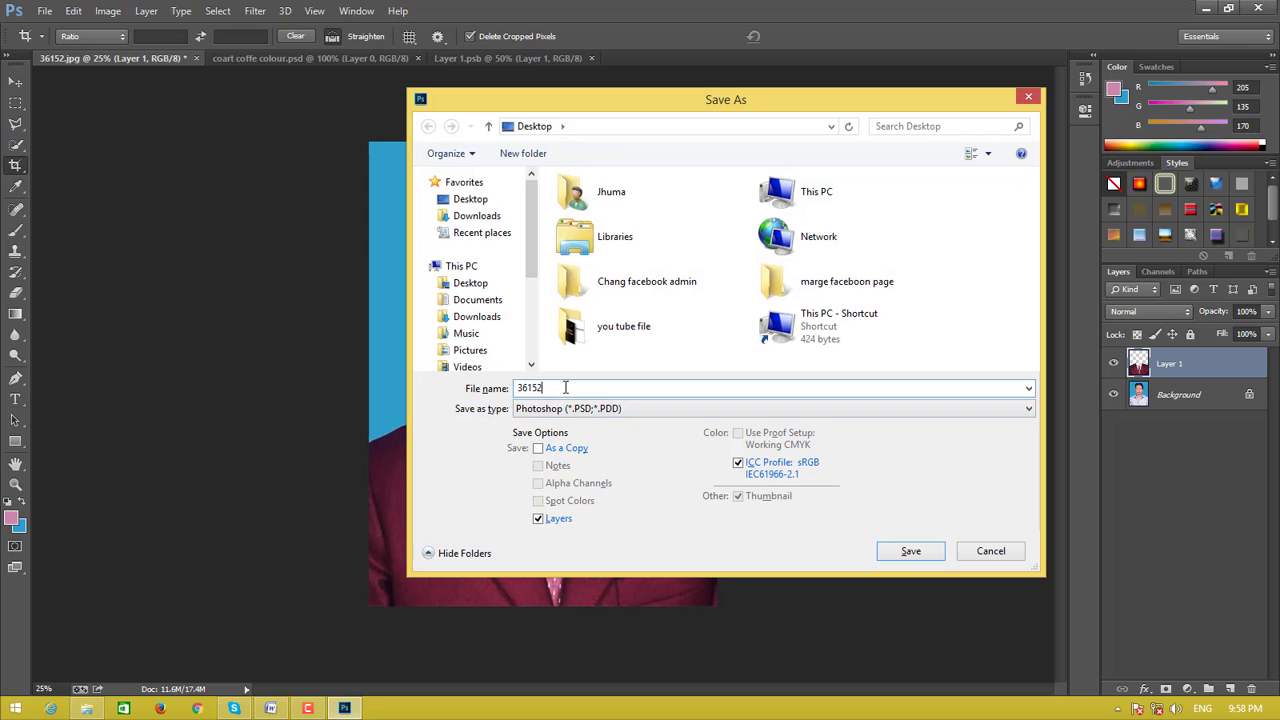
type("edite")
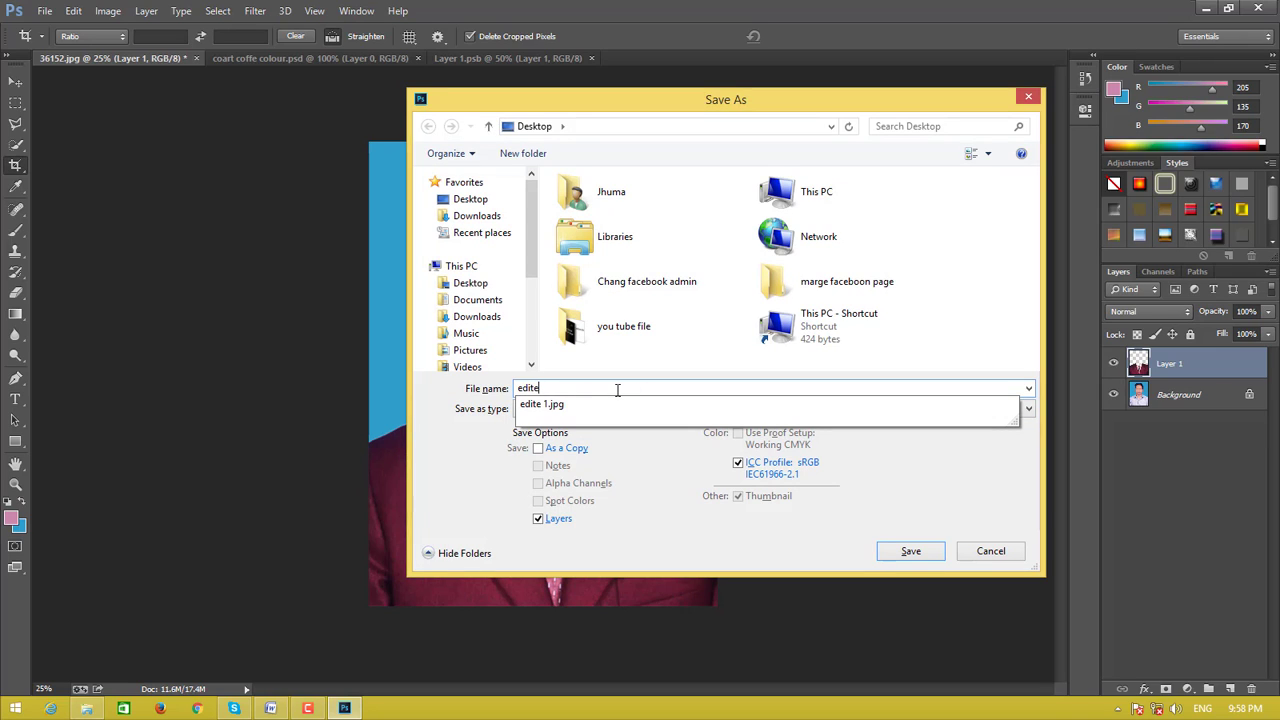
key("BackSpace")
type(" 2")
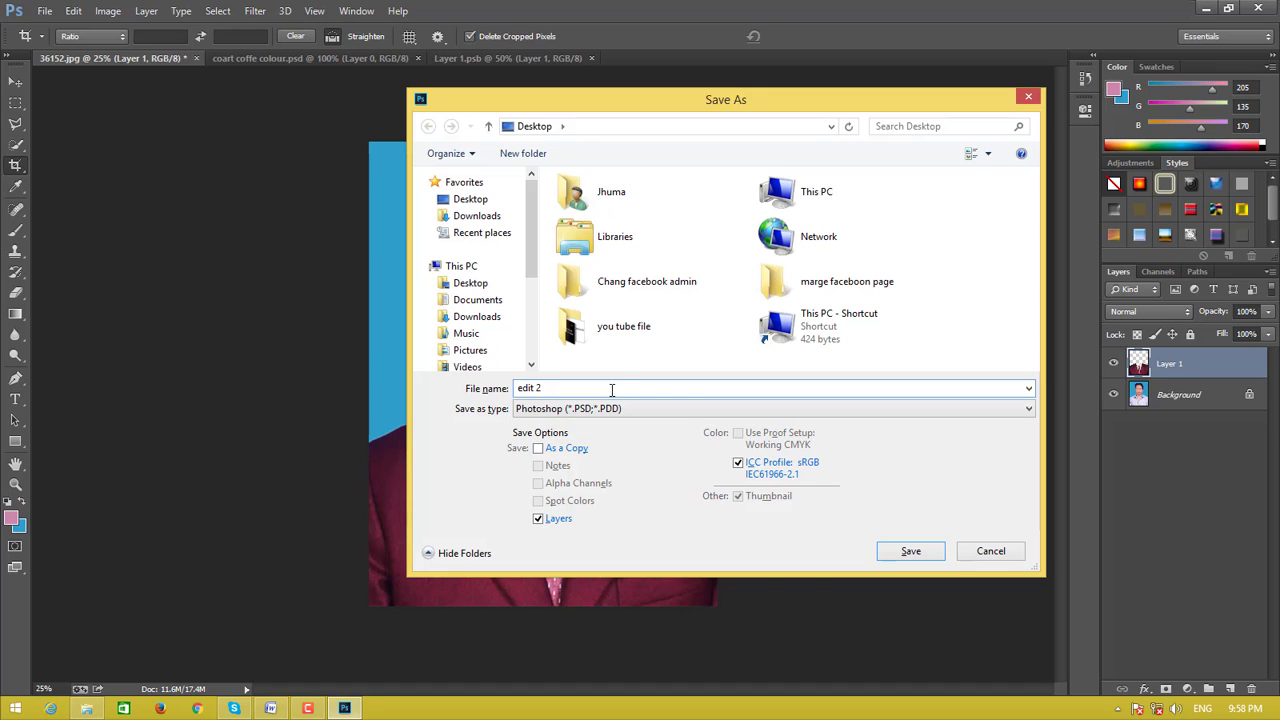
left_click(674, 408)
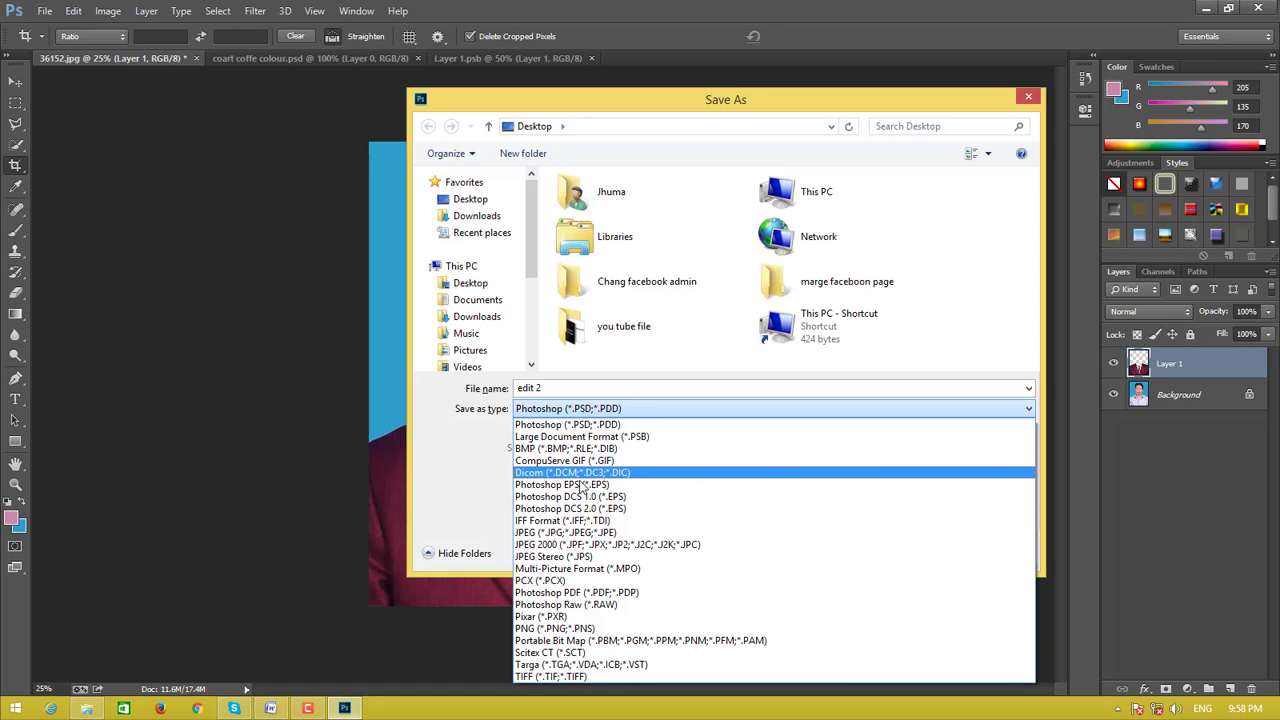
left_click(565, 532)
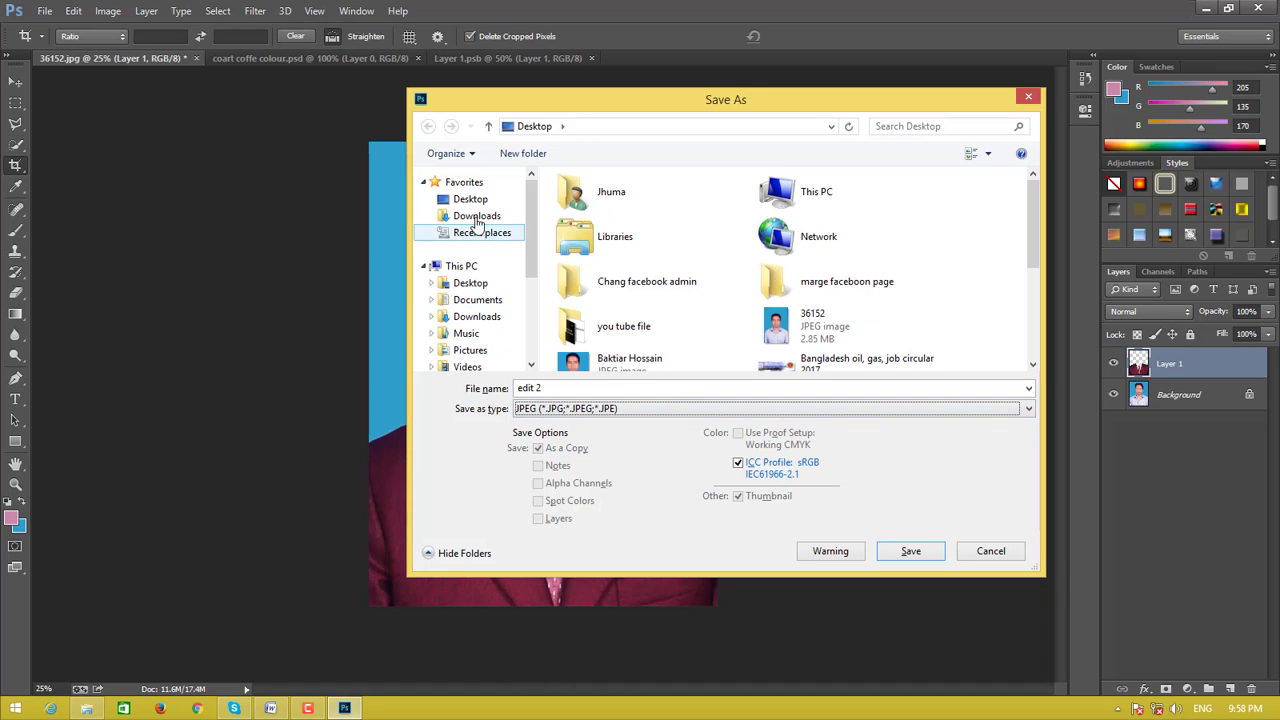
left_click(906, 555)
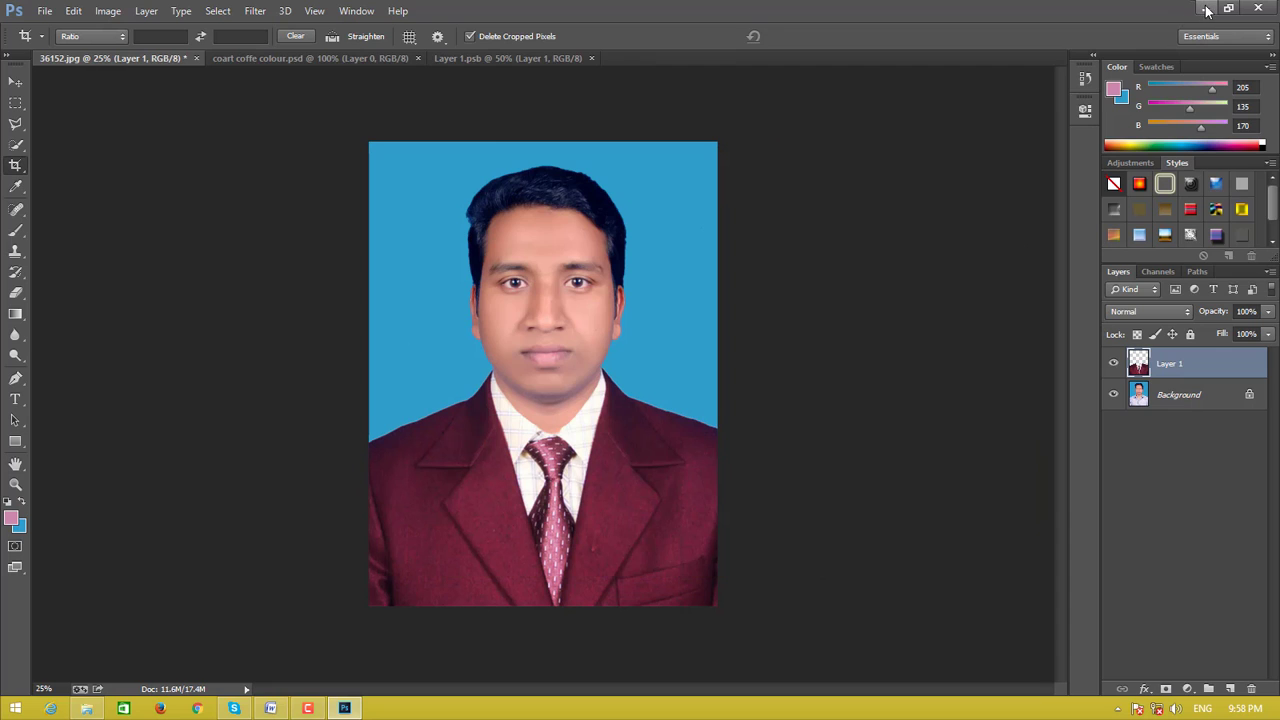
left_click(1206, 8)
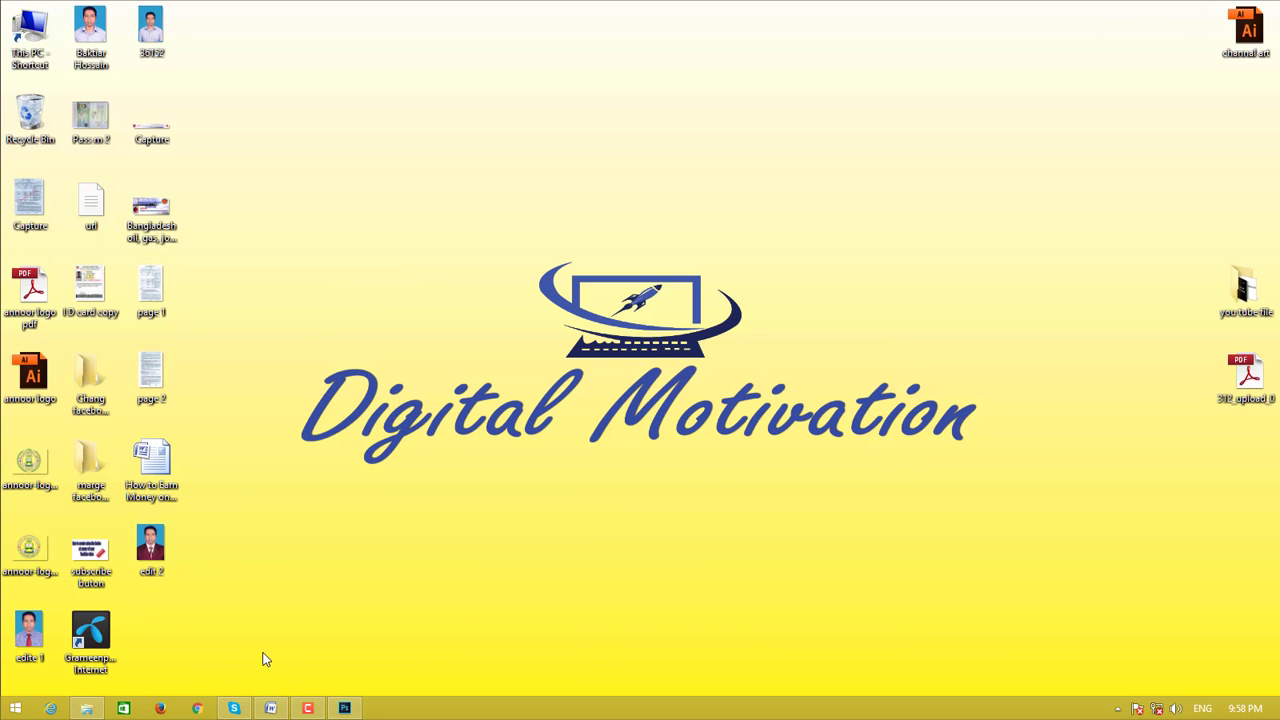
- Hide Layer 1 so the portrait shows the original light shirt again
left_click(343, 710)
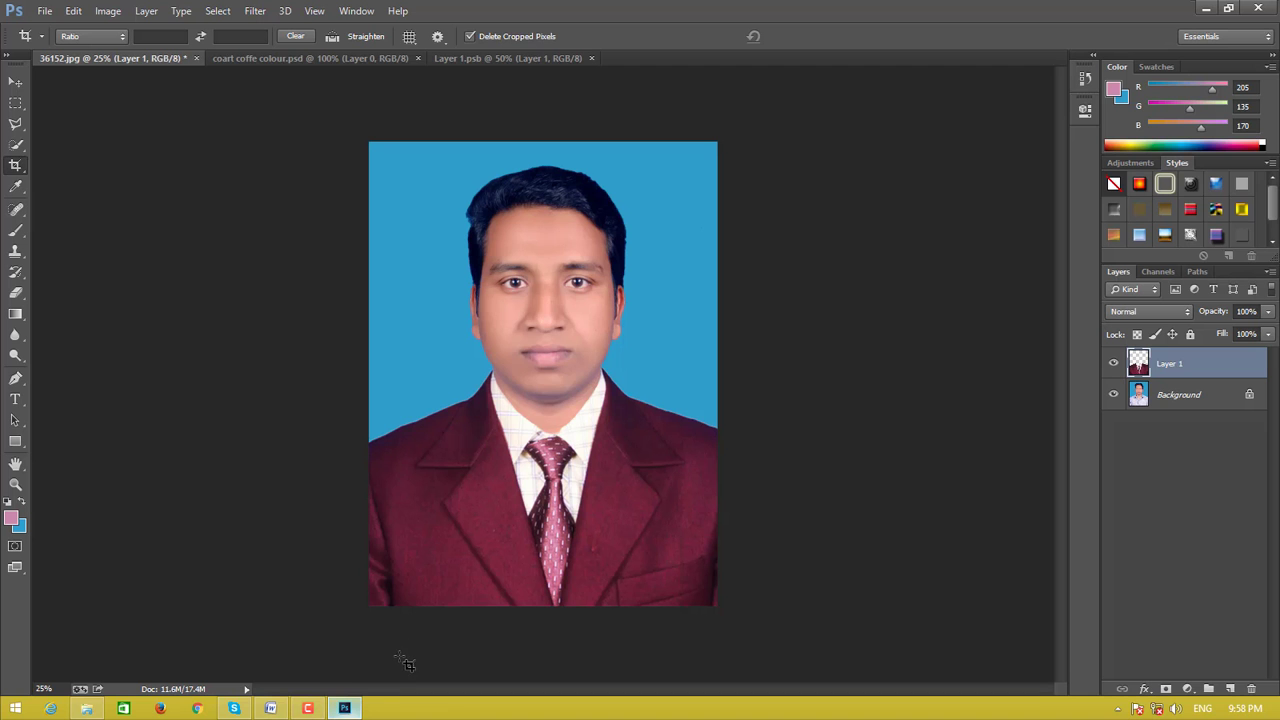
left_click(1114, 365)
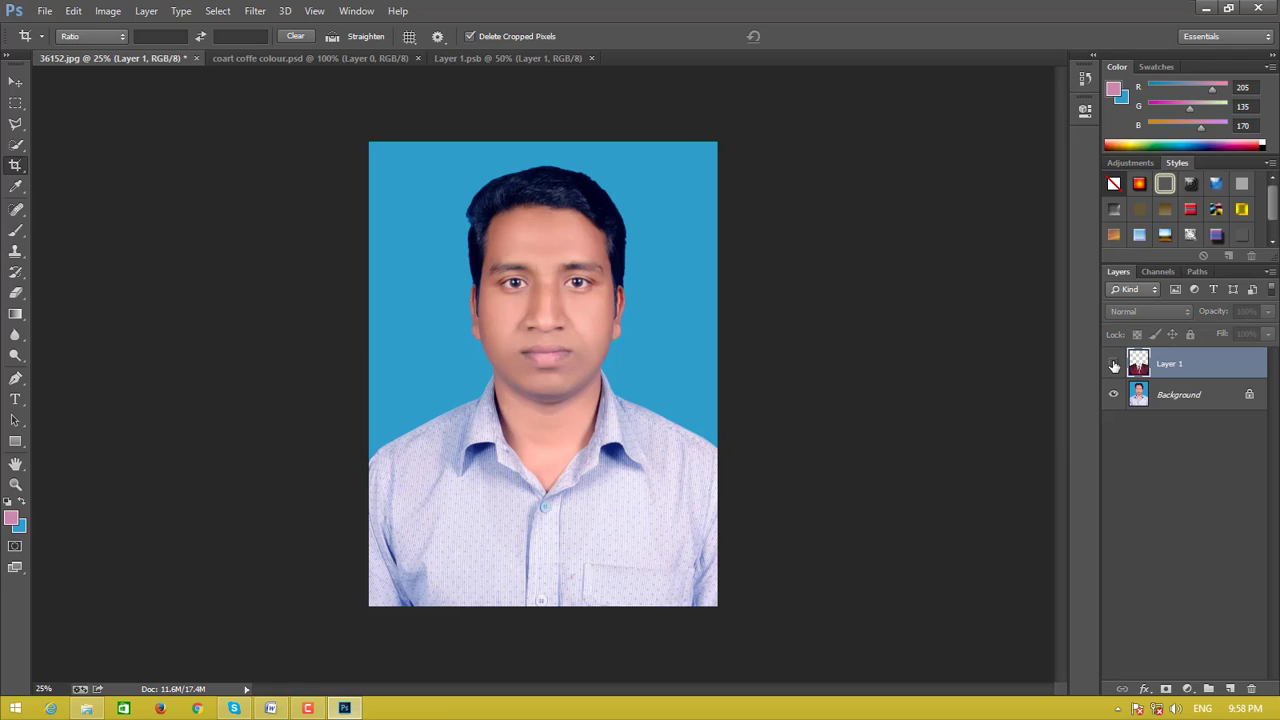
left_click(1114, 365)
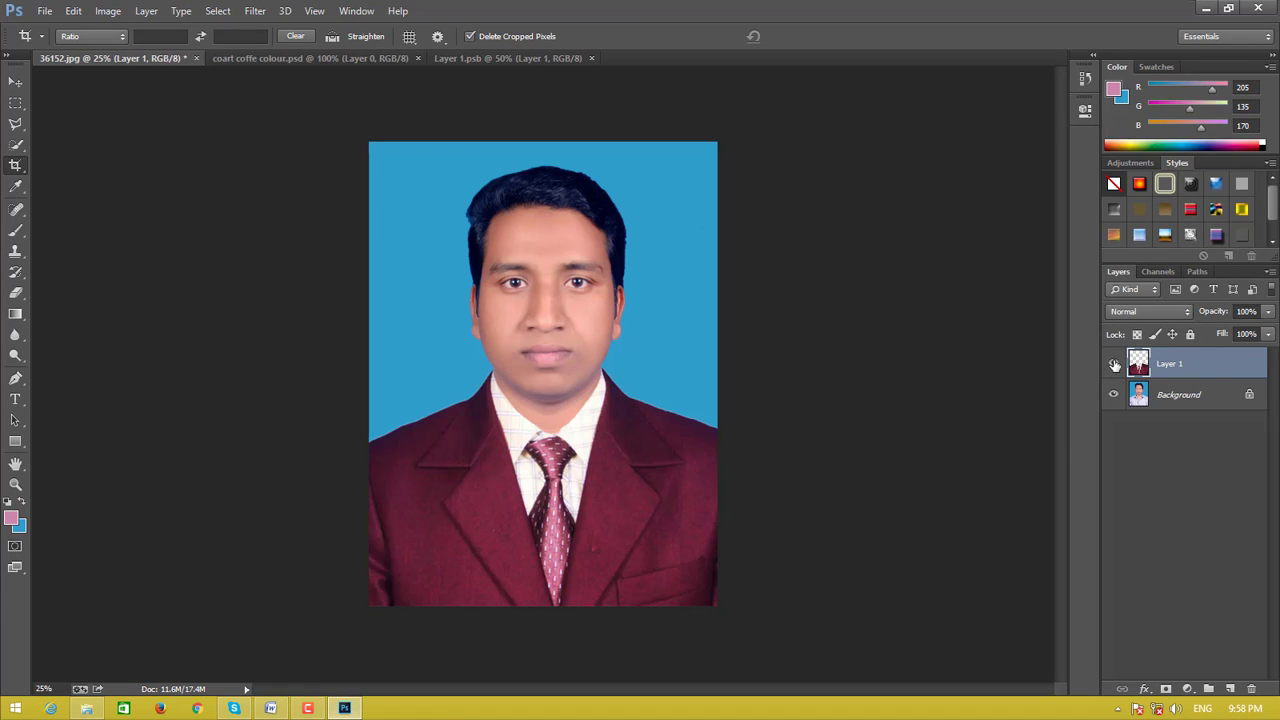
left_click(1114, 365)
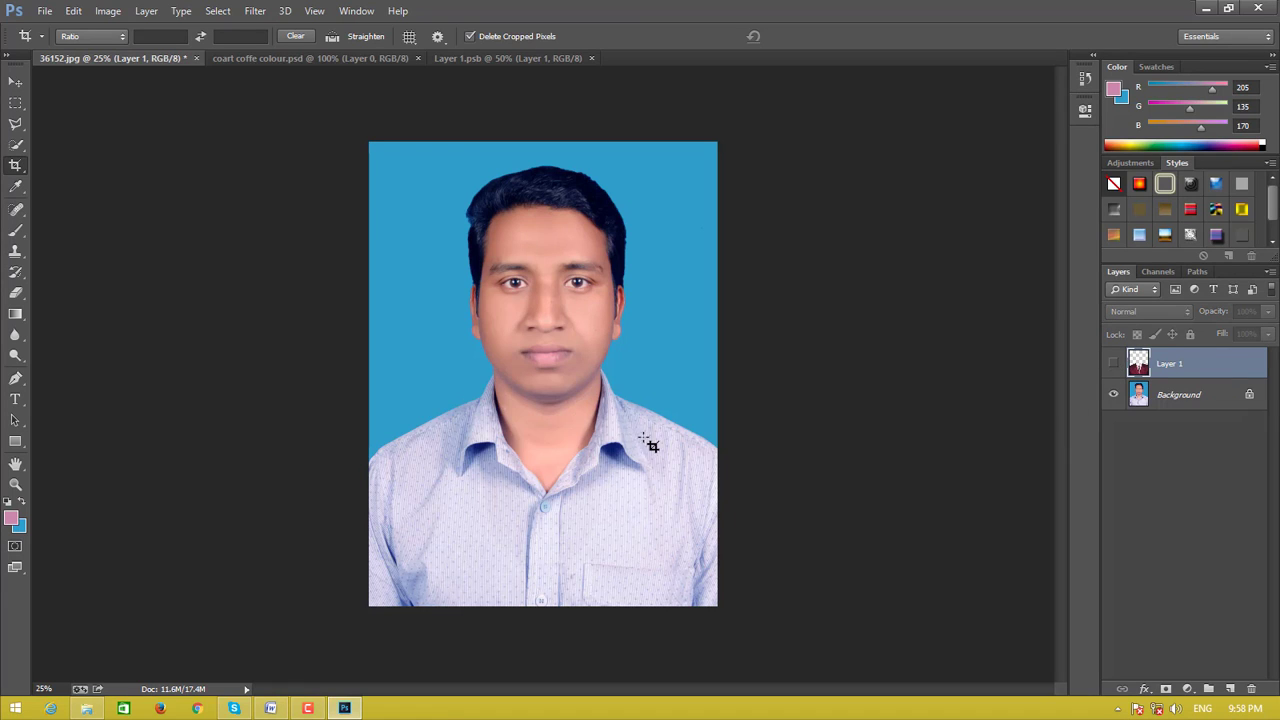
key("ctrl")
key("ctrl+shift+s")
- Save the light-shirt version as a JPEG named 'edit 1' at maximum quality
left_click(634, 412)
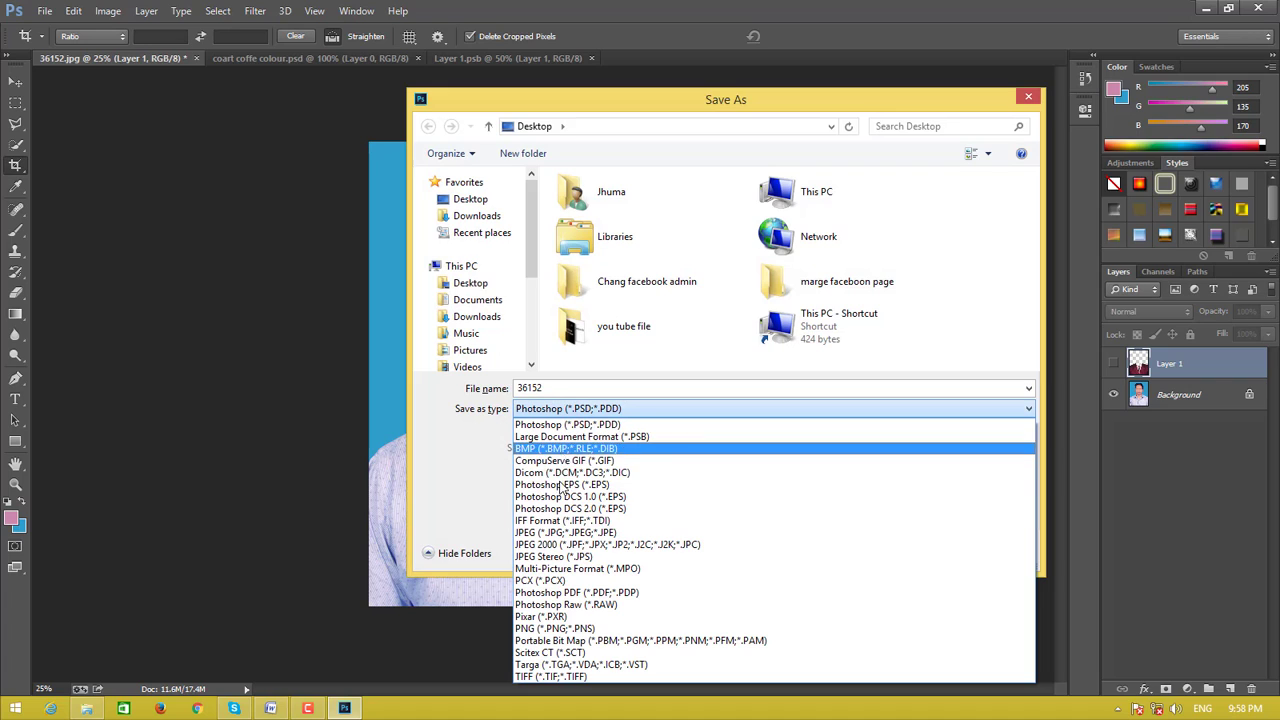
left_click(550, 533)
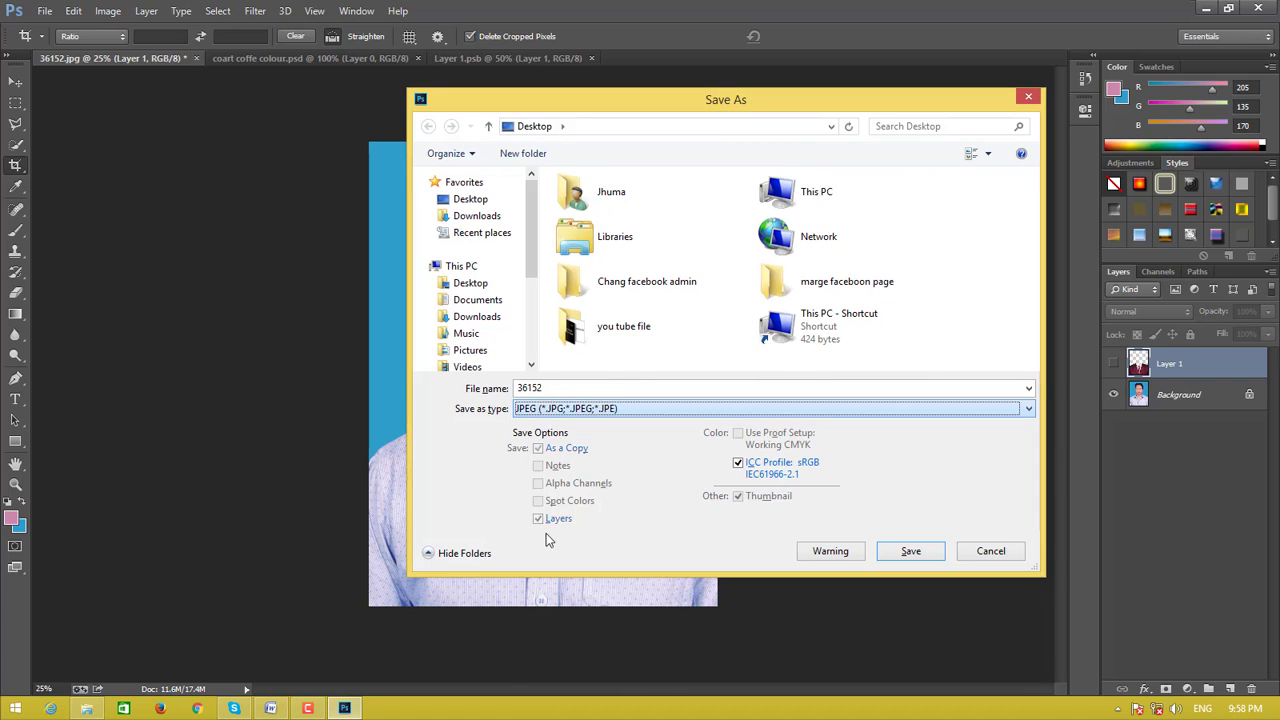
double_click(574, 388)
type("ed")
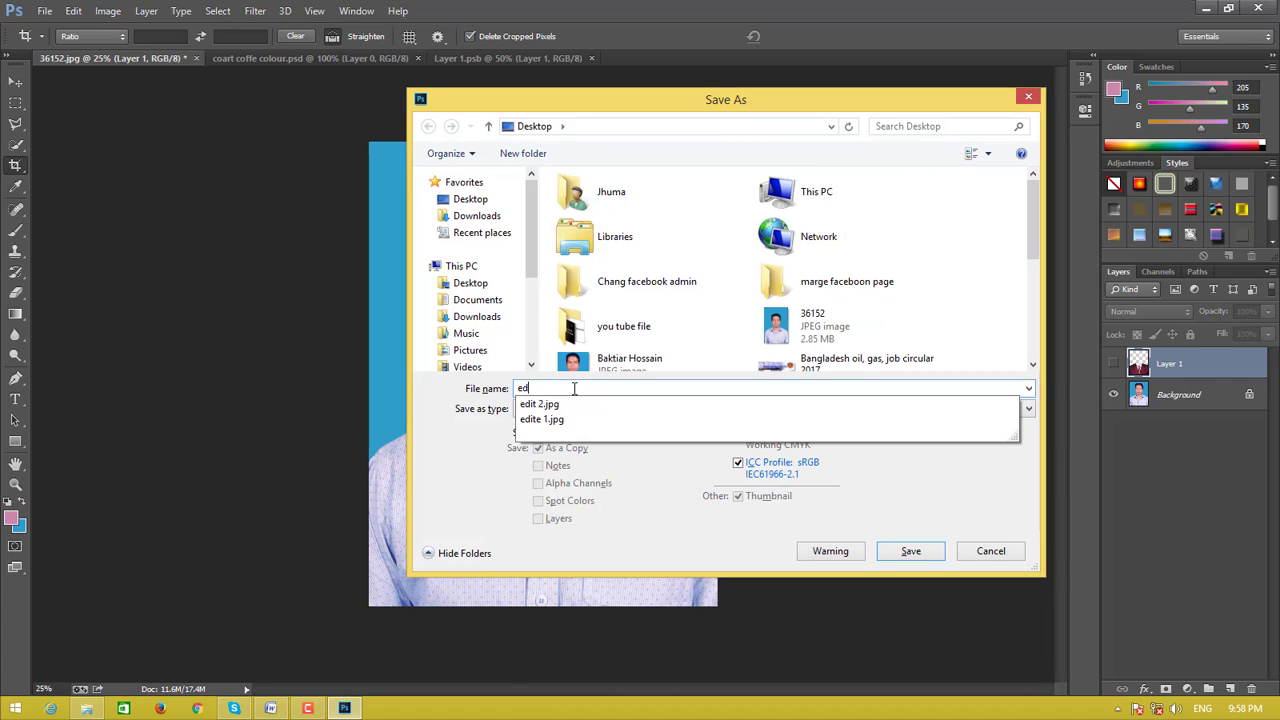
type("ite")
key("BackSpace")
type("1")
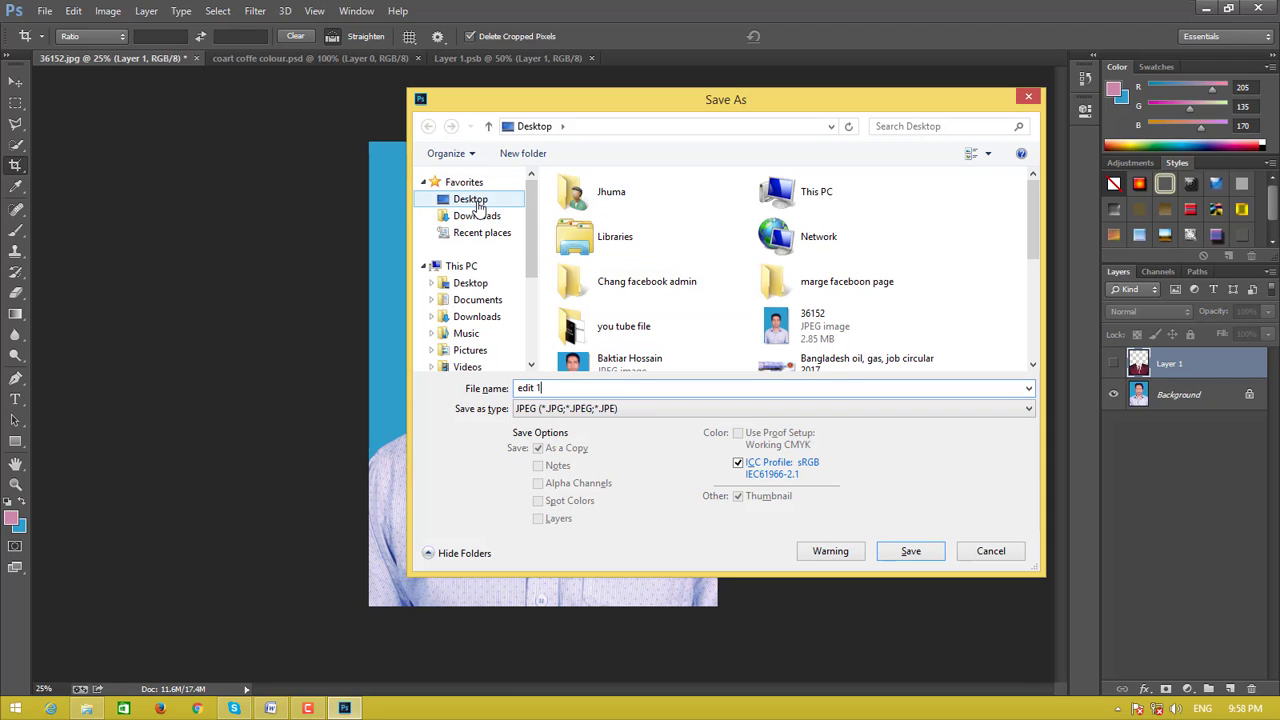
left_click(913, 554)
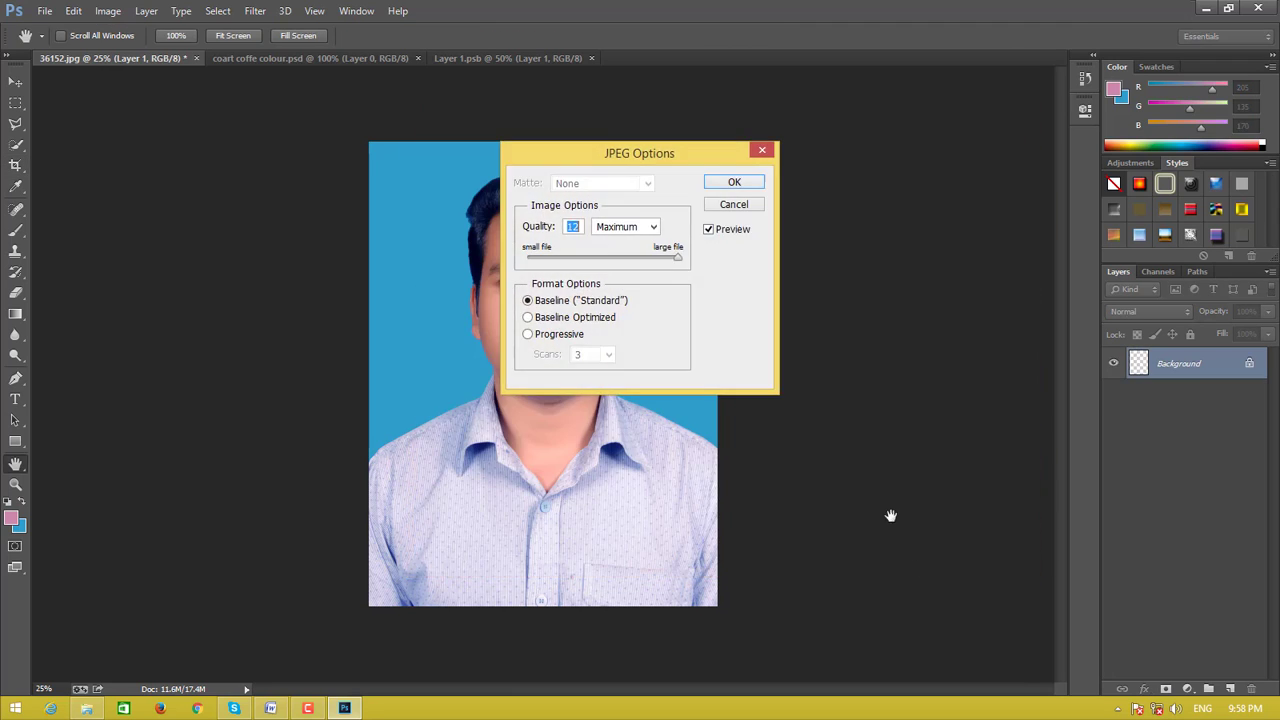
left_click(722, 182)
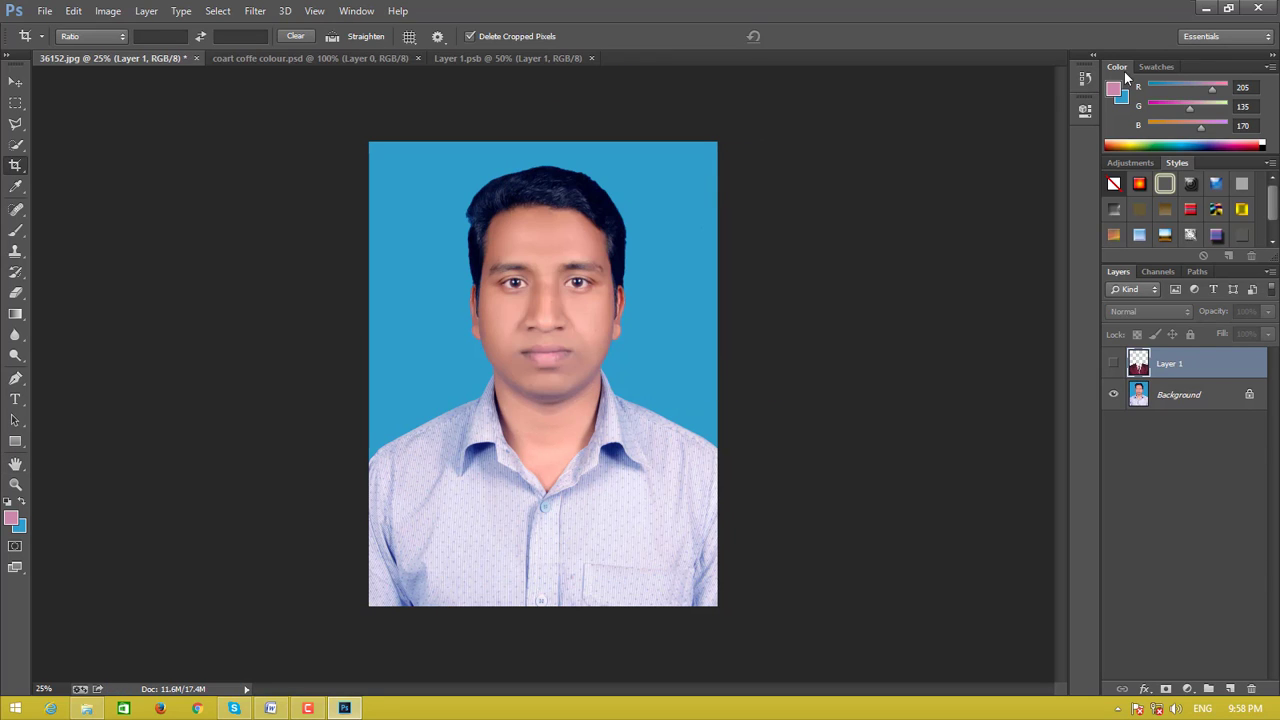
left_click(1205, 12)
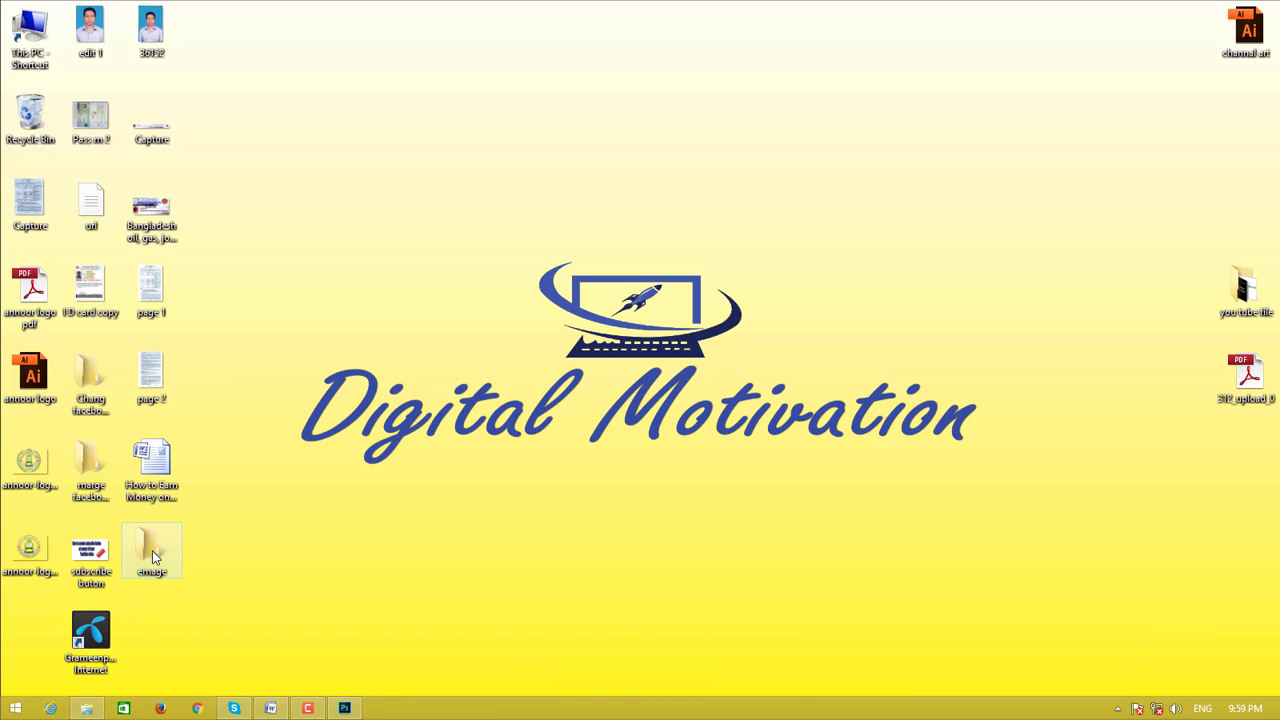
- Open the emage folder and view the original portrait in Photo Viewer
double_click(152, 552)
double_click(535, 190)
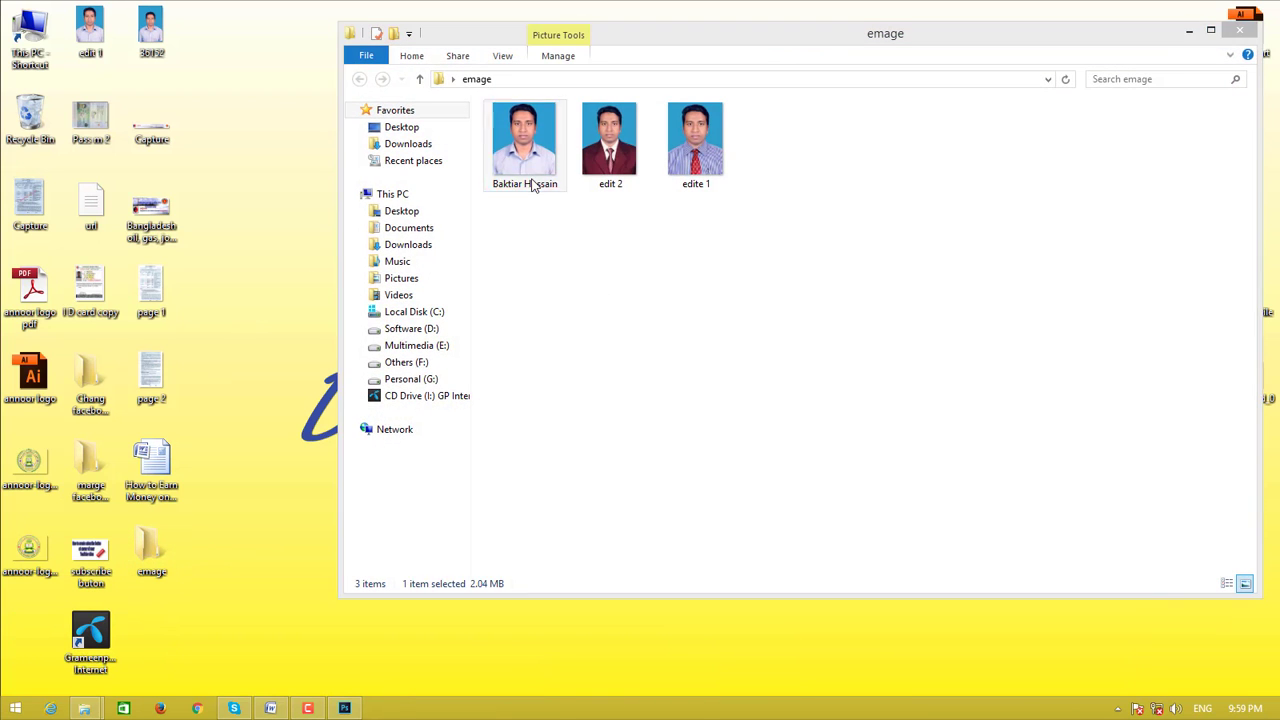
- Maximize Photo Viewer, flip through the original, edit 2 and edite 1 portraits, then exit it
left_click(1133, 63)
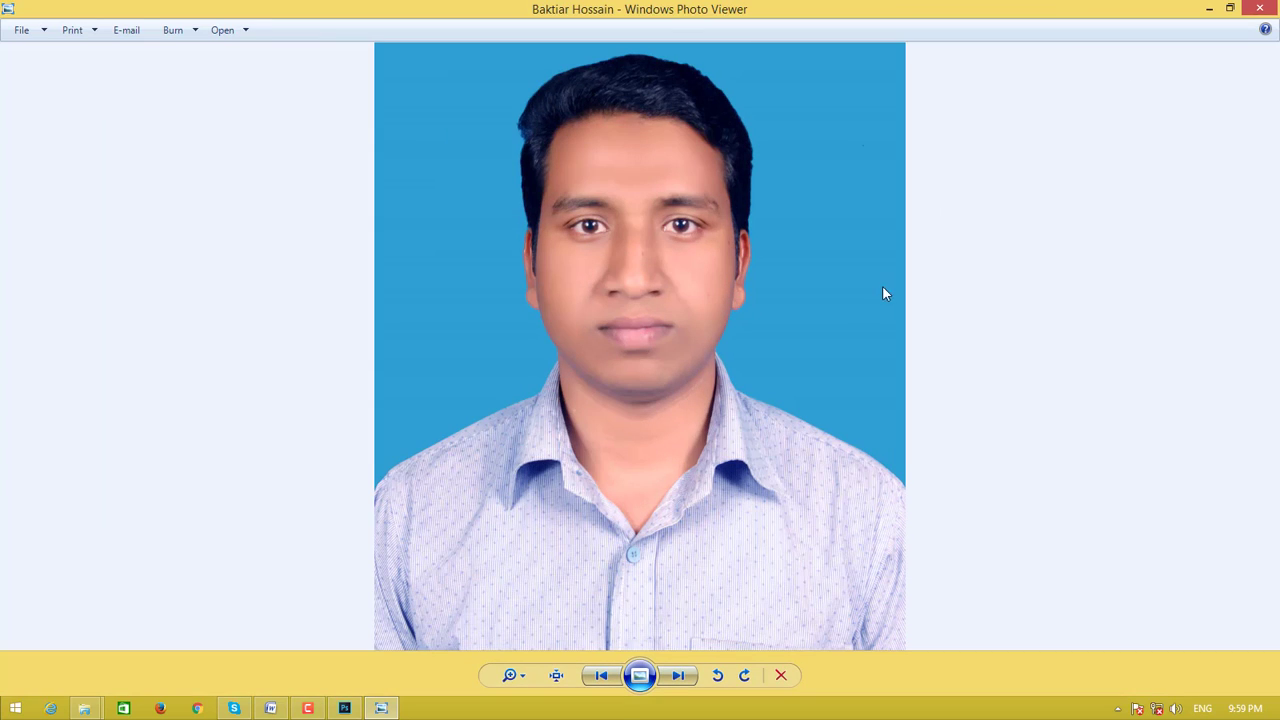
left_click(681, 675)
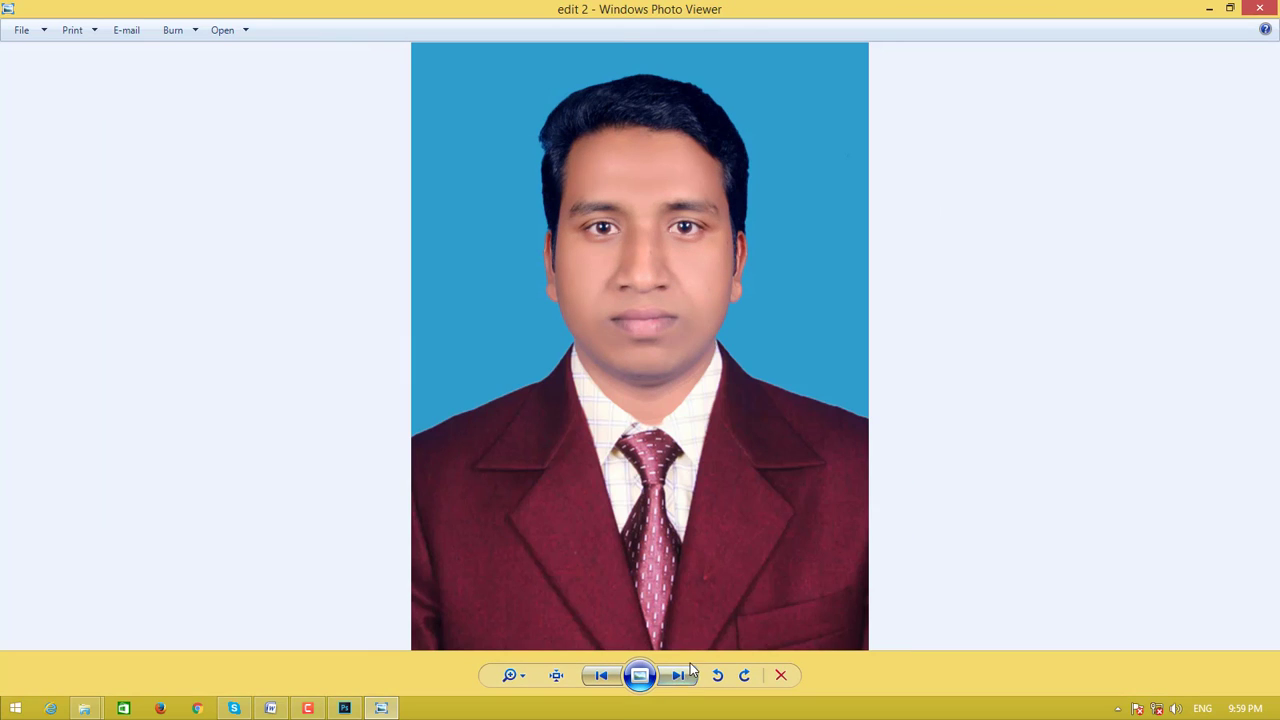
left_click(681, 683)
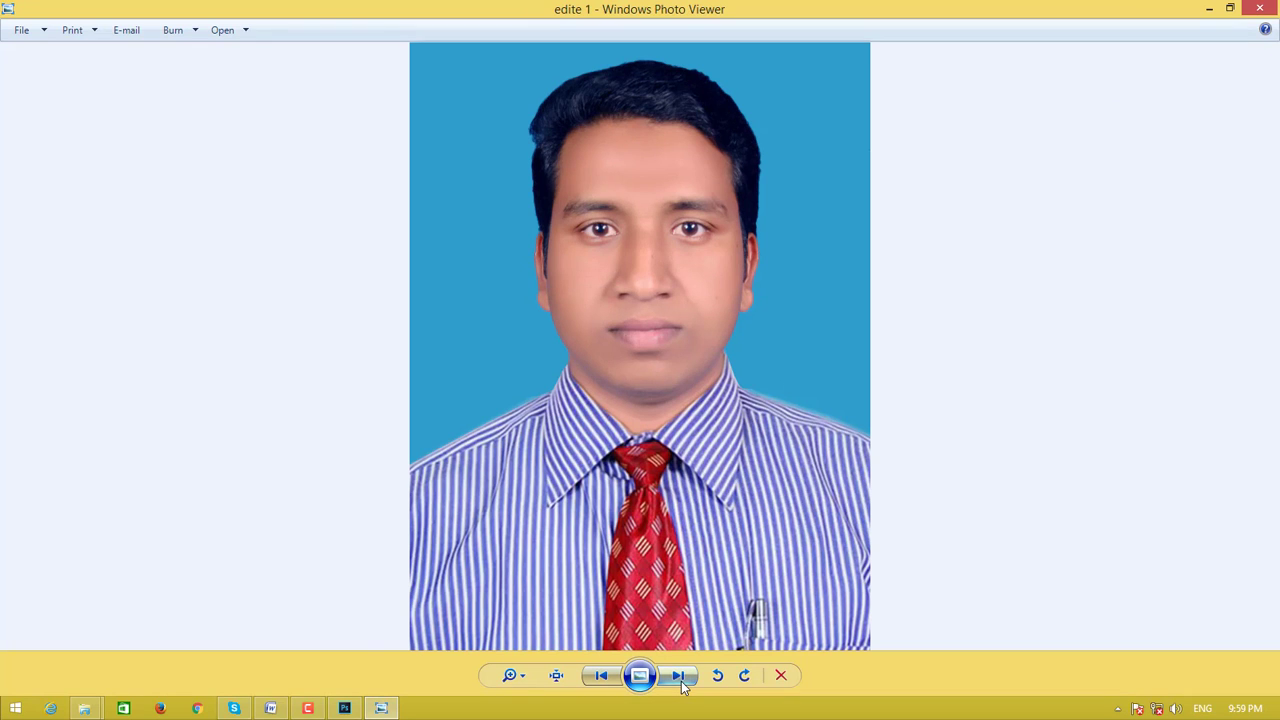
left_click(601, 677)
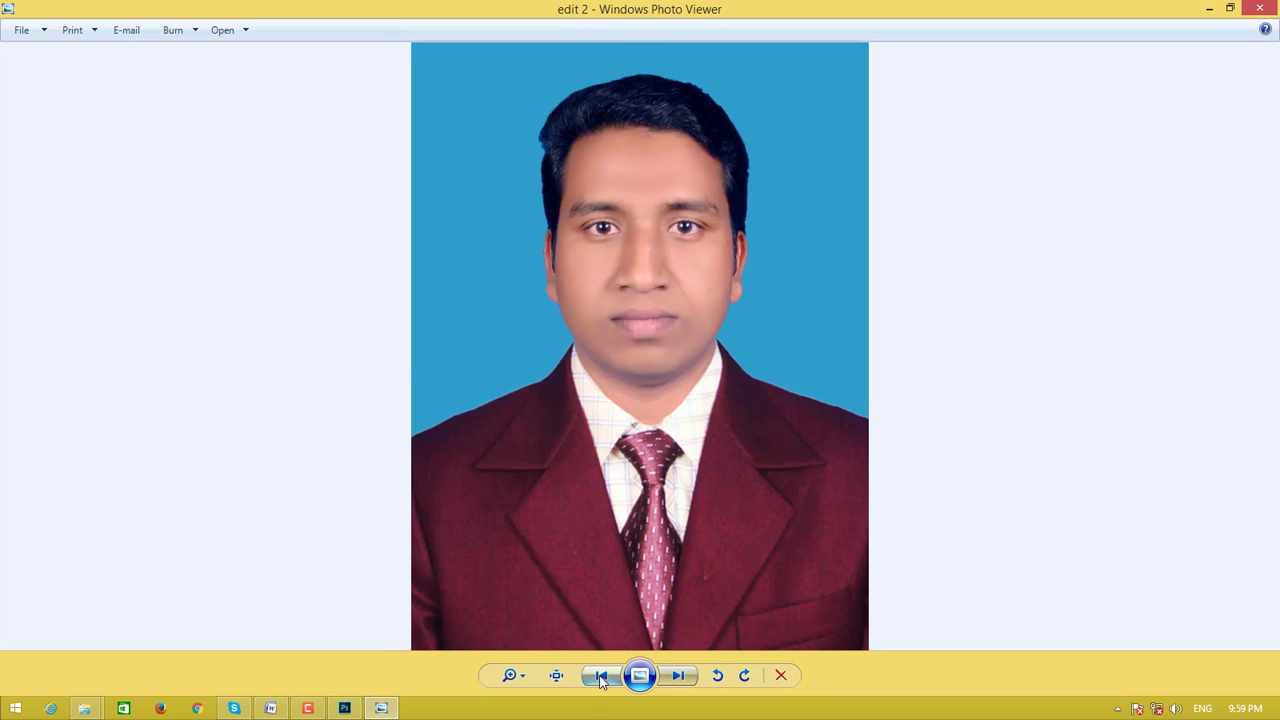
left_click(601, 677)
left_click(677, 677)
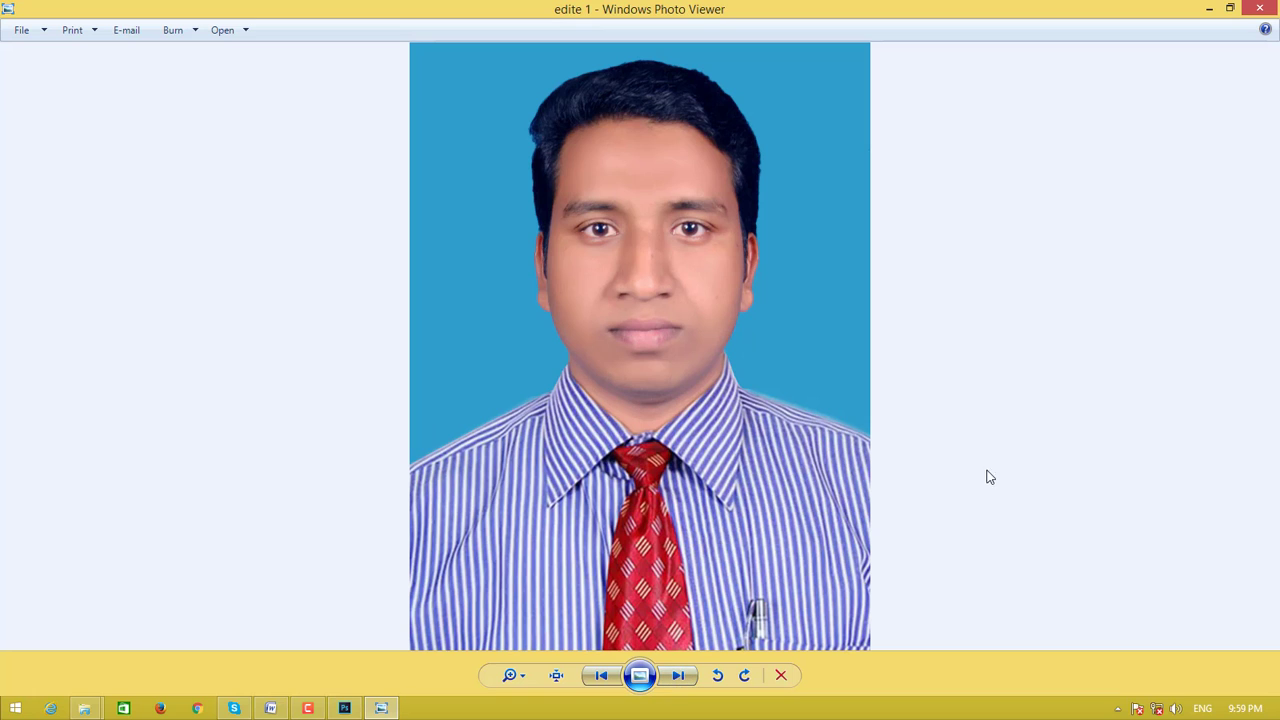
left_click(1266, 10)
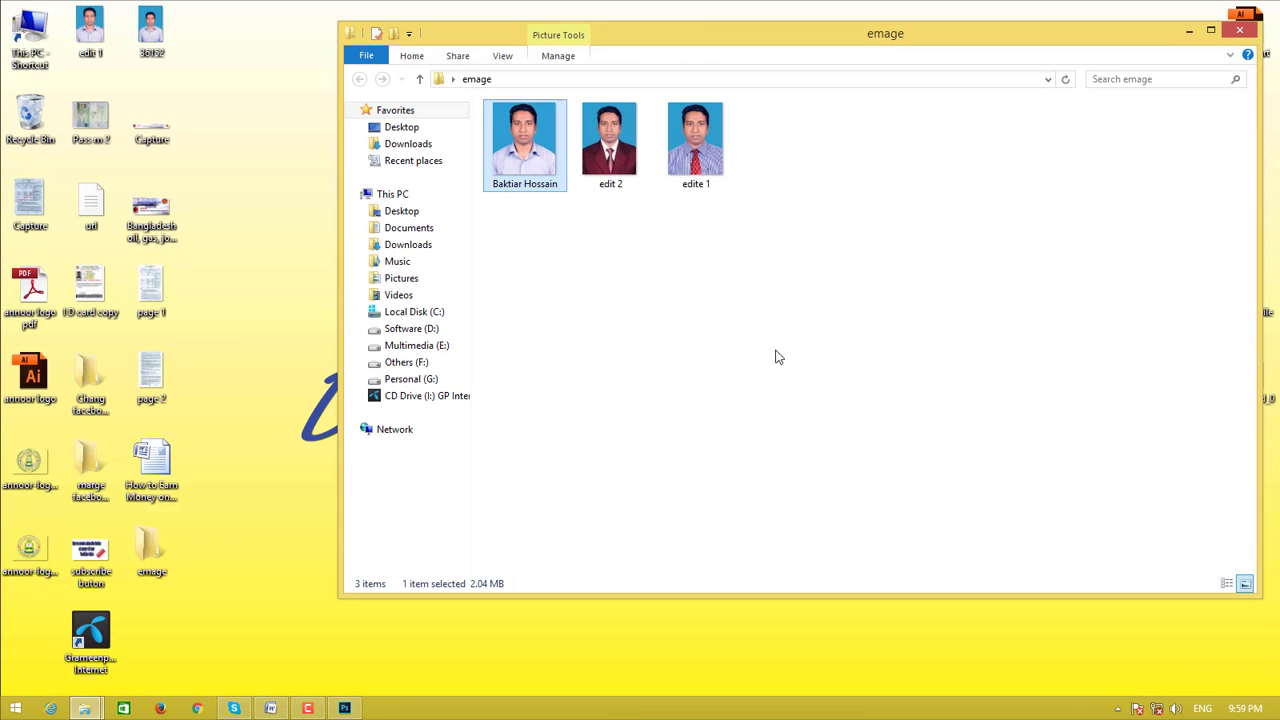
- Shut the emage Explorer window so the Windows desktop is visible
left_click(1248, 40)
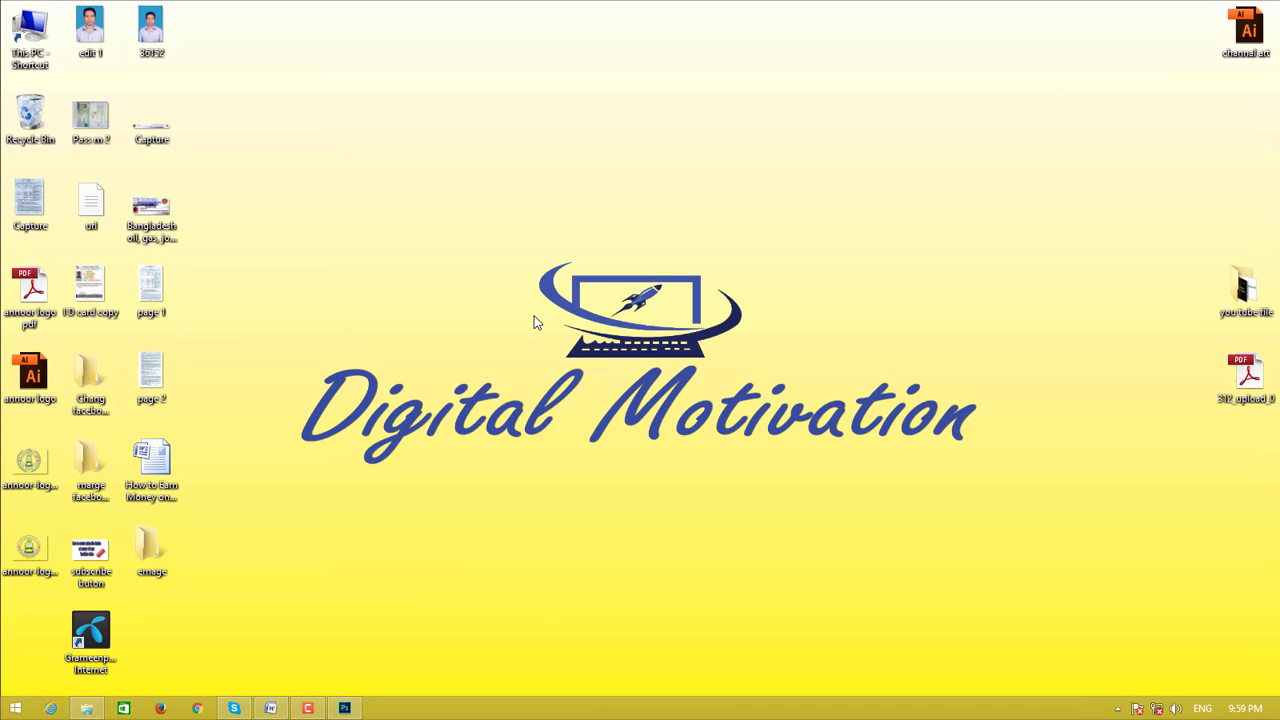